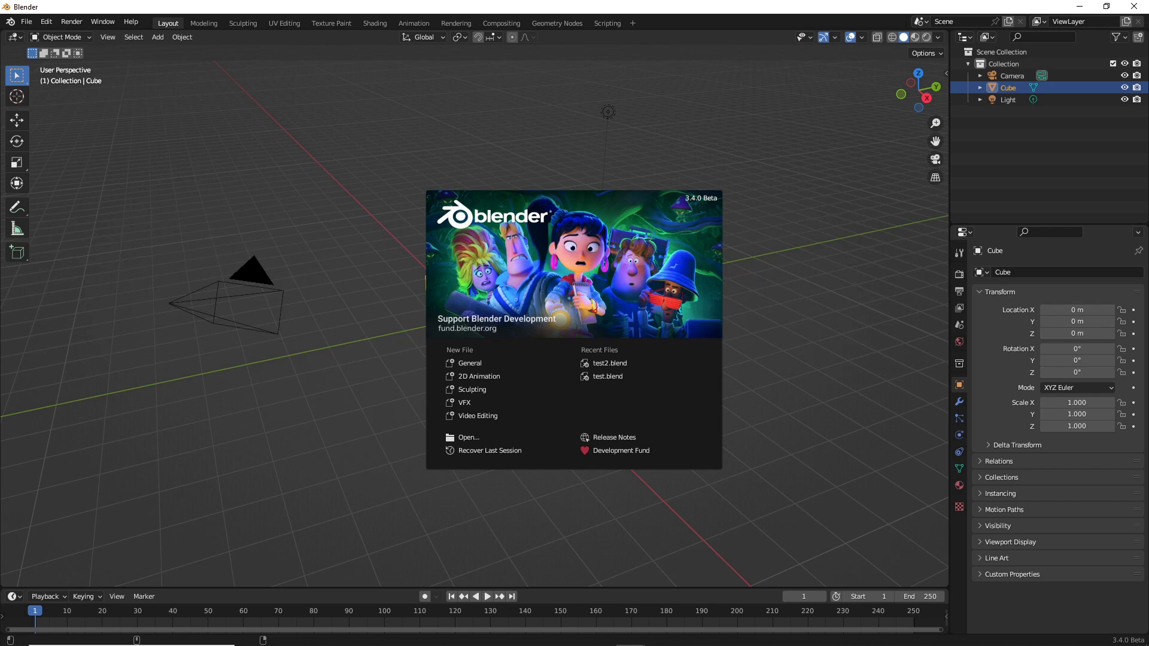
Dismiss the splash screen and create a new geometry node tree on the default cube in the Geometry Nodes workspace.
left_click(644, 117)
middle_click_drag(542, 265, 500, 293)
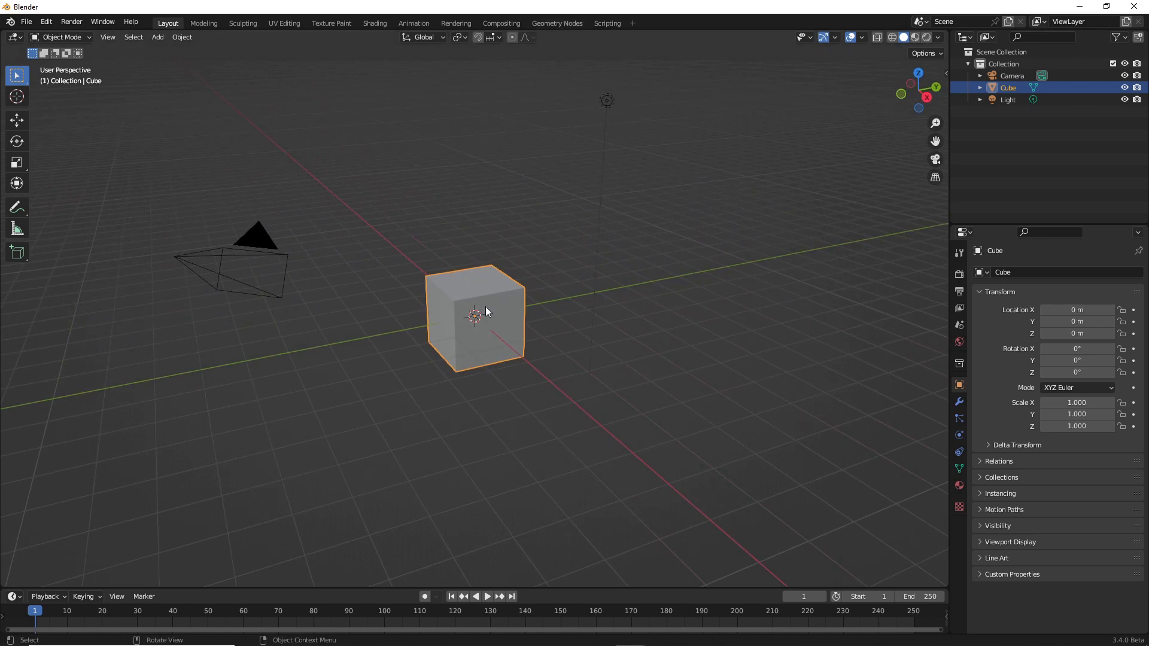
left_click(558, 24)
left_click(440, 354)
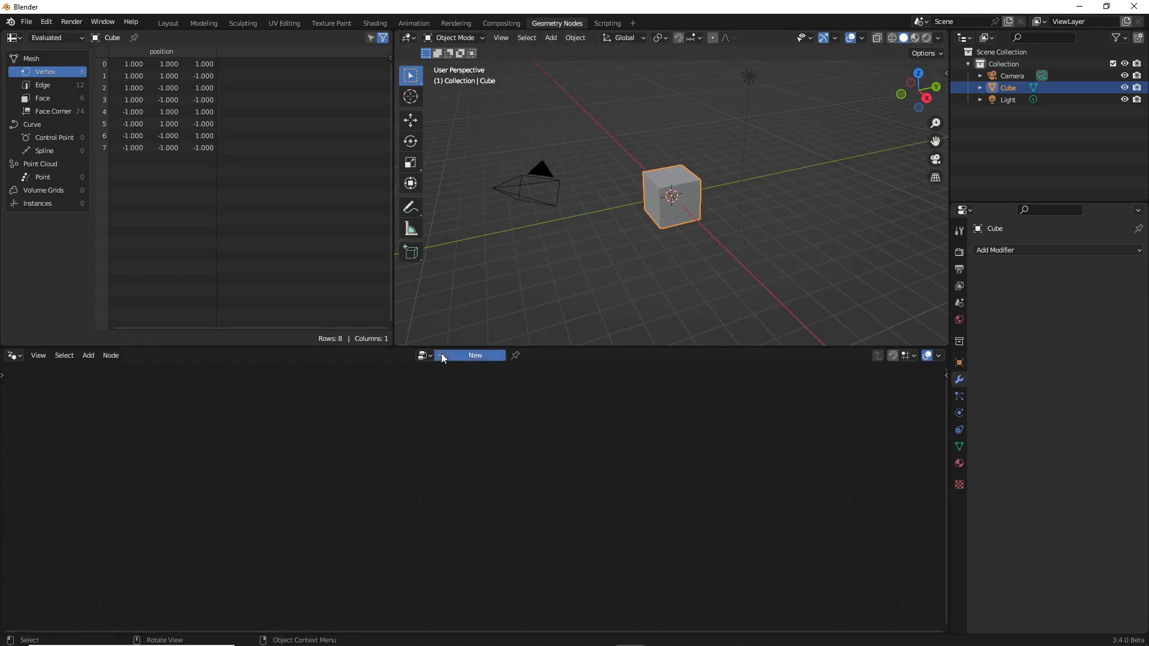
scroll(443, 479, "up", 3)
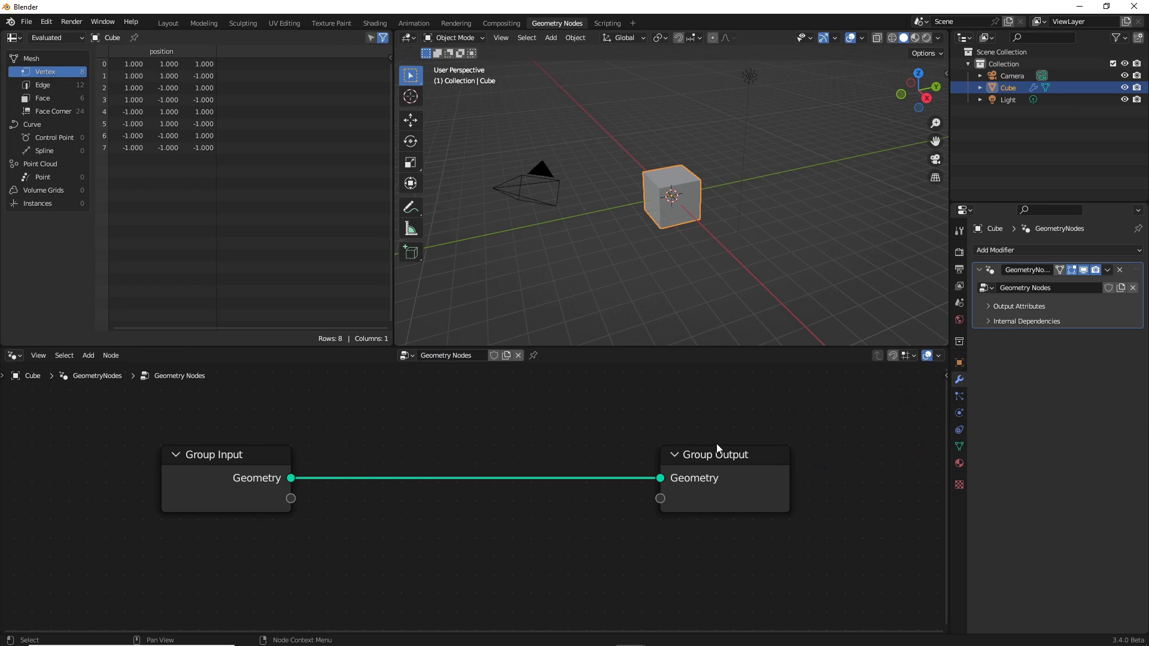
Replace the Group Input node with a Cube mesh primitive whose Mesh output feeds the Group Output's Geometry.
left_click(267, 459)
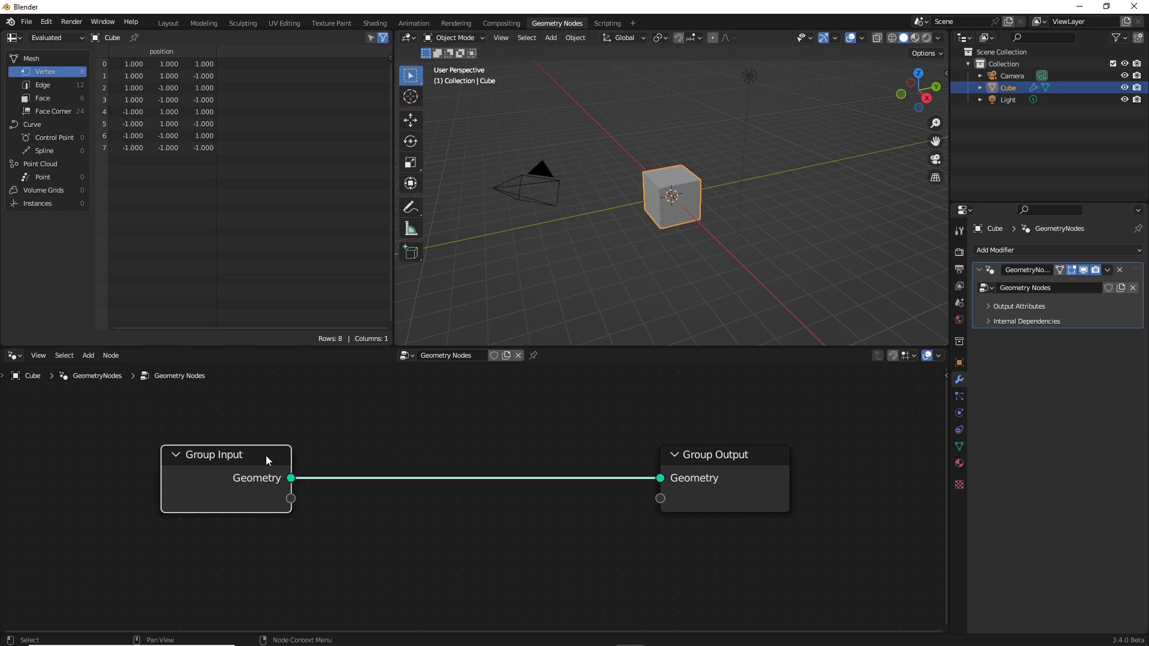
key("x")
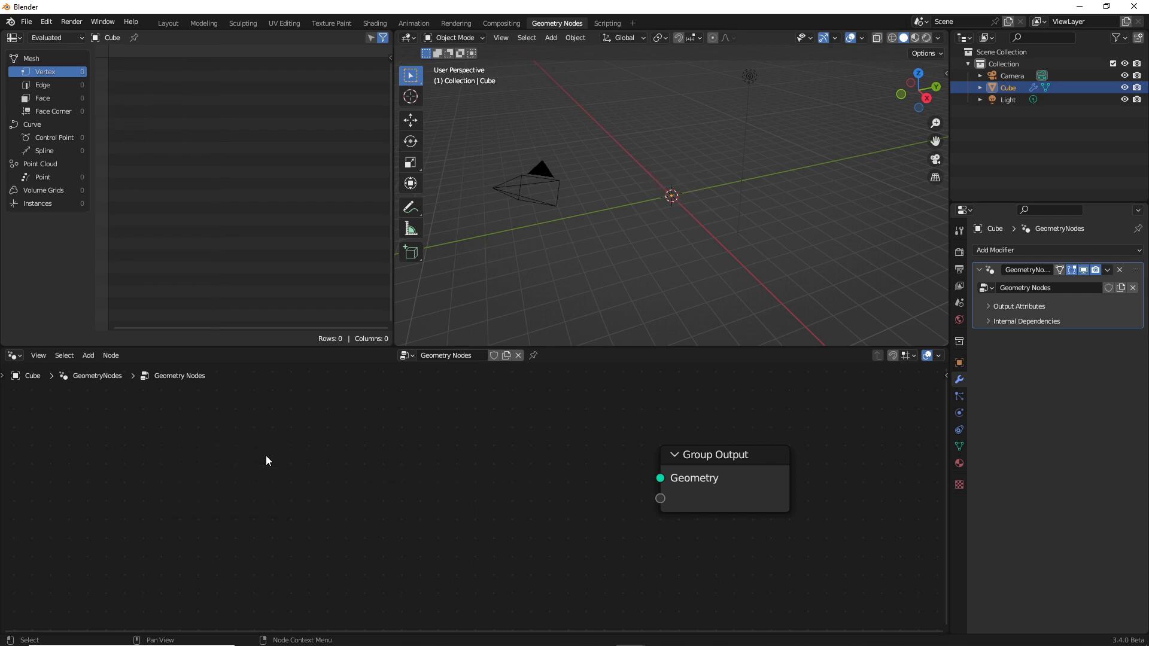
key("shift+a")
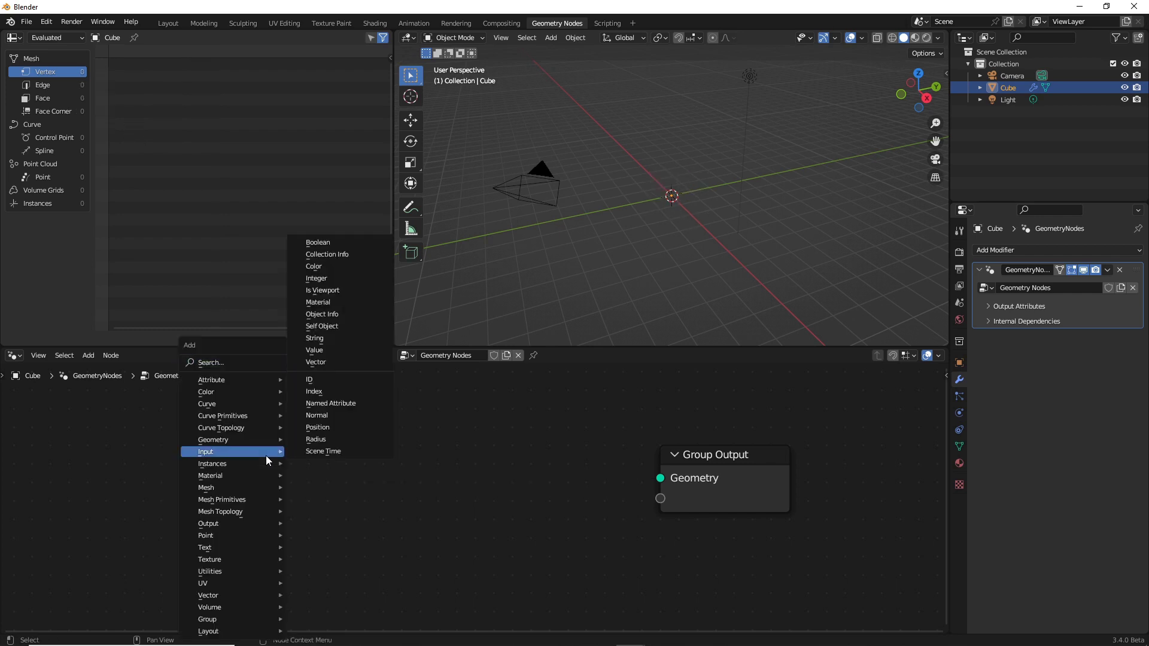
mouse_move(253, 498)
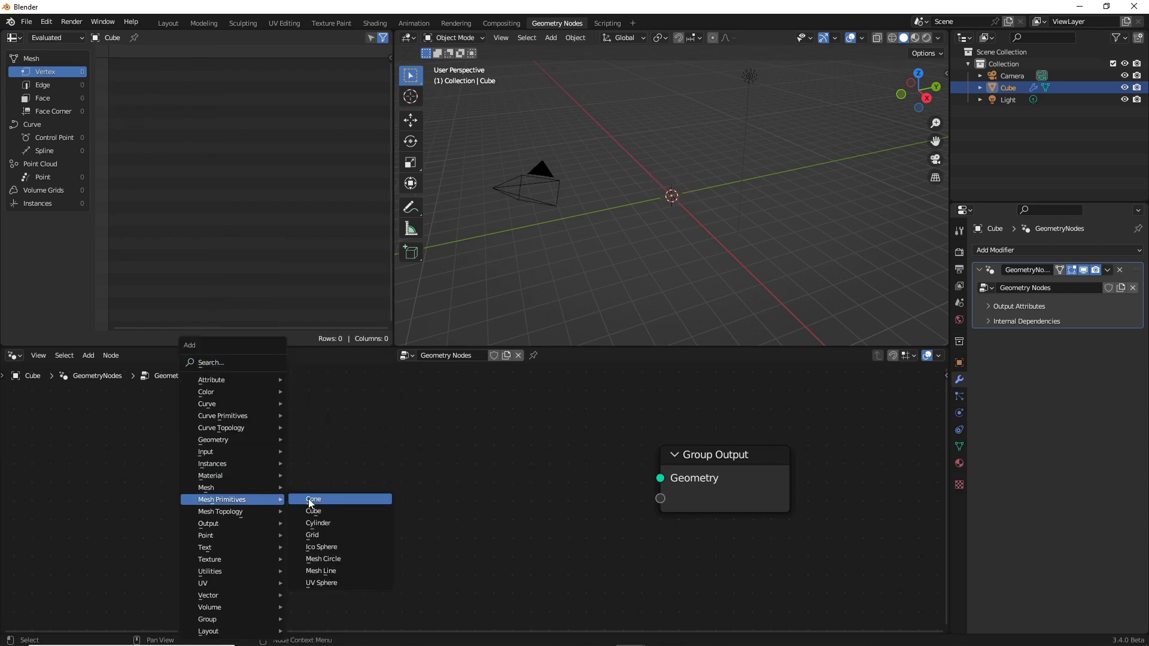
left_click(313, 510)
left_click(218, 444)
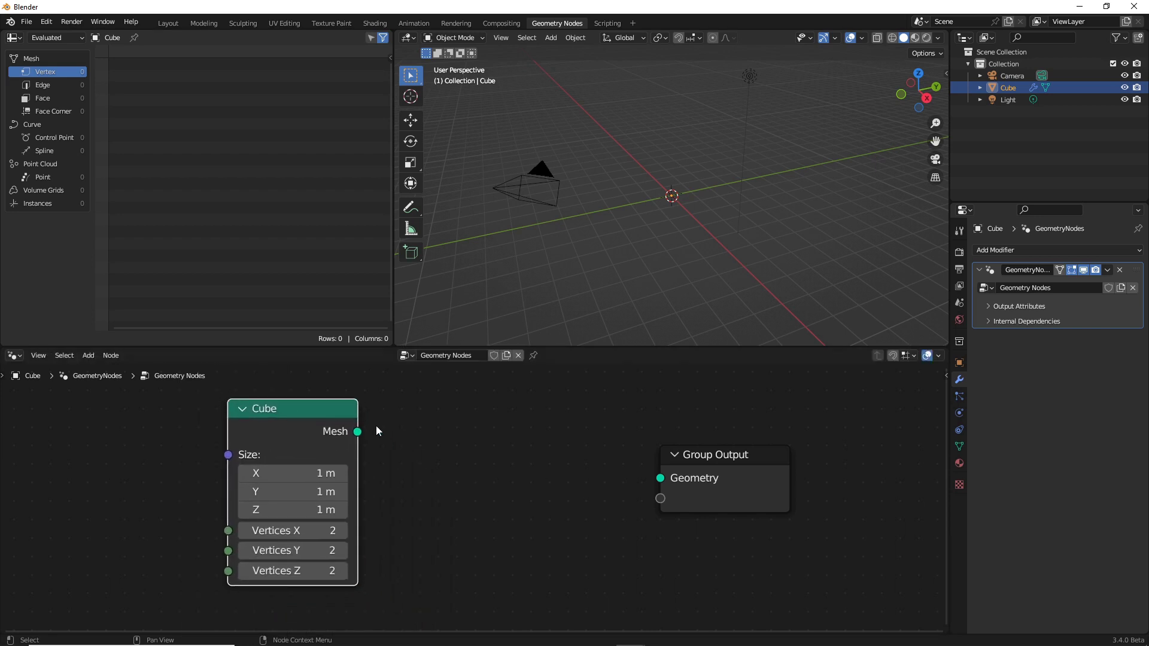
left_click_drag(357, 432, 669, 480)
Set the Cube node's size to 4 m in Y and 6 m in Z.
scroll(683, 202, "up", 5)
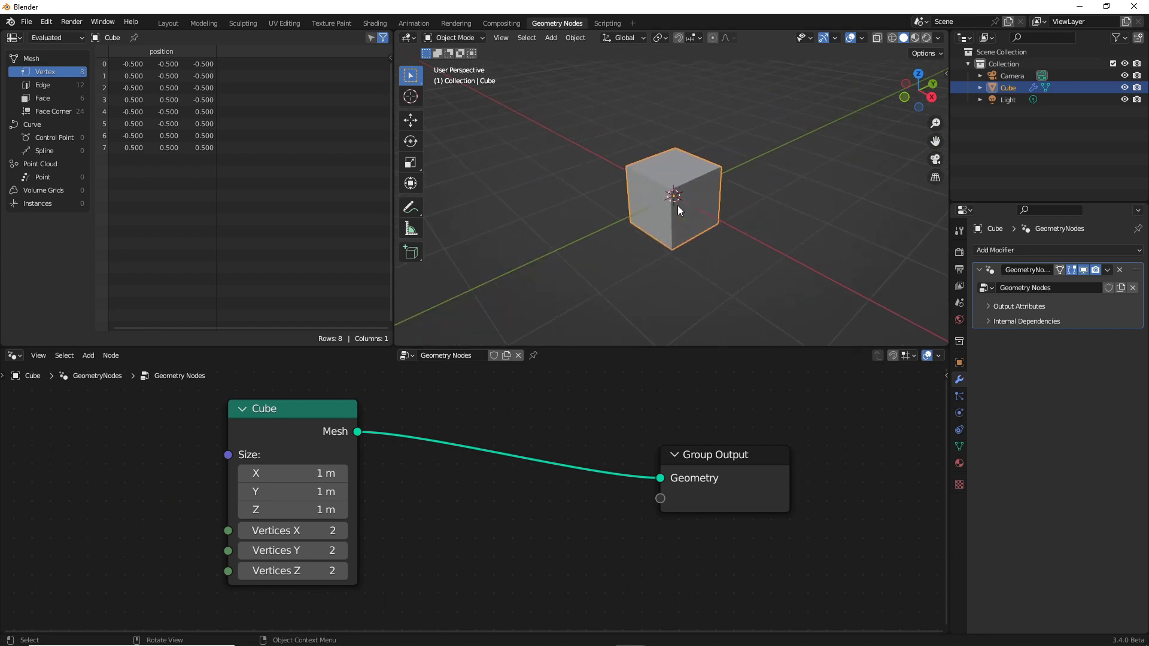
middle_click_drag(677, 206, 590, 282)
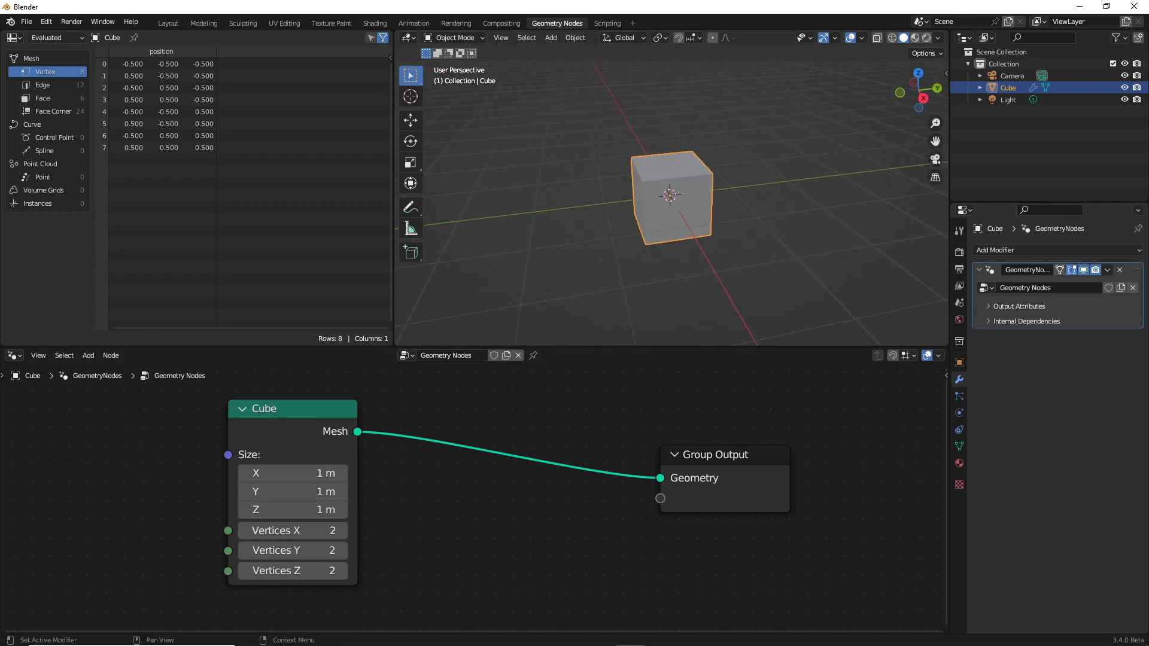
left_click(304, 490)
type("4")
key("Return")
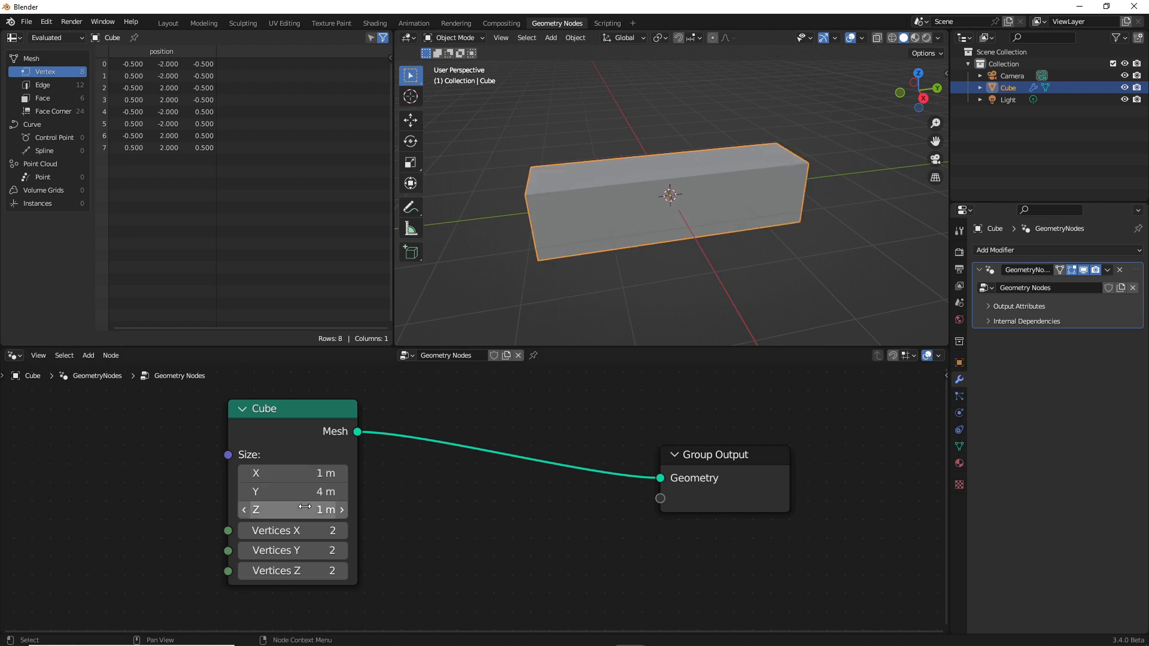
left_click(305, 510)
type("6")
key("Return")
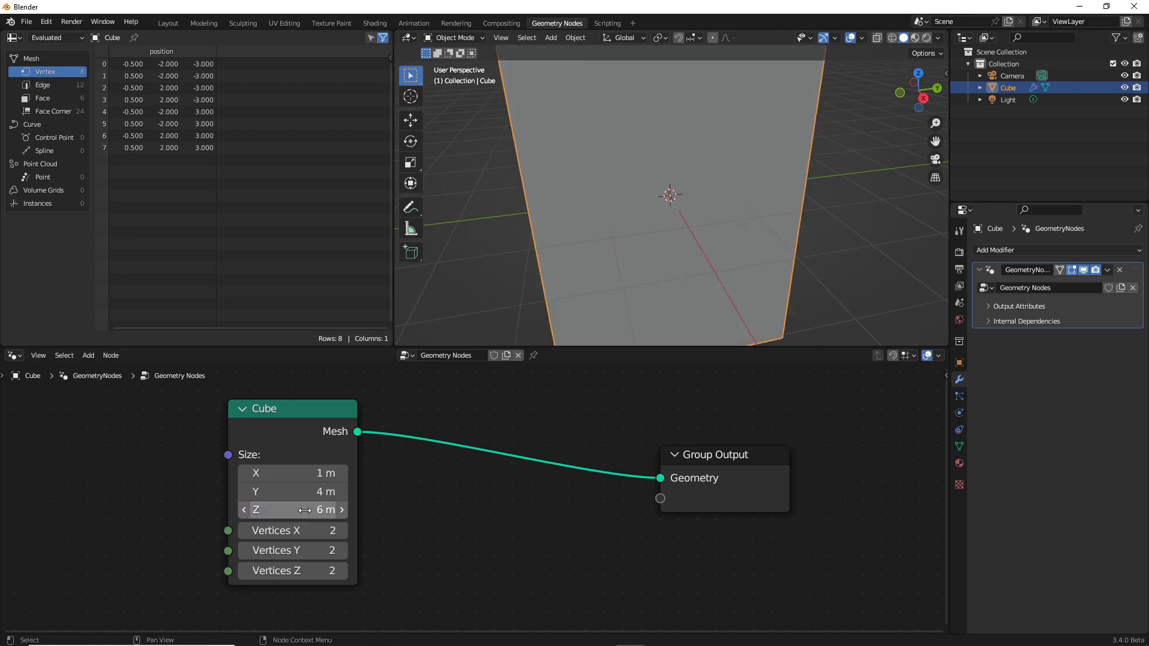
scroll(613, 242, "down", 4)
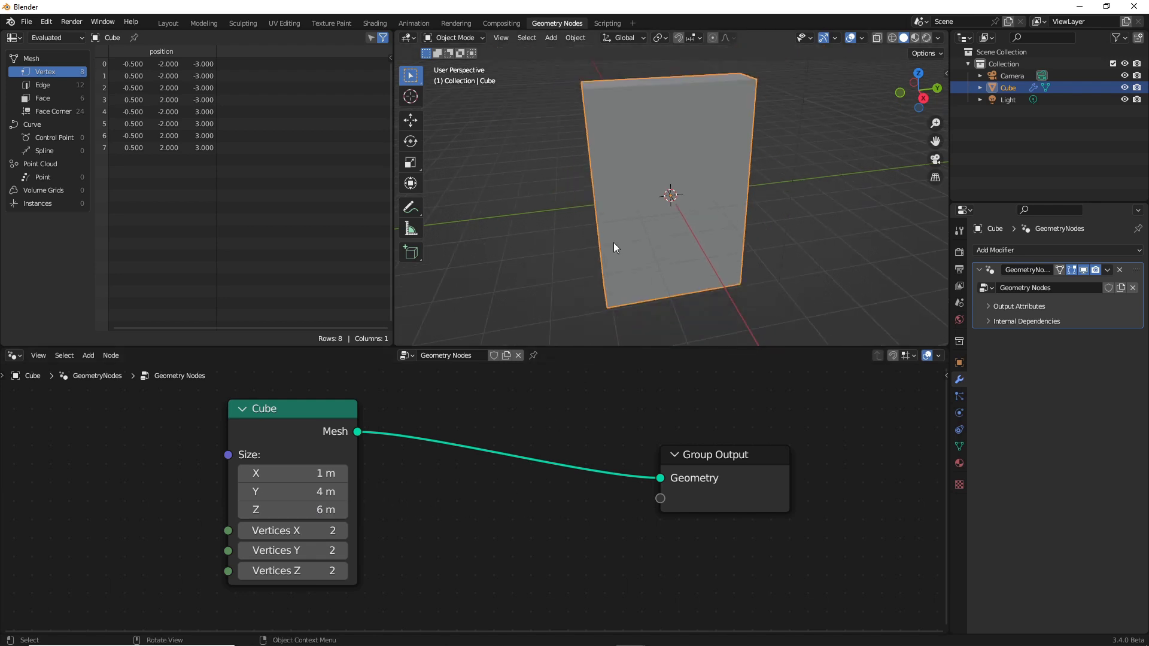
middle_click_drag(613, 242, 512, 247)
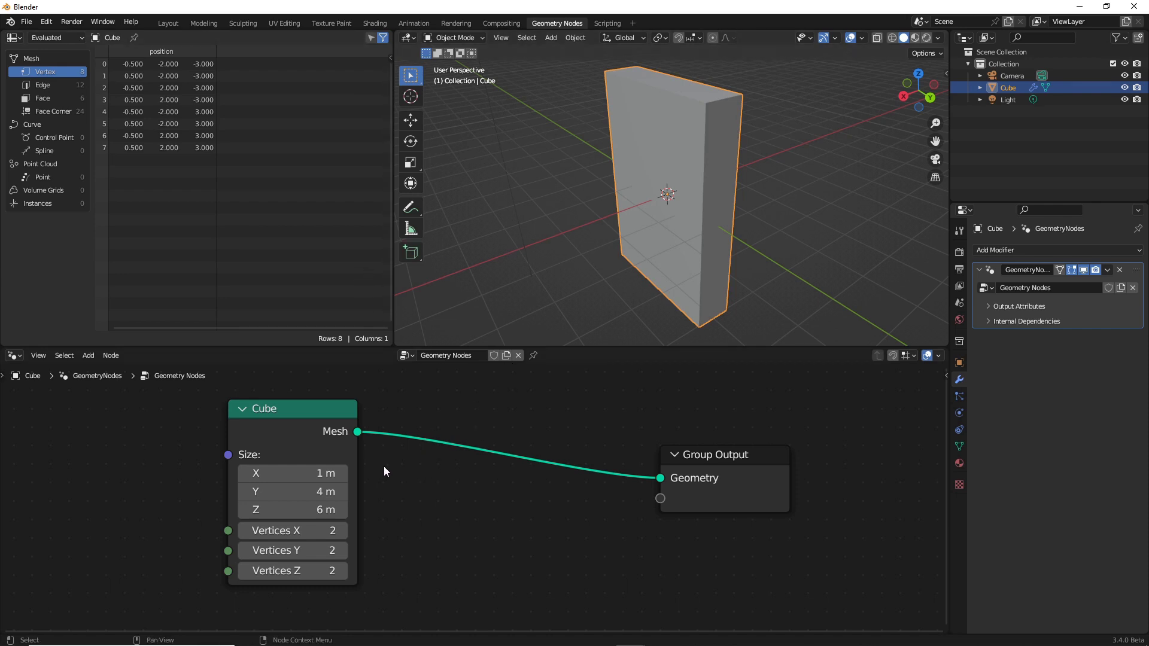
Make room before the Group Output and insert a Mesh to Volume node on the link from the Cube node.
left_click_drag(685, 458, 718, 465)
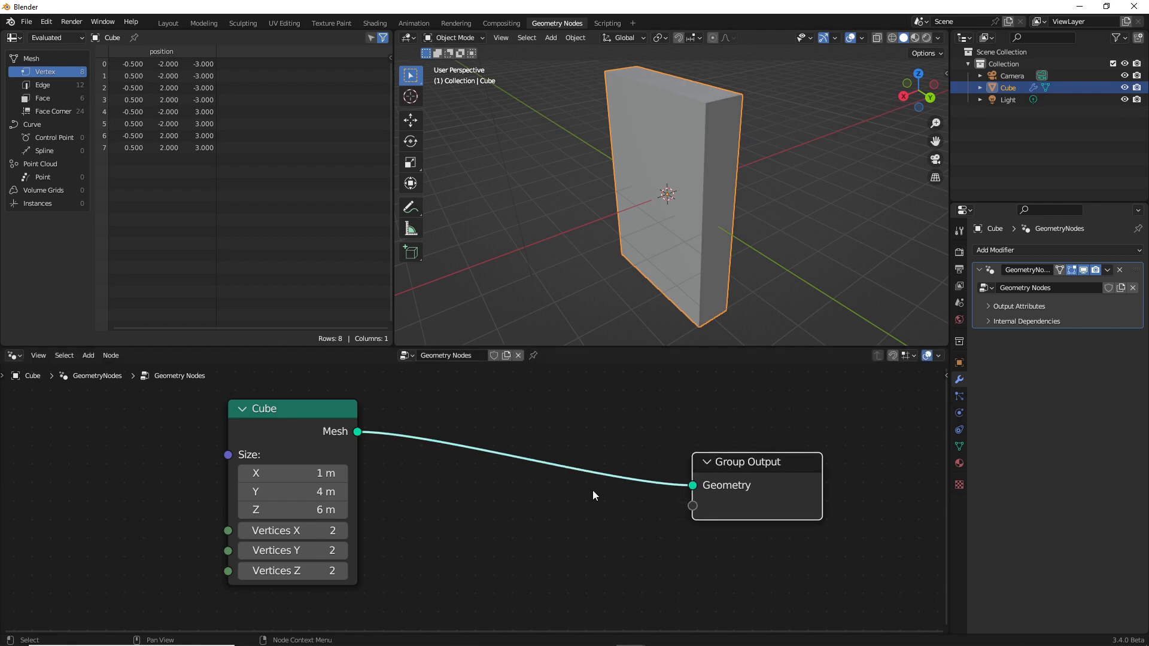
key("shift+a")
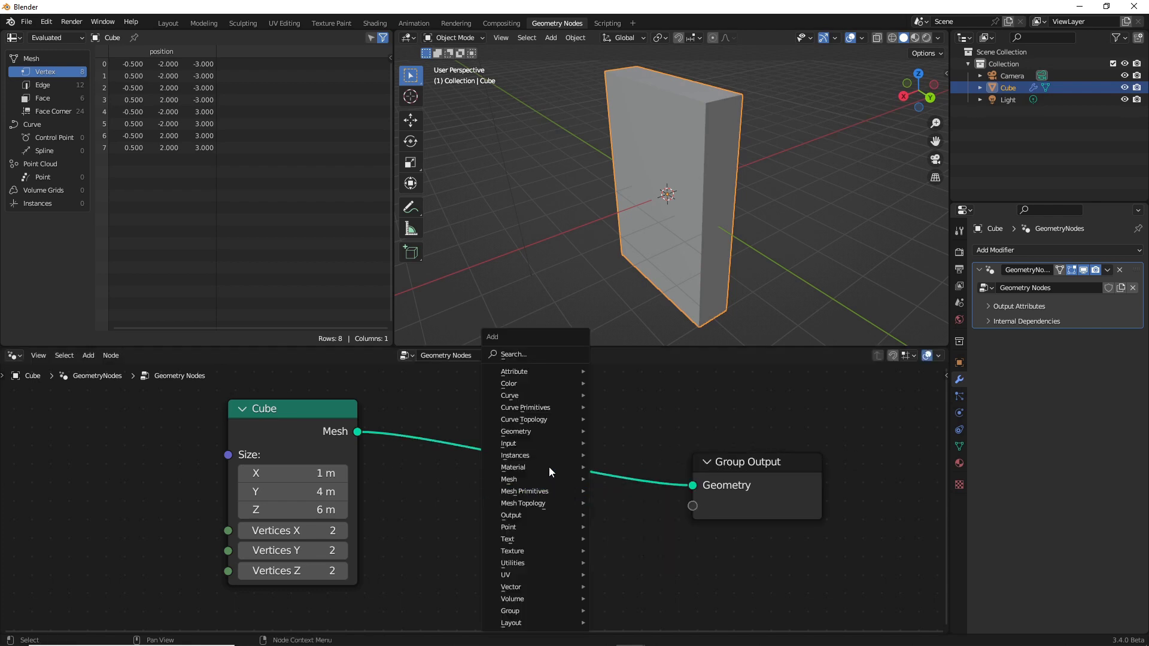
left_click(526, 339)
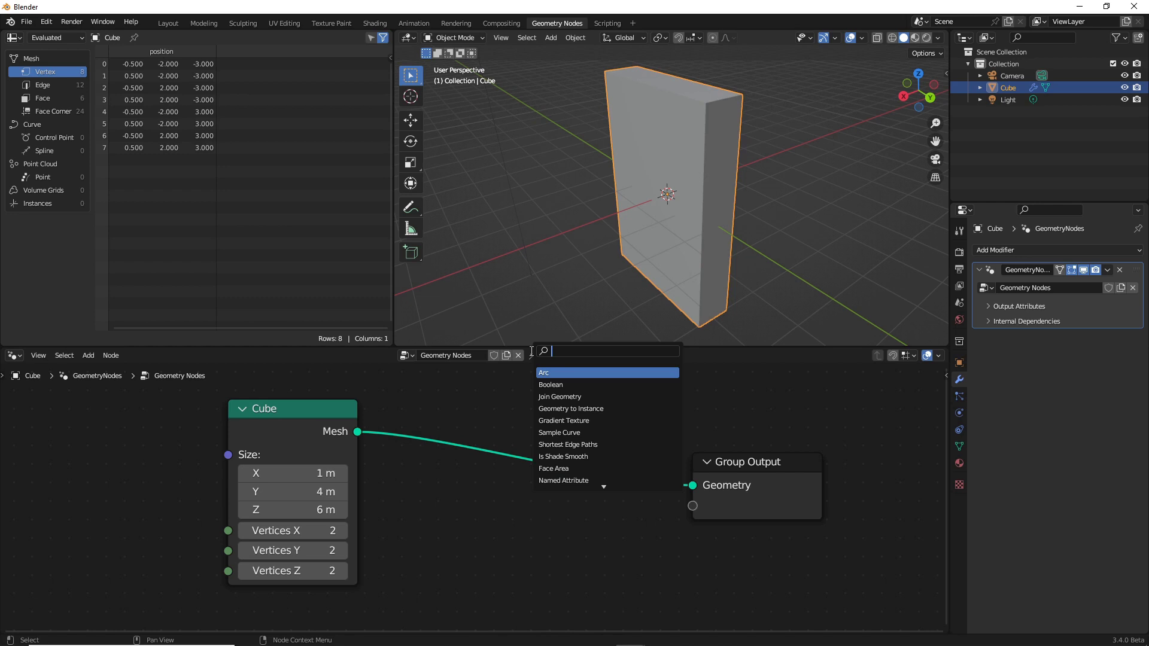
type("MES")
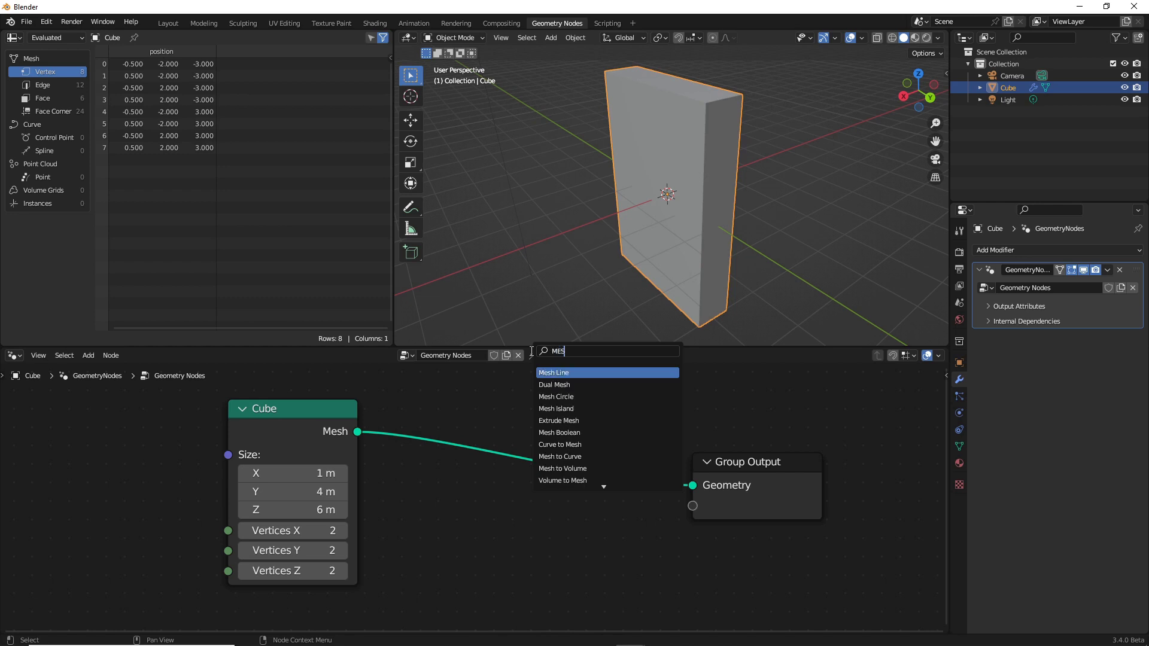
type("H TO V")
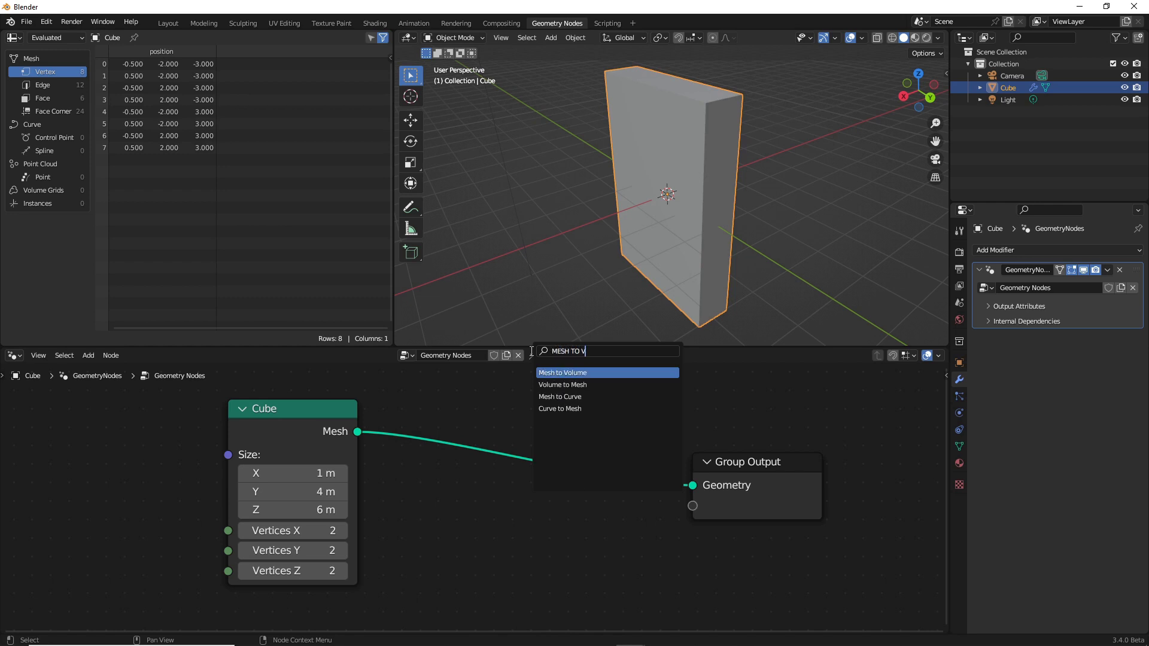
key("Return")
left_click(521, 412)
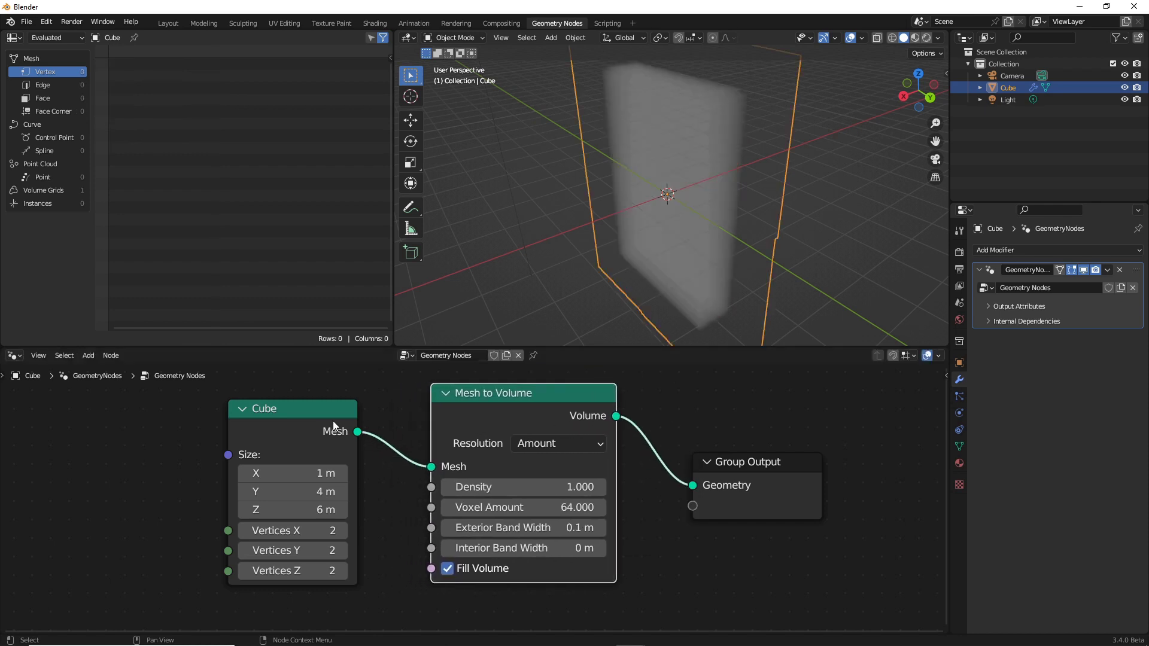
Move the Cube and Mesh to Volume nodes away from the Group Output and open the search for adding a node.
left_click_drag(333, 421, 209, 416)
left_click_drag(454, 404, 302, 402)
key("shift+a")
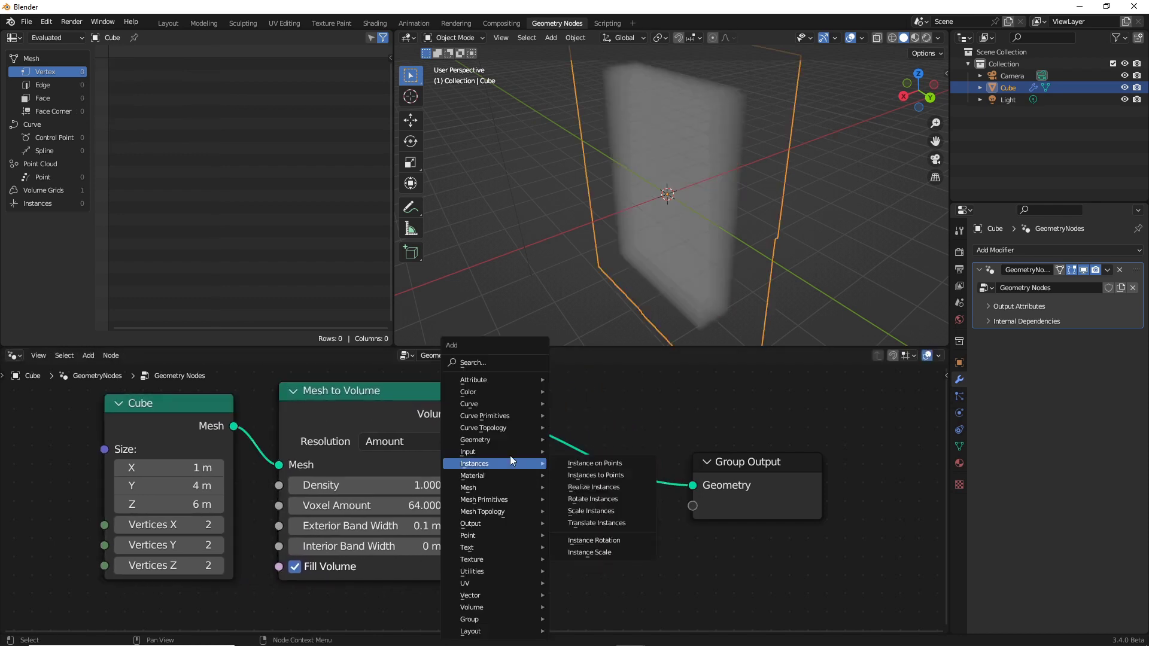
left_click(487, 362)
type("INSTANCE")
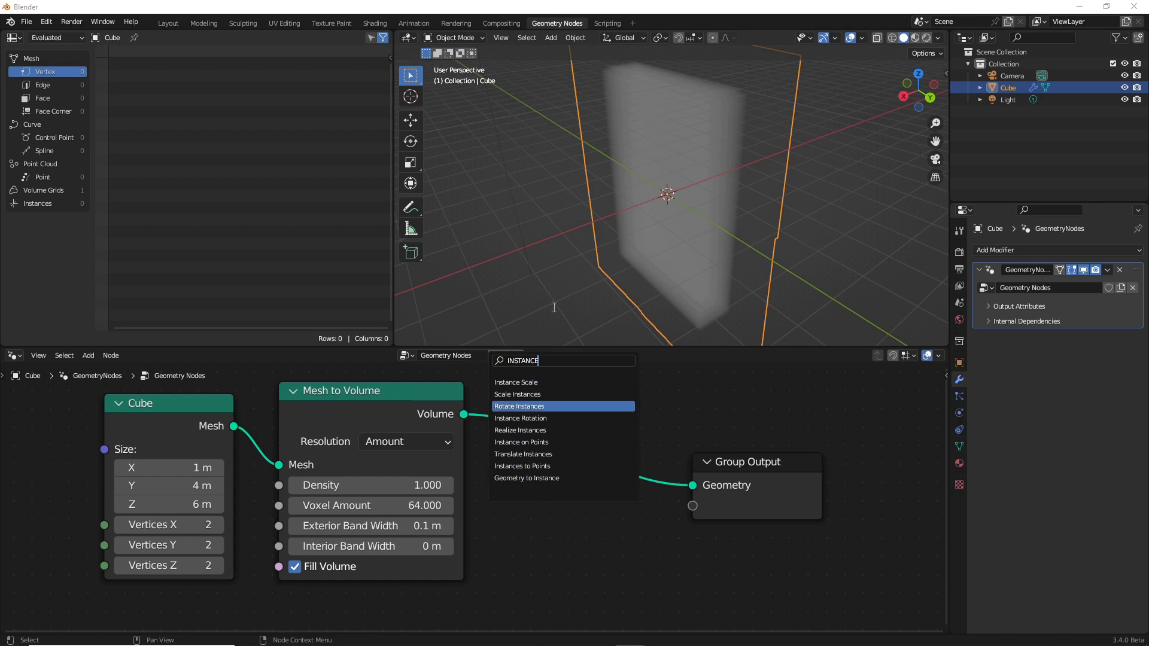
key("BackSpace")
key("BackSpace")
key("BackSpace")
key("BackSpace")
key("BackSpace")
key("BackSpace")
key("BackSpace")
key("BackSpace")
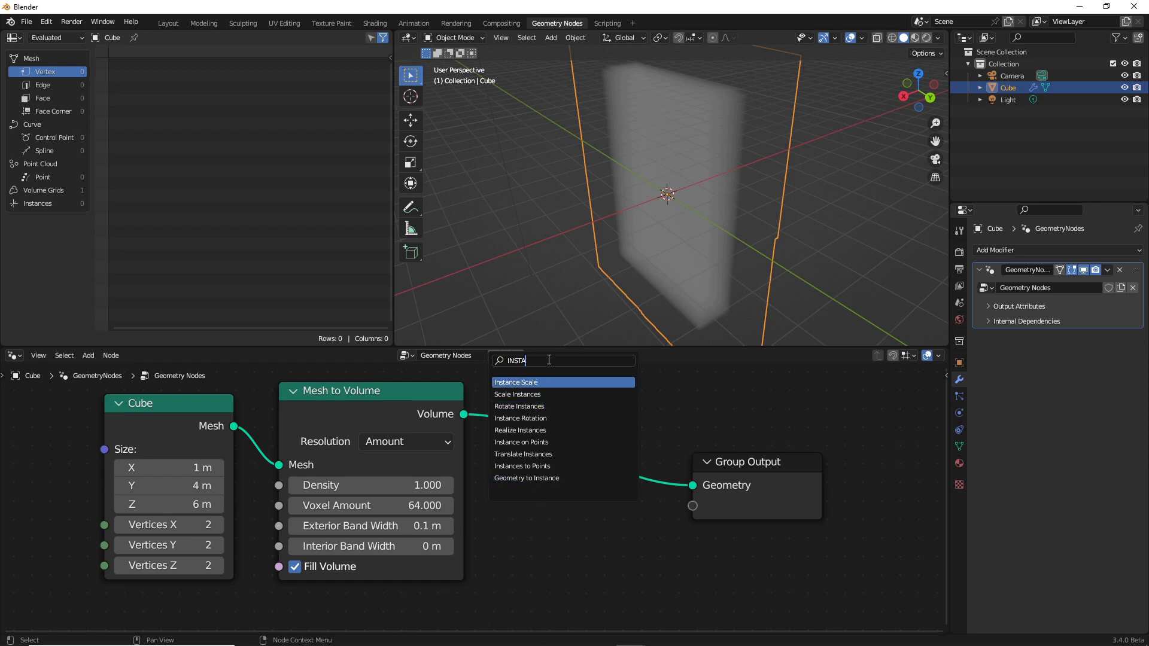
Insert a Distribute Points in Volume node on the link between Mesh to Volume and Group Output.
type("DISTANCE")
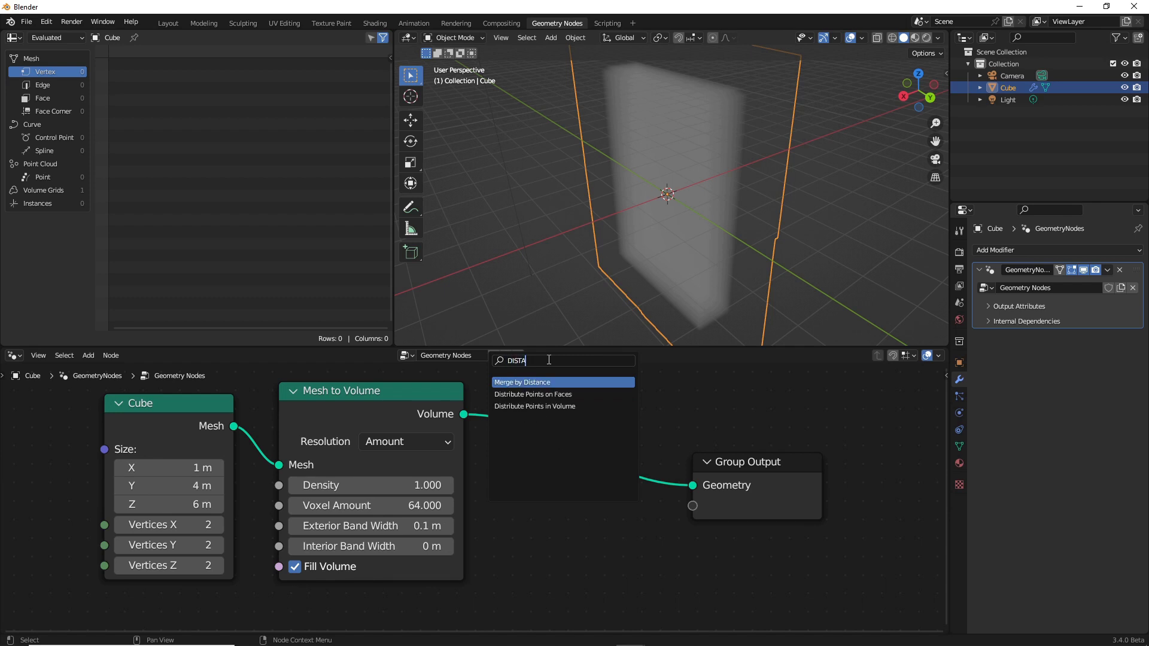
key("BackSpace")
key("BackSpace")
key("BackSpace")
key("BackSpace")
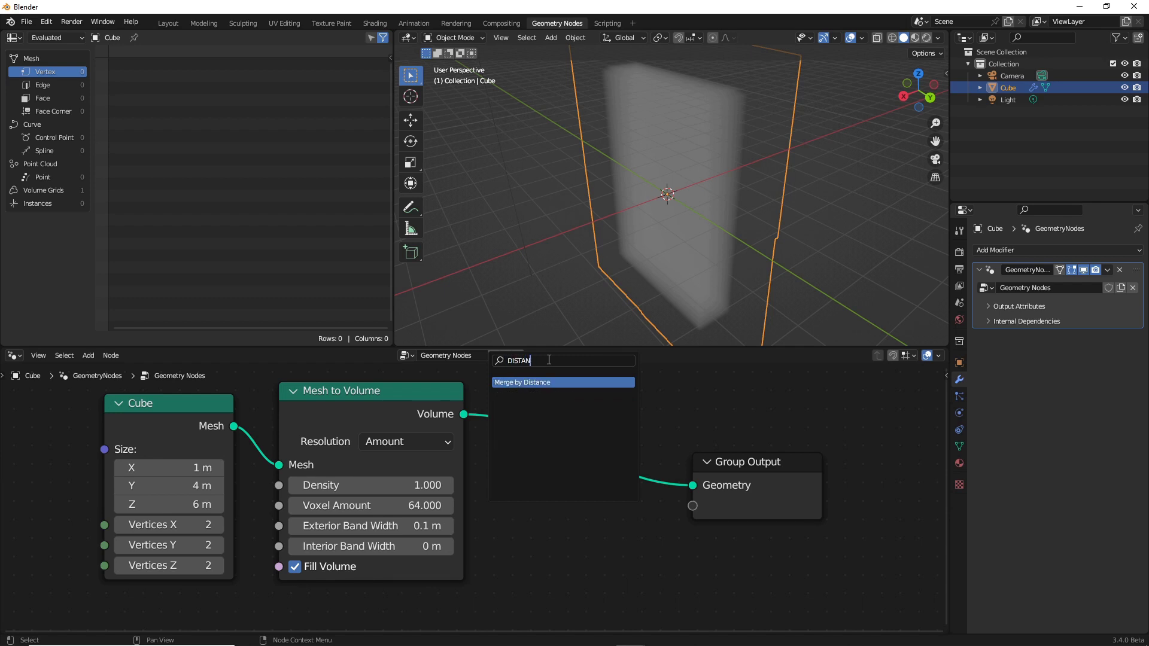
type("RIB")
key("Down")
key("Return")
left_click(639, 418)
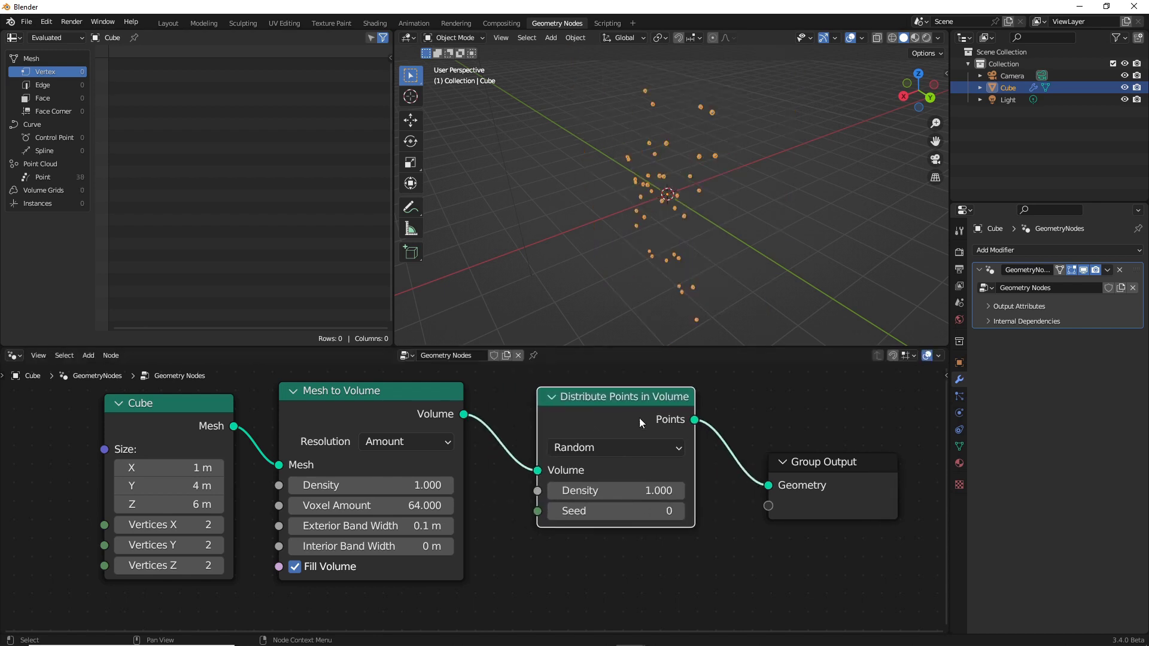
Set the Distribute Points in Volume node's density to 500 and deselect the object in the viewport.
middle_click_drag(690, 174, 680, 263)
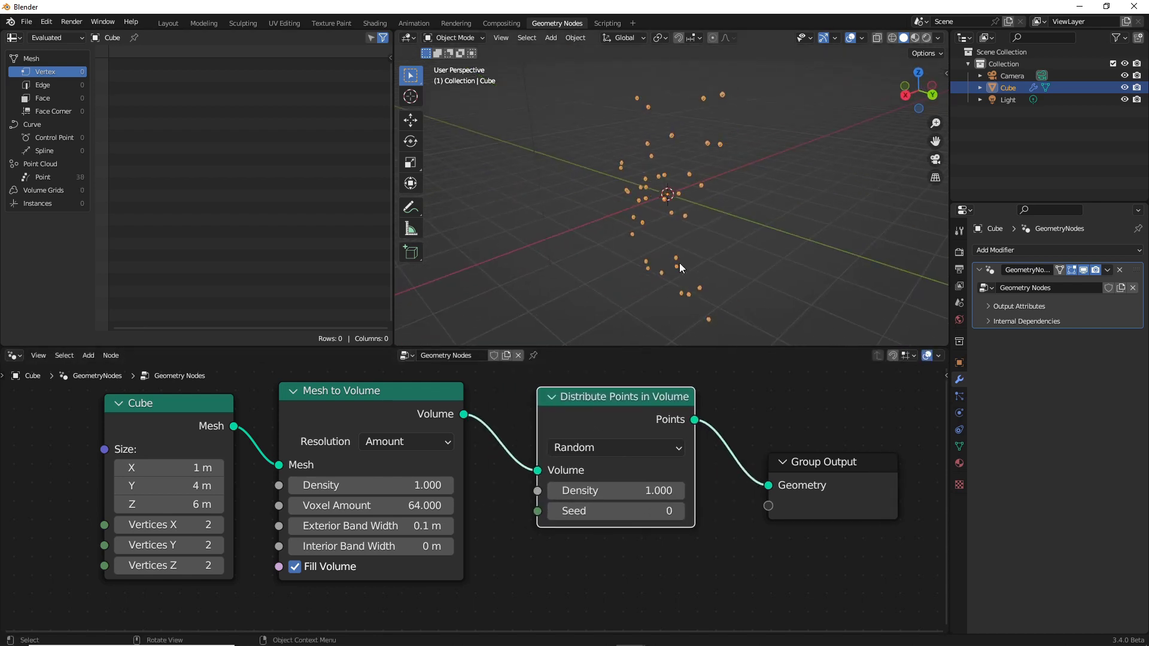
left_click_drag(655, 491, 847, 491)
left_click(626, 490)
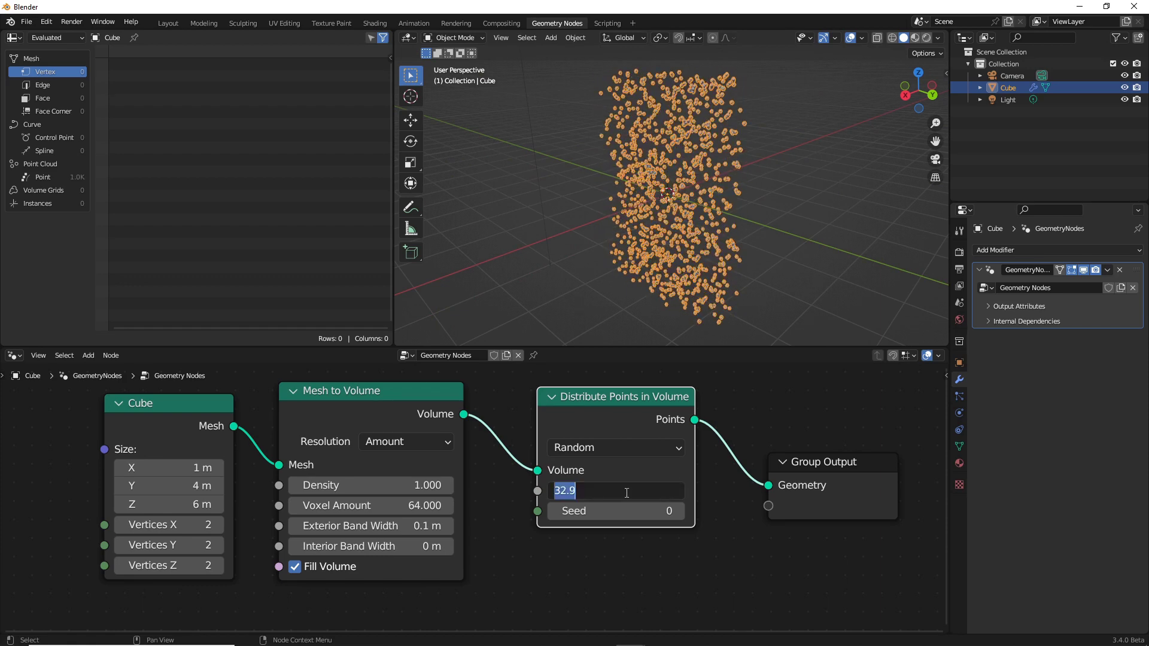
type("500")
key("Return")
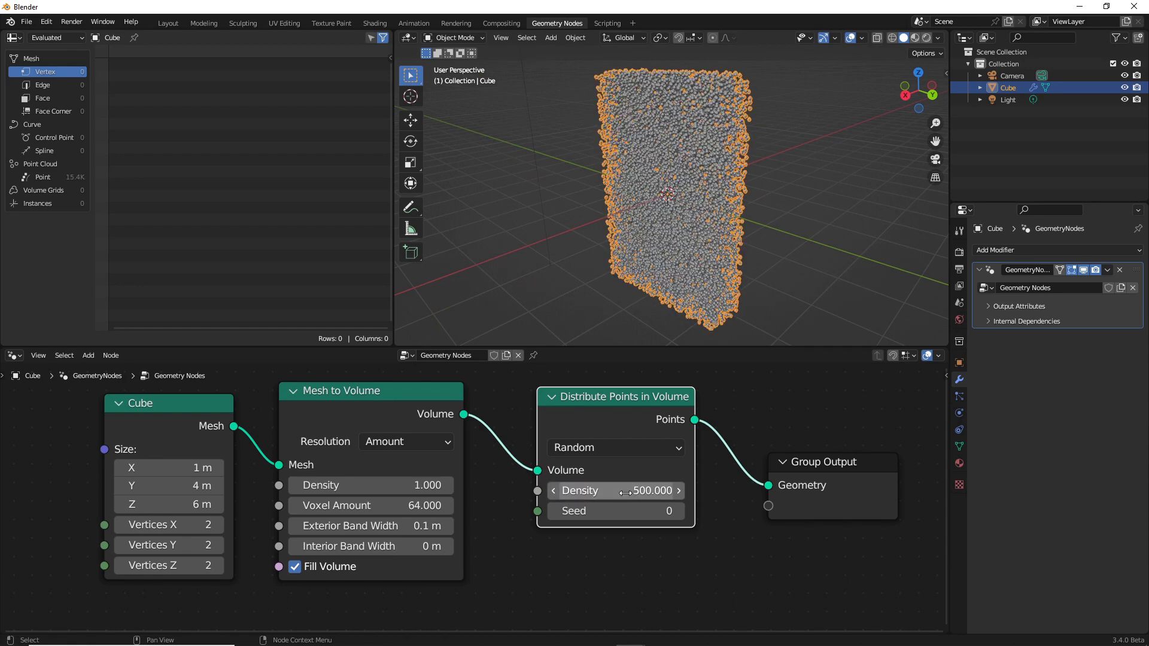
left_click(789, 200)
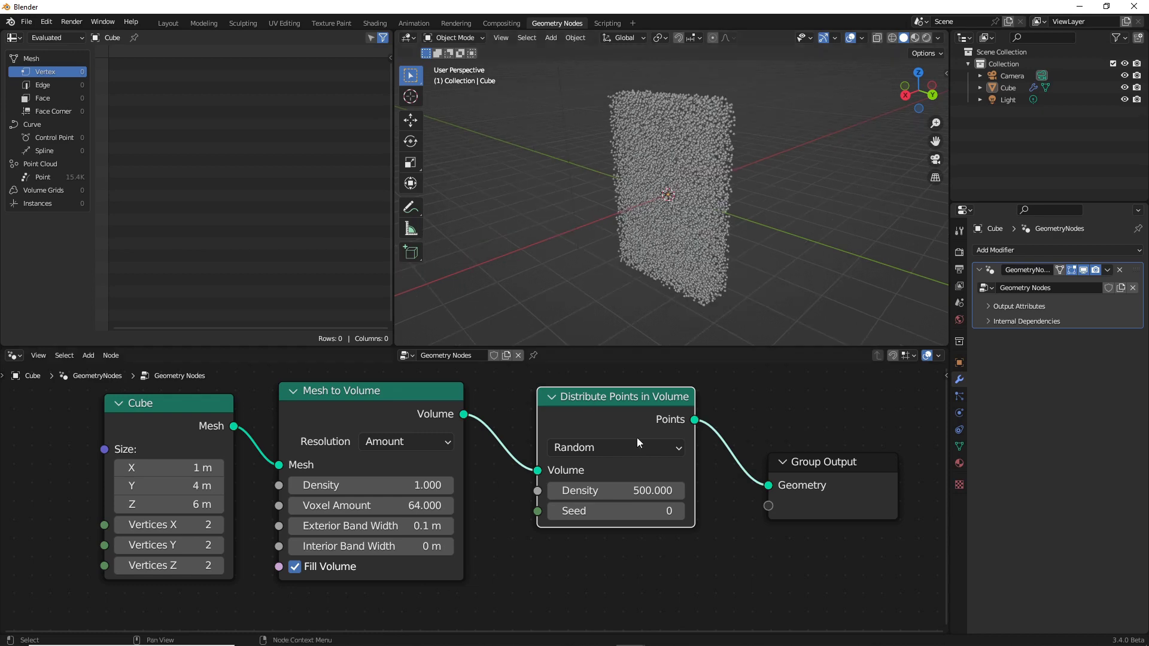
Make room before the Group Output and insert an Instance on Points node on the link from Distribute Points in Volume.
scroll(741, 446, "up", 1)
scroll(741, 450, "down", 3)
middle_click_drag(739, 454, 584, 431)
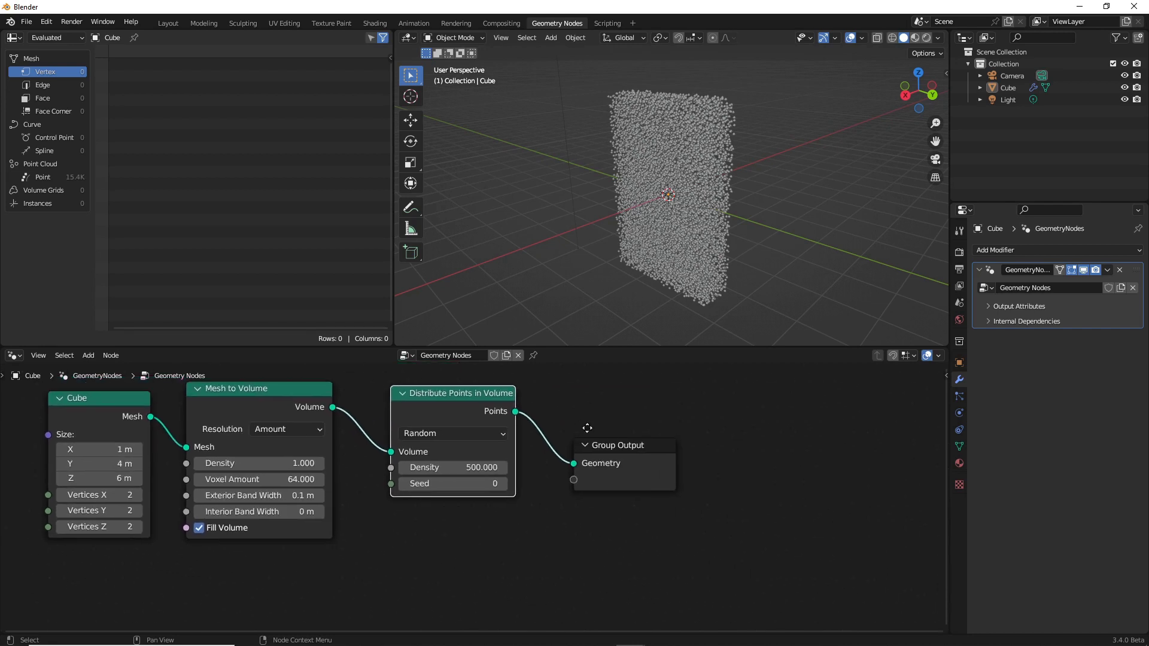
left_click_drag(593, 444, 830, 455)
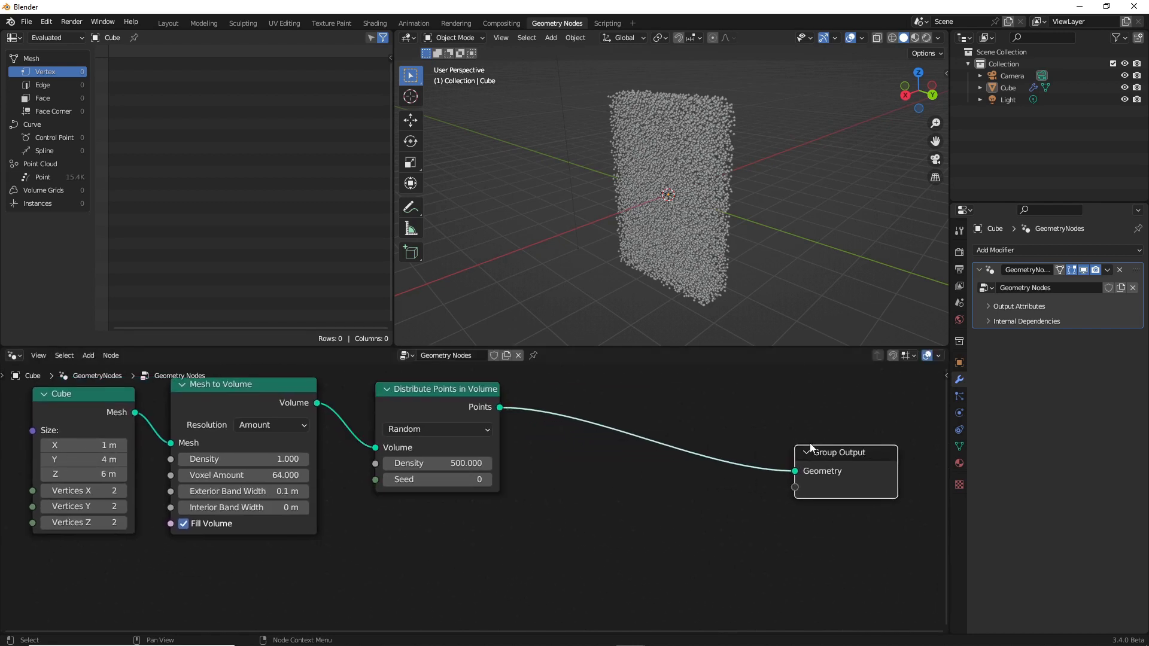
key("shift+a")
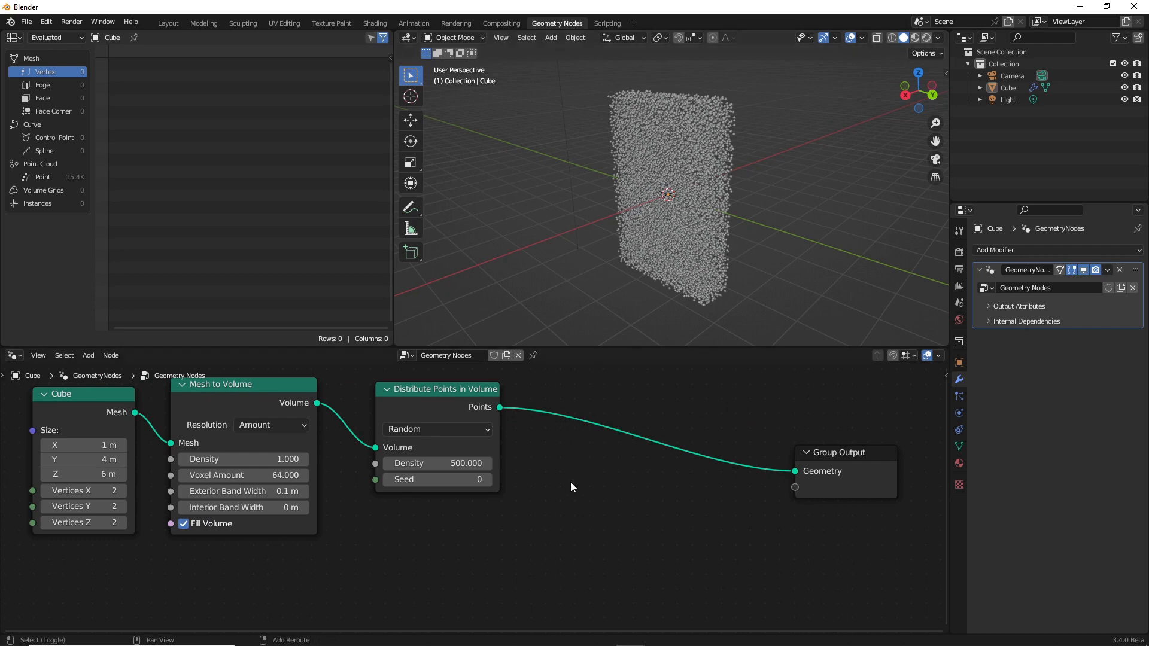
key("shift+a")
left_click(530, 362)
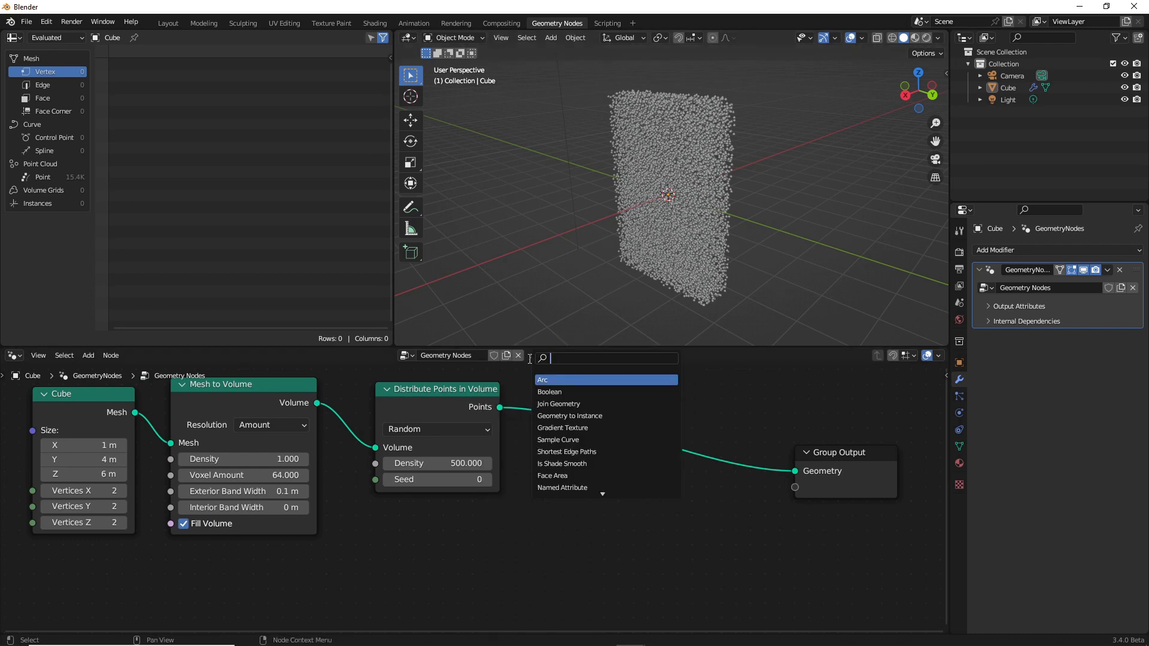
type("INSTANCE")
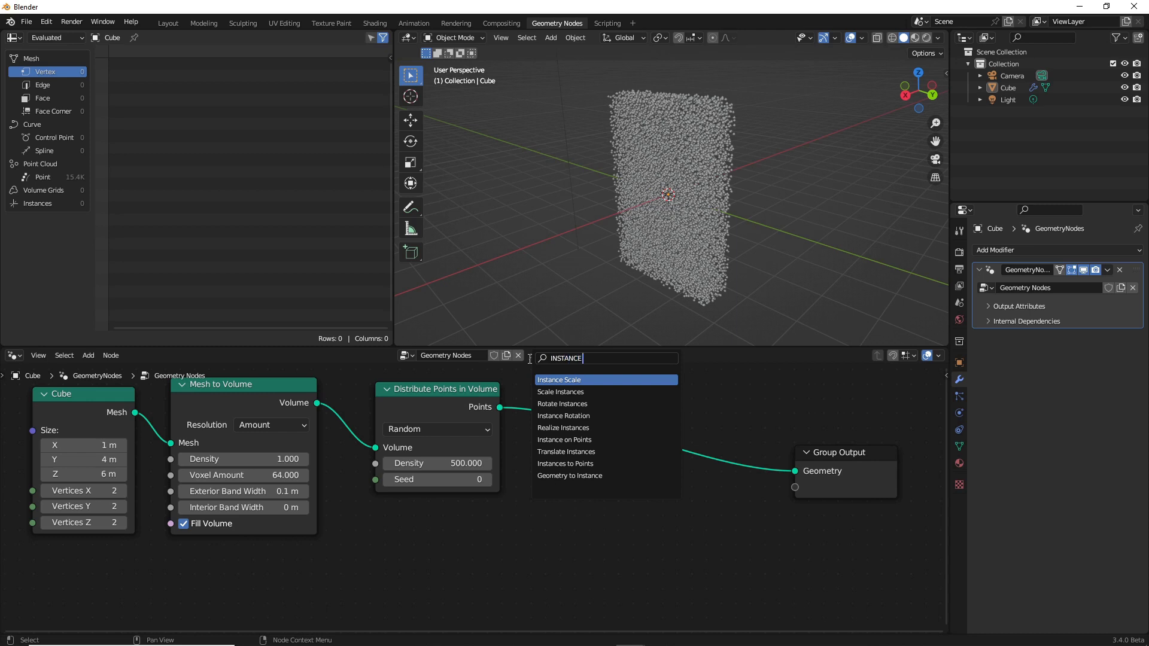
type(" ON POINTS")
key("Return")
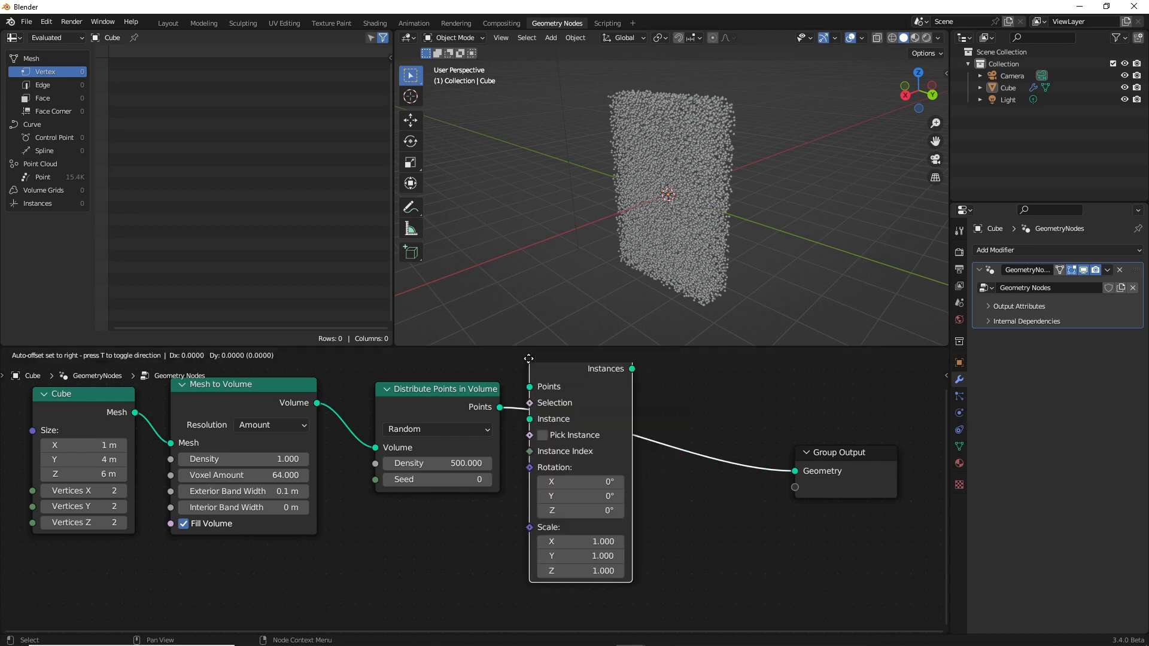
left_click(605, 387)
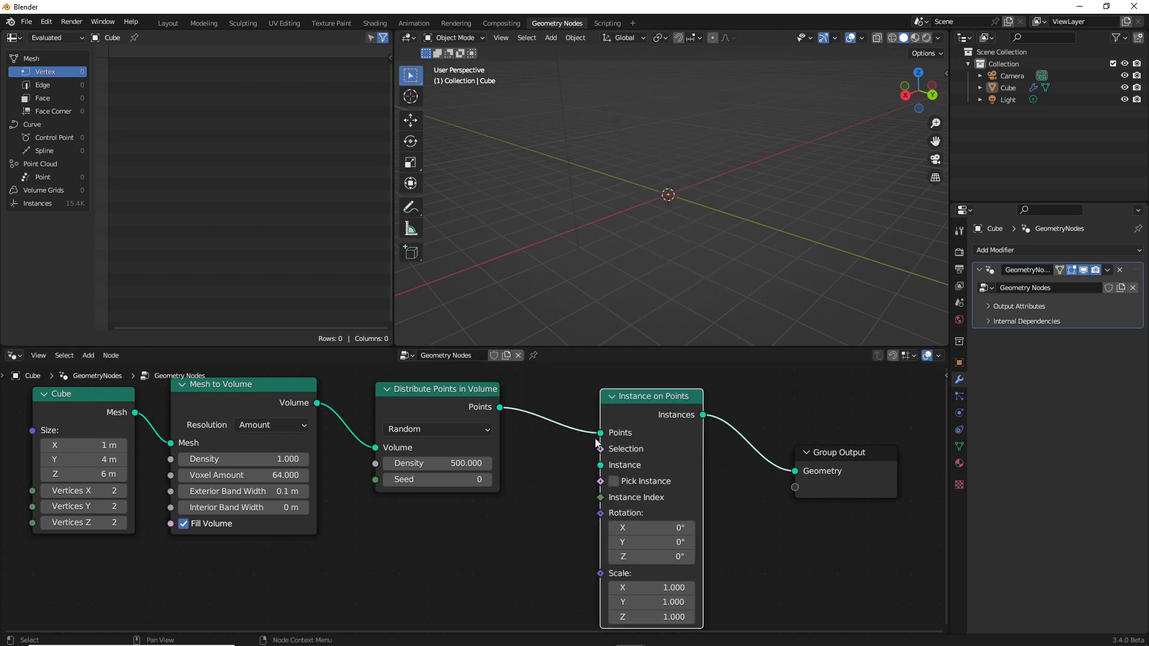
Add a second Cube node below the node chain and connect its Mesh output to the Instance input of Instance on Points.
scroll(560, 510, "down", 2)
middle_click_drag(558, 506, 604, 460)
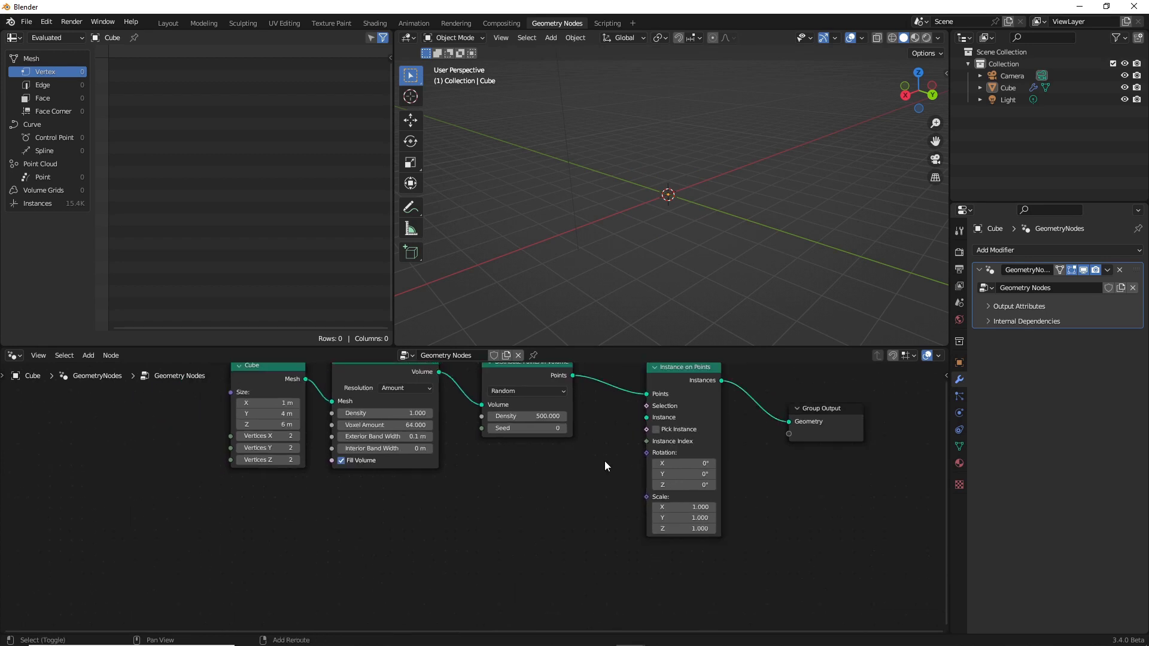
key("shift+a")
left_click(547, 364)
type("C")
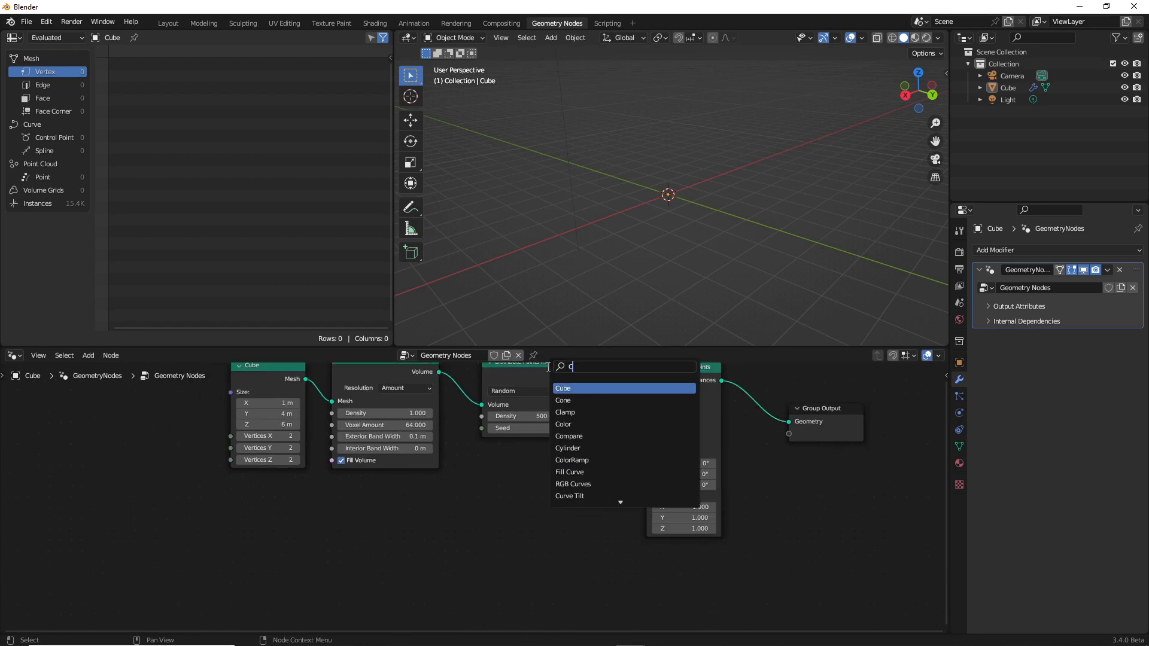
type("UBE")
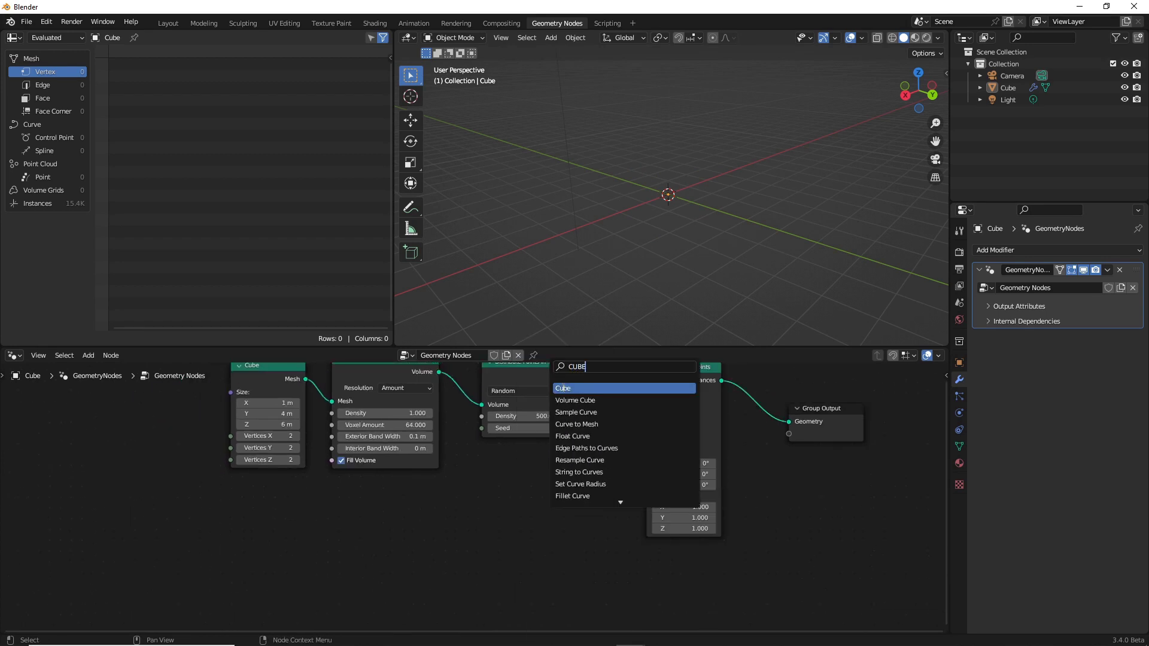
left_click(564, 389)
left_click(505, 508)
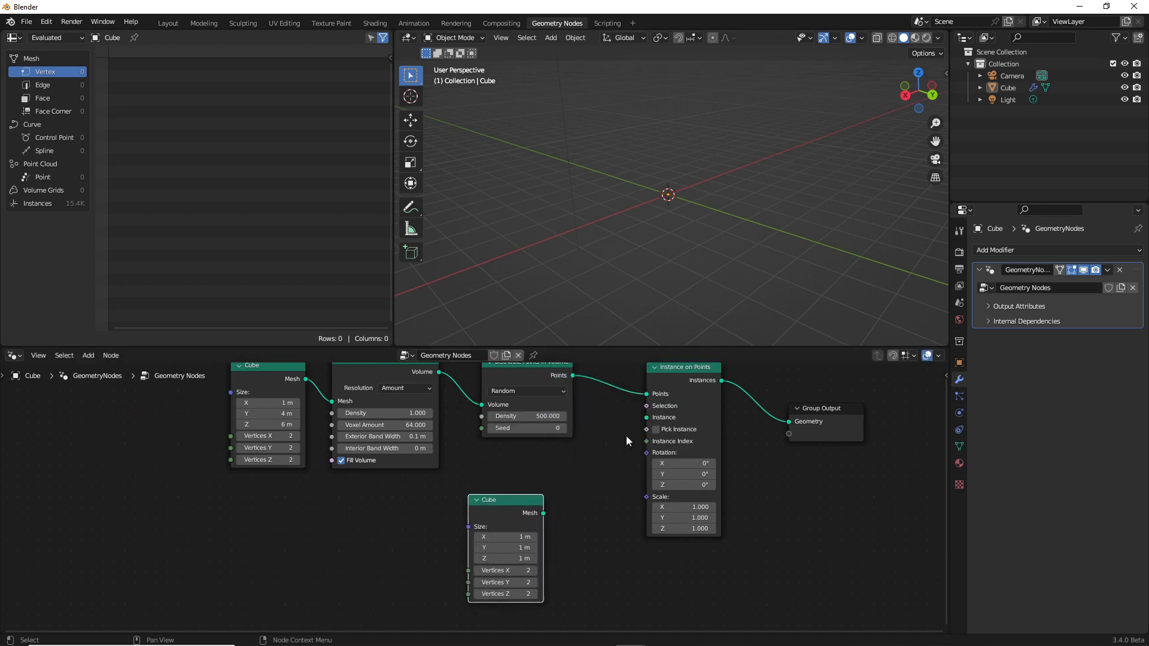
left_click_drag(542, 512, 646, 417)
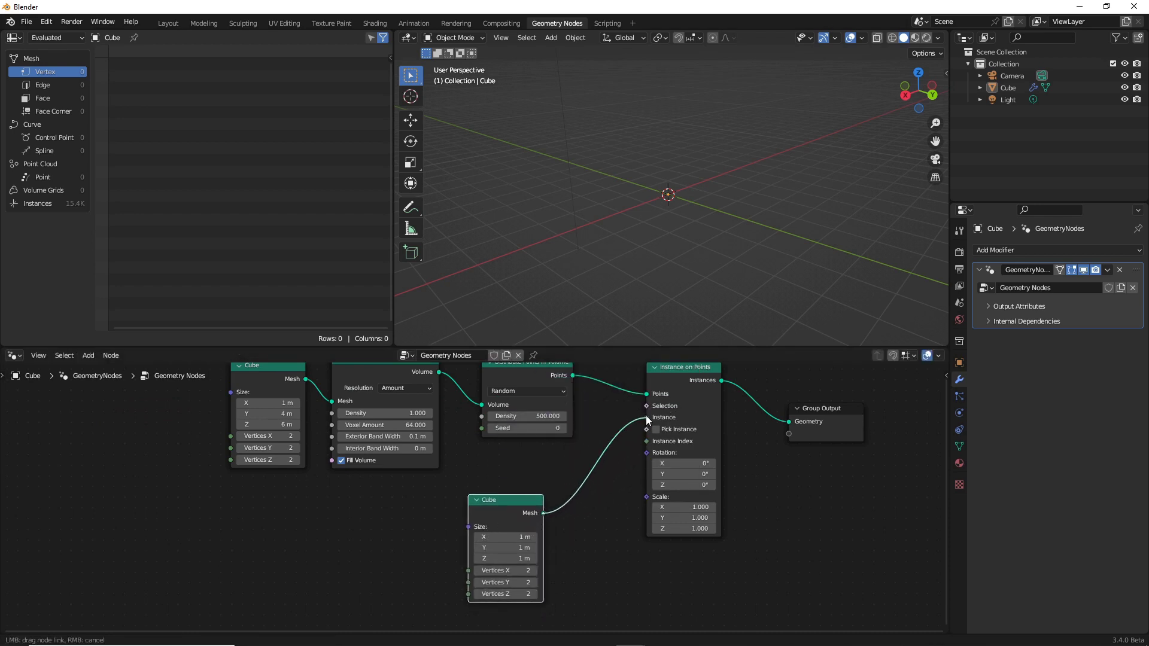
Inspect the instanced cubes in wireframe shading and return the viewport to solid shading.
scroll(570, 516, "up", 2)
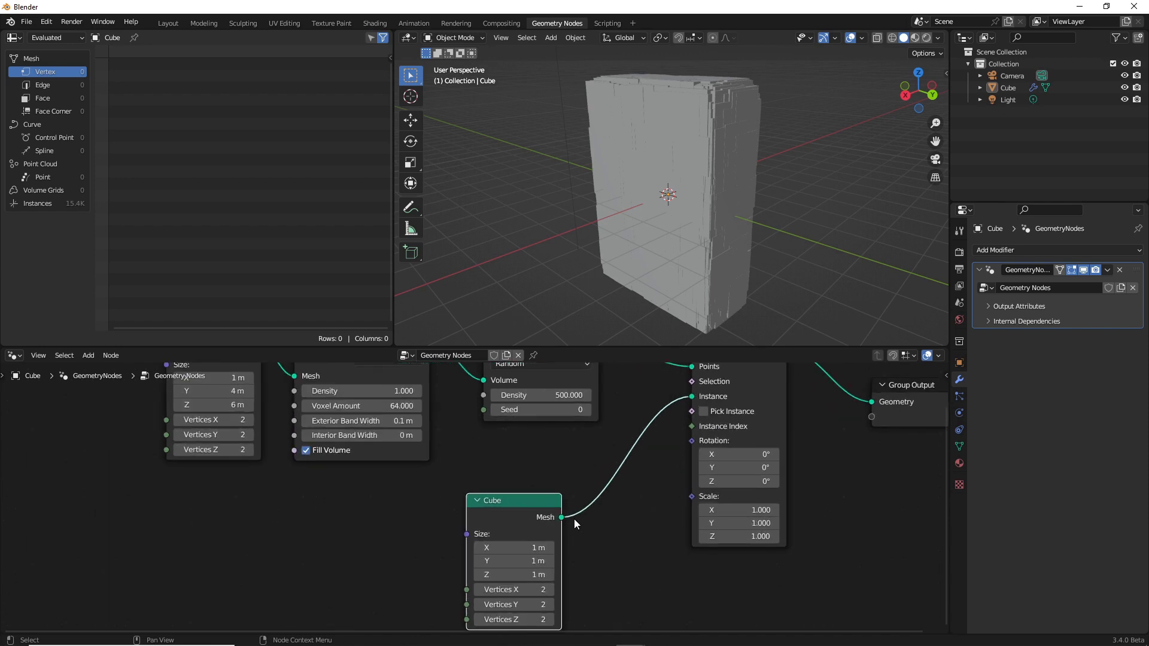
scroll(576, 518, "down", 1)
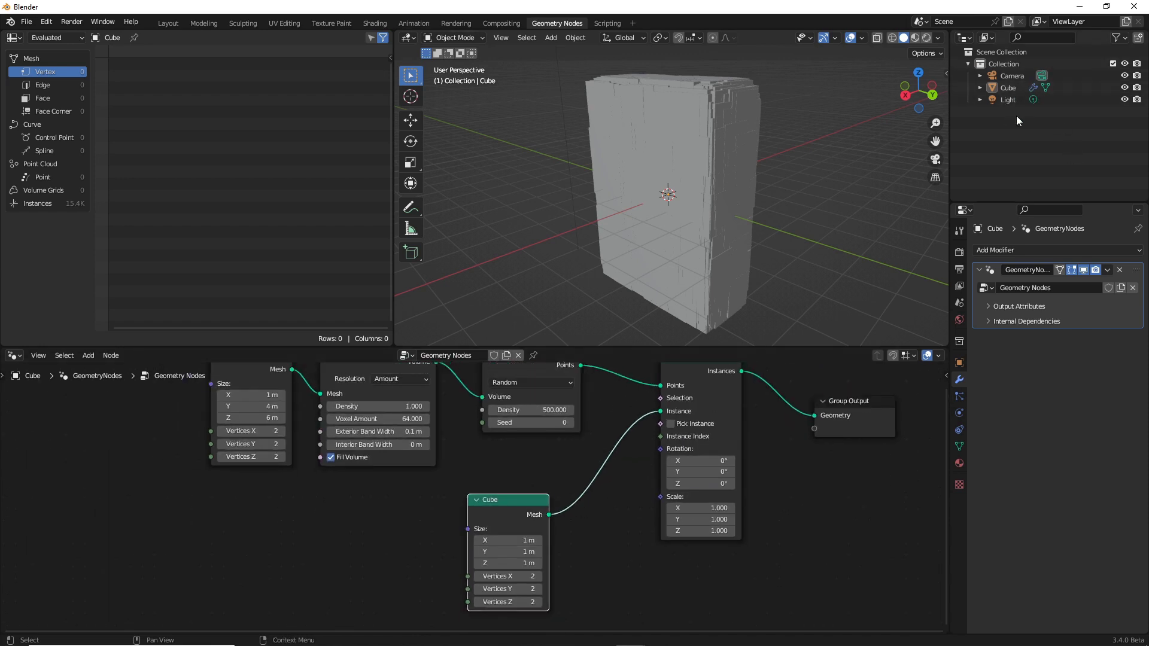
scroll(594, 511, "up", 1)
scroll(594, 510, "down", 1)
left_click(891, 38)
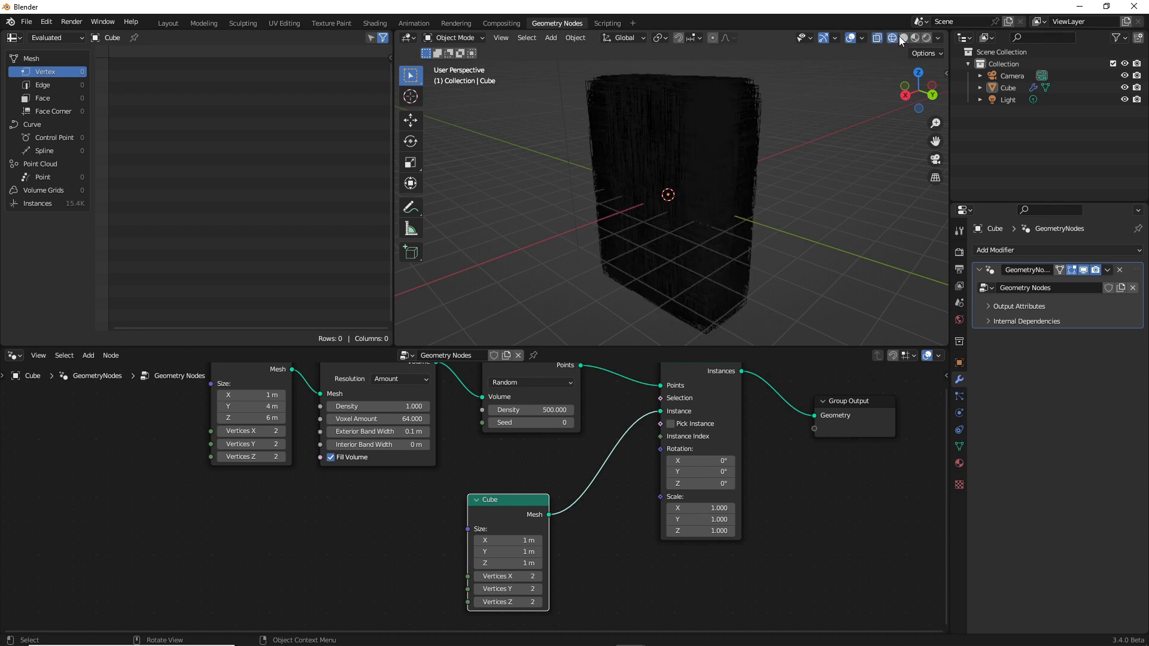
mouse_move(724, 115)
middle_mouse_down()
mouse_move(548, 102)
mouse_move(728, 113)
middle_mouse_up()
left_click(904, 38)
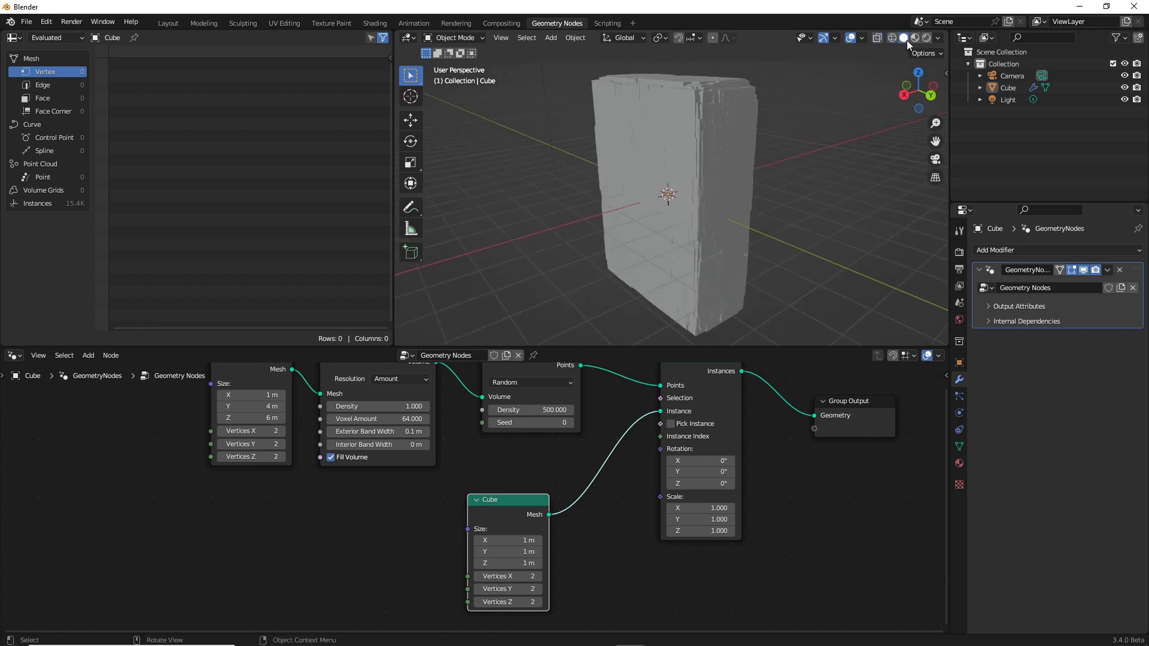
Set the instanced Cube node's X, Y and Z size to 0.15 m.
middle_click_drag(505, 534, 484, 454)
left_click(487, 458)
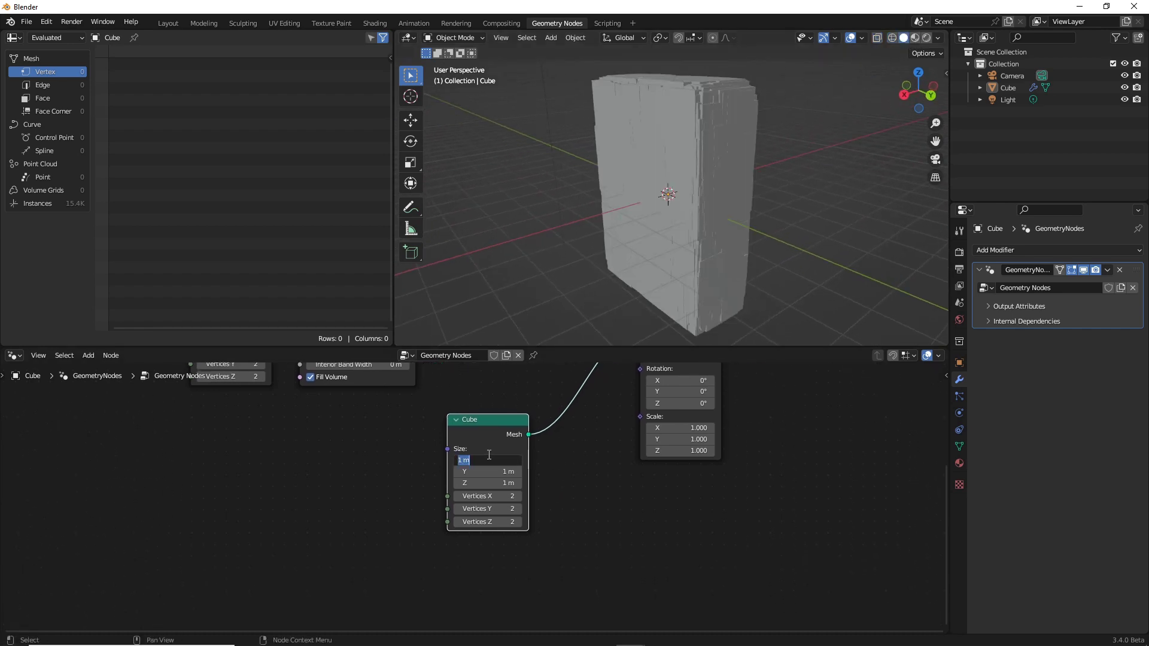
mouse_move(491, 460)
left_mouse_down()
mouse_move(487, 484)
mouse_move(513, 461)
left_mouse_up()
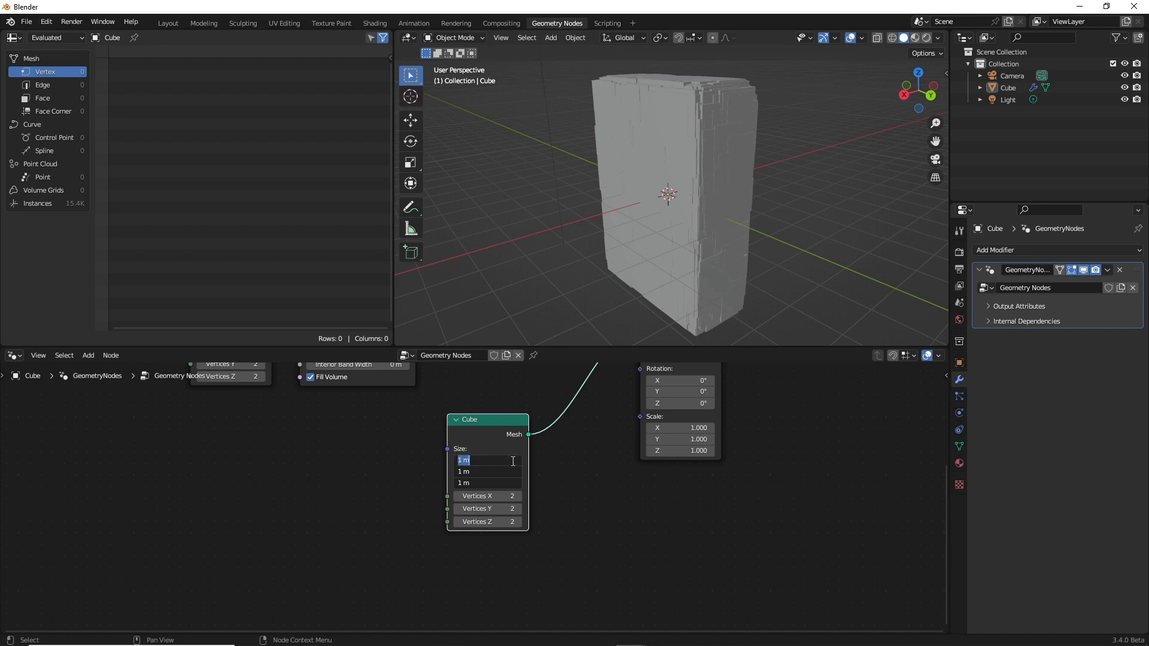
key("Return")
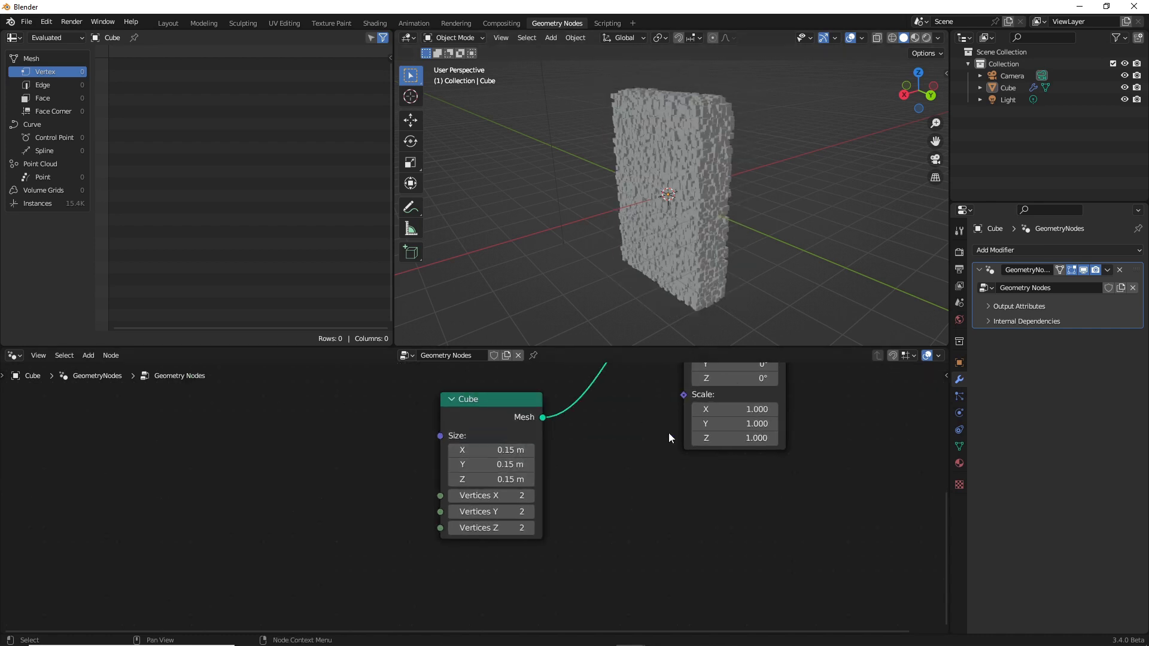
Move the small Cube node aside, add a ColorRamp node and connect its Color output to the Scale of Instance on Points.
scroll(610, 427, "down", 1)
left_click_drag(514, 426, 333, 423)
key("shift+a")
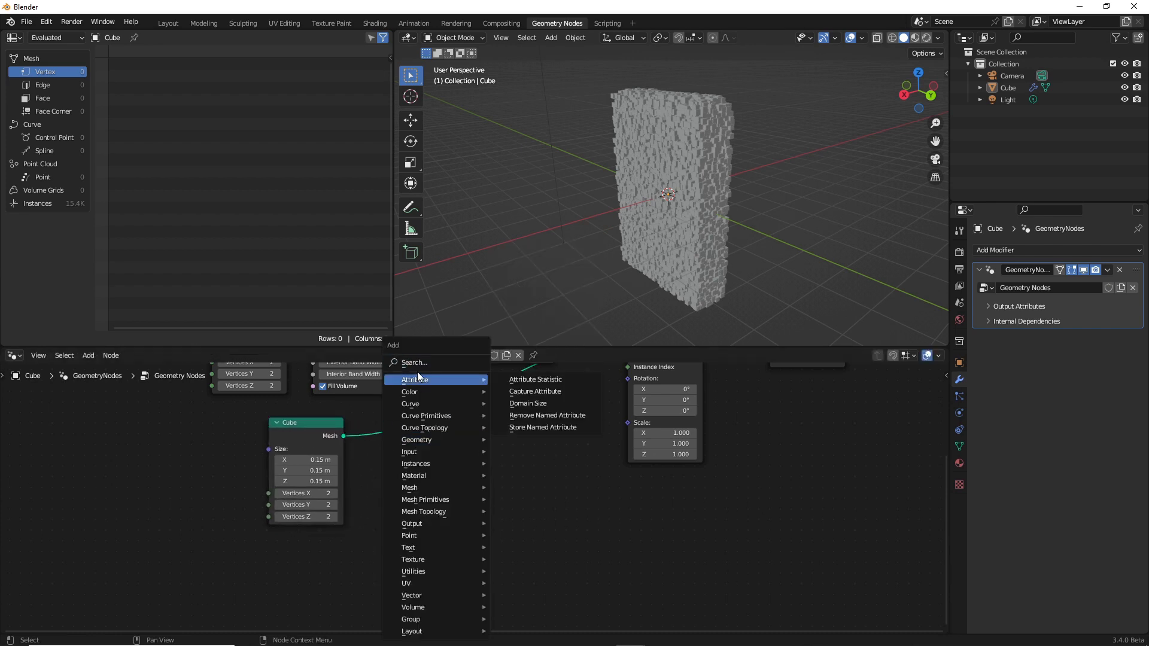
left_click(423, 365)
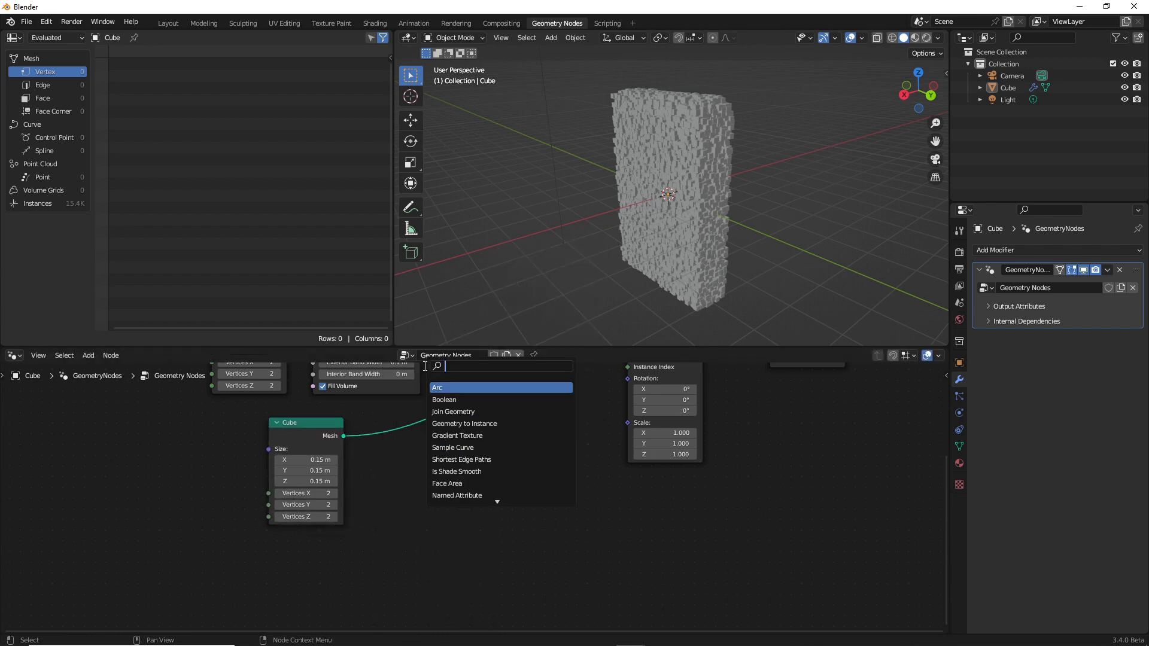
type("COLOR")
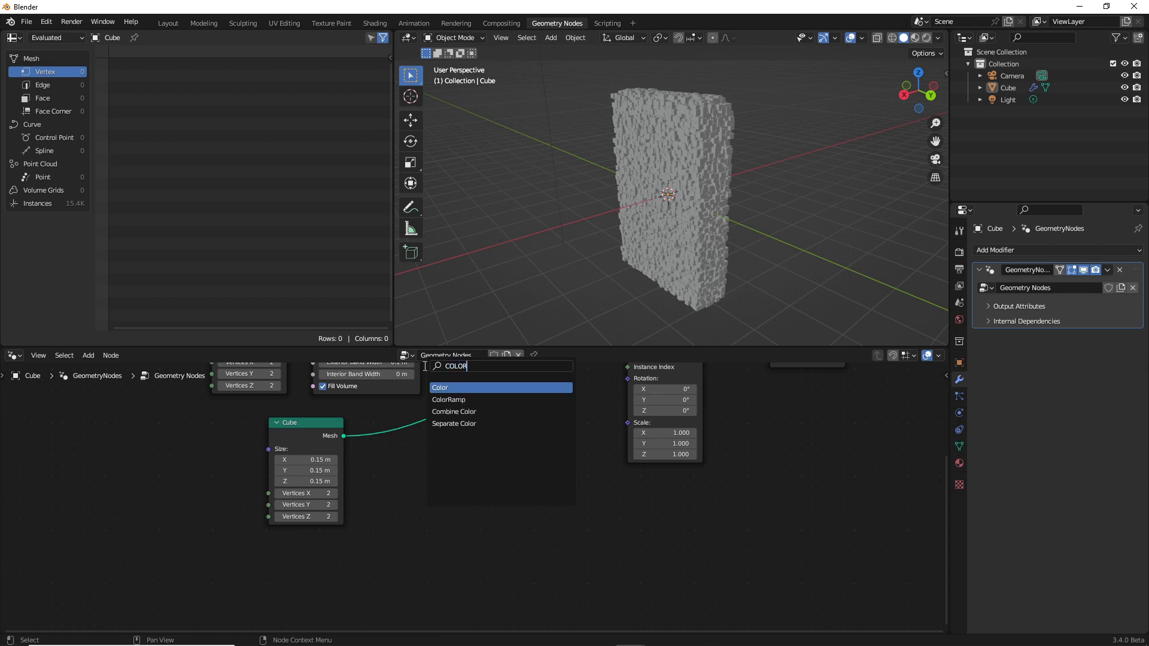
left_click(448, 400)
left_click(579, 485)
left_click_drag(596, 470, 627, 423)
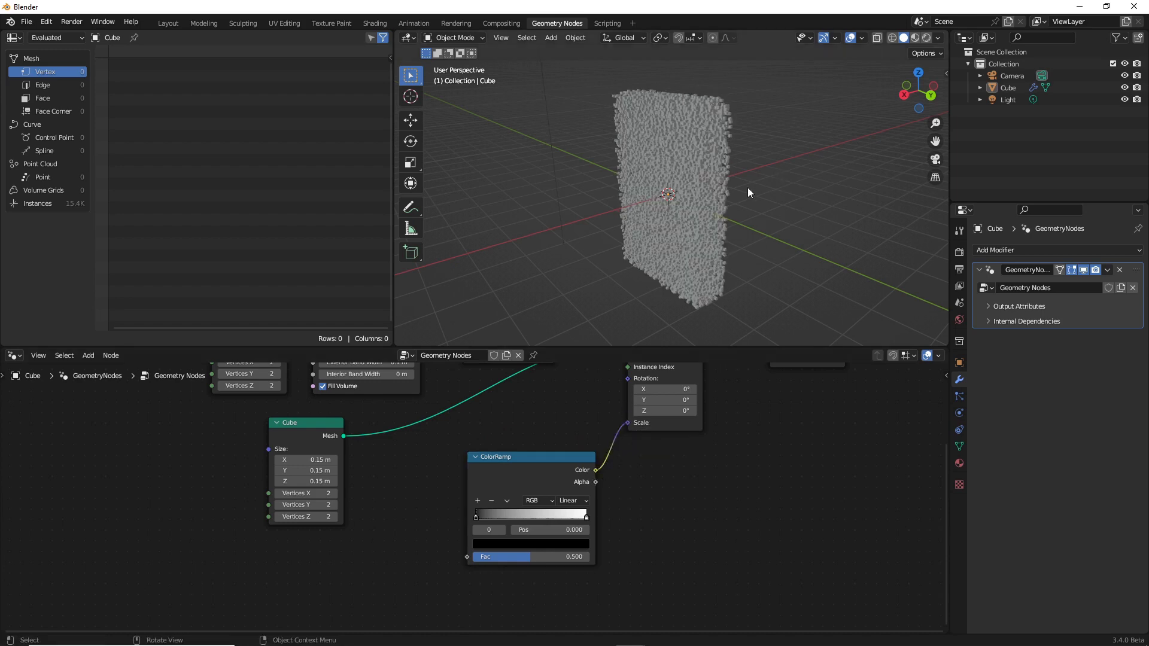
Shift the ColorRamp's black stop to position 0.400 to shrink the instanced cubes.
left_click_drag(475, 517, 505, 518)
scroll(746, 242, "down", 4)
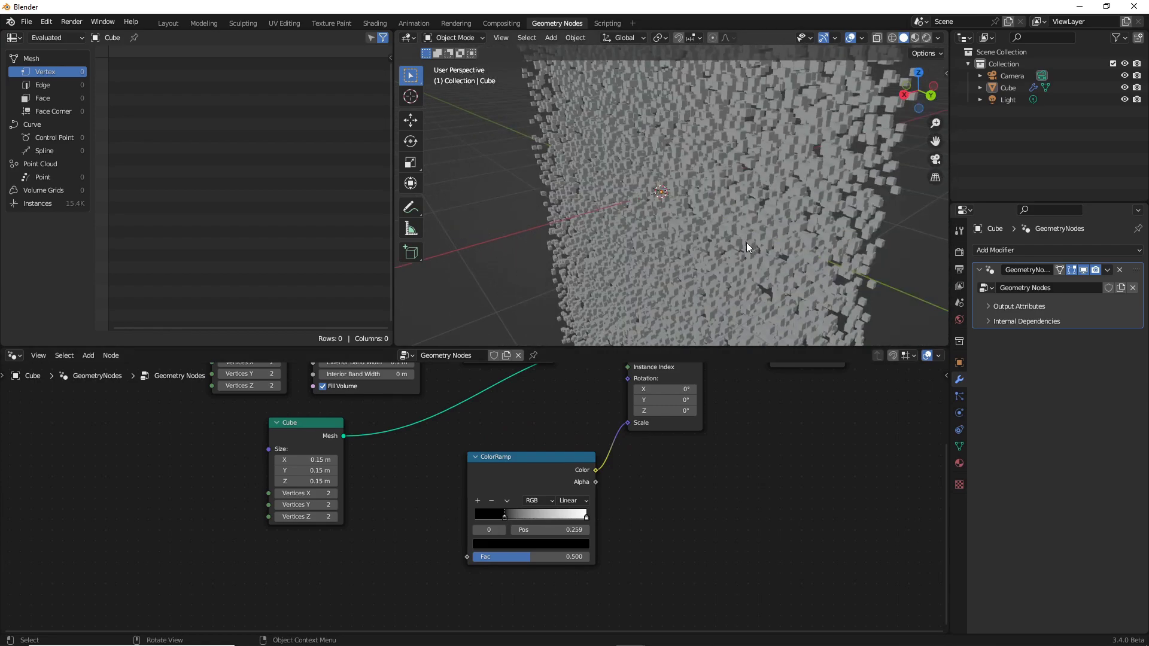
middle_click_drag(745, 242, 655, 238)
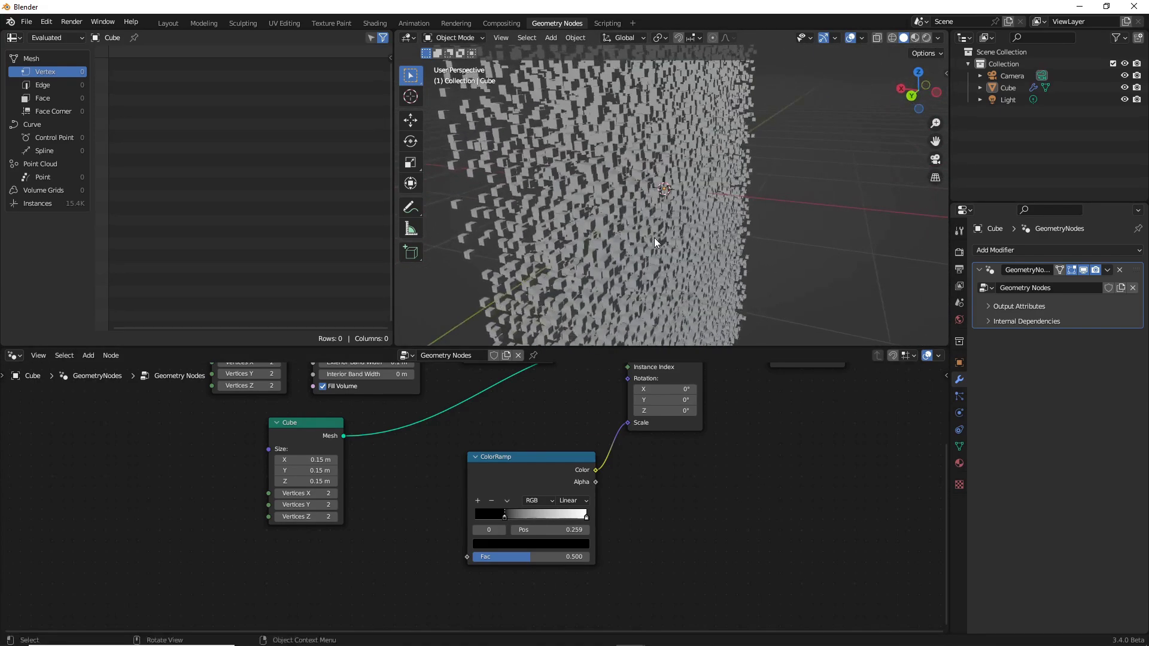
mouse_move(504, 517)
left_mouse_down()
mouse_move(540, 515)
mouse_move(523, 517)
left_mouse_up()
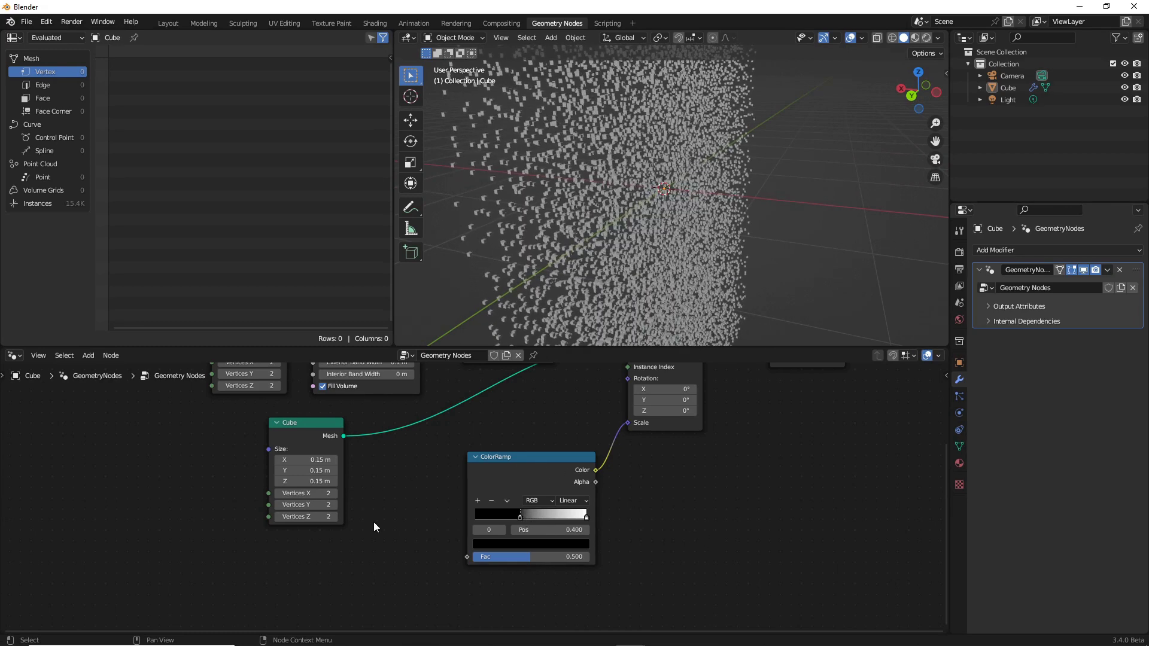
Add a Wave Texture node below the small Cube node and connect its Color output to the ColorRamp's Fac input.
key("shift+a")
left_click(333, 363)
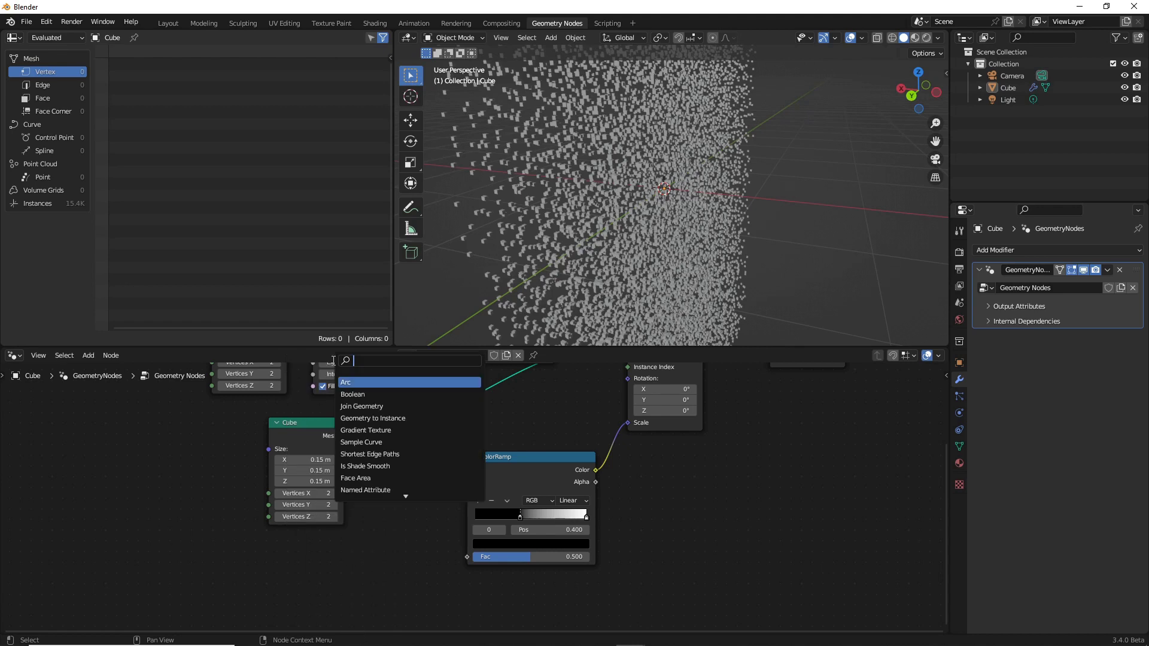
type("WAVE")
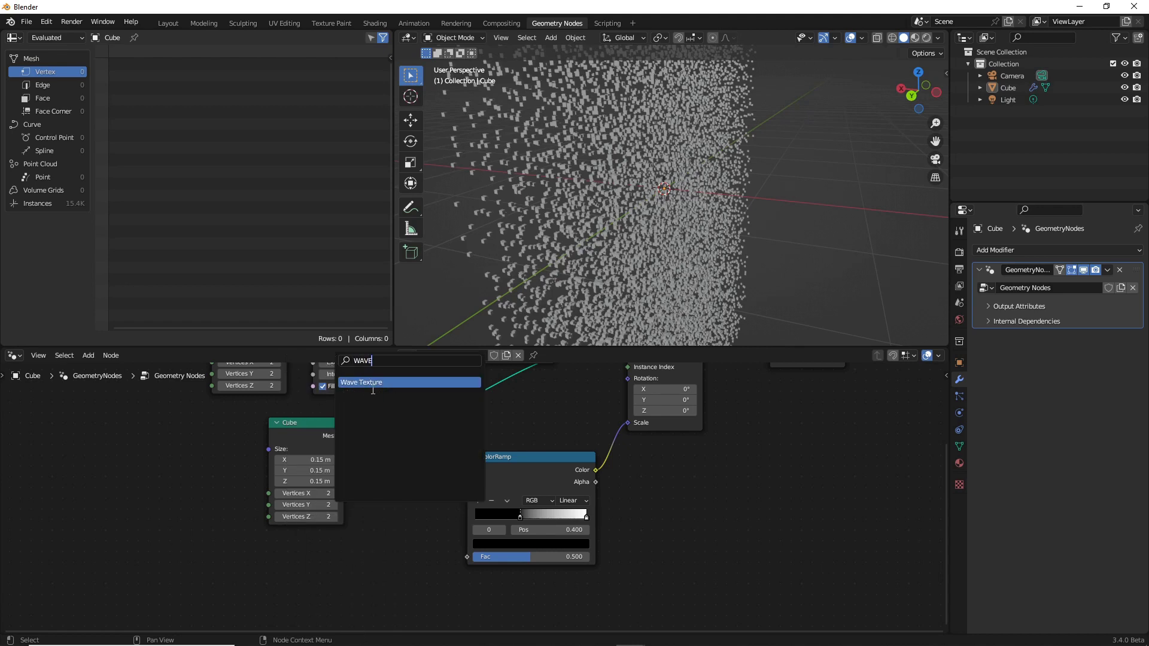
key("Return")
left_click(360, 557)
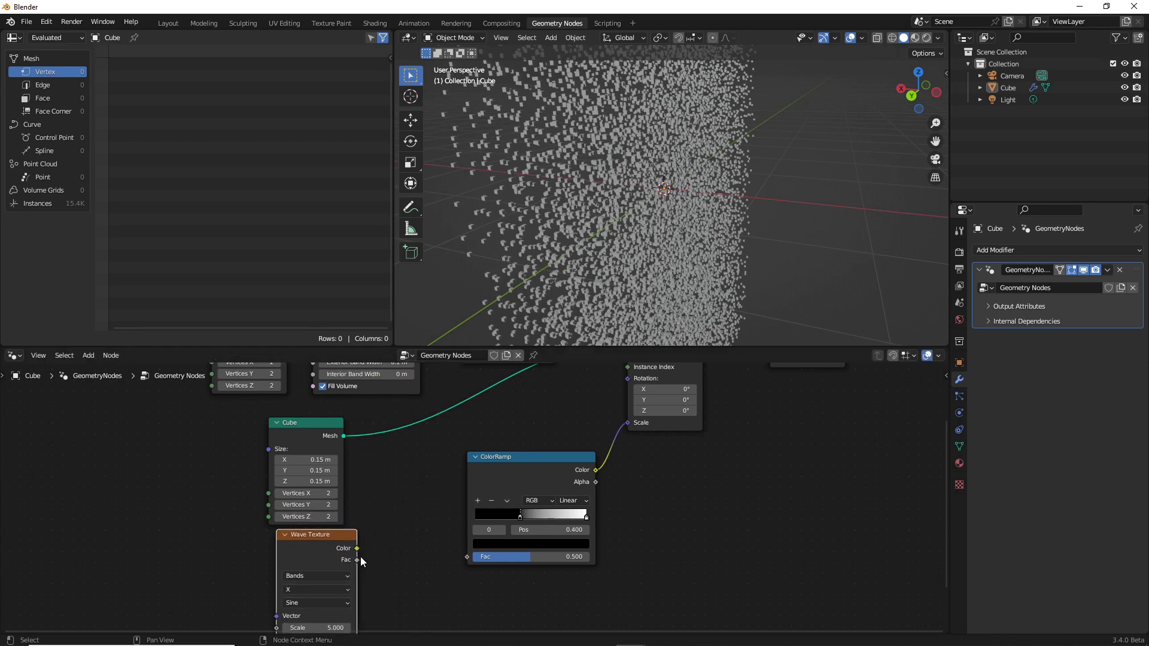
left_click_drag(357, 552, 467, 556)
Set the Wave Texture's wave type to Rings and its rings direction to Spherical.
scroll(442, 558, "down", 1)
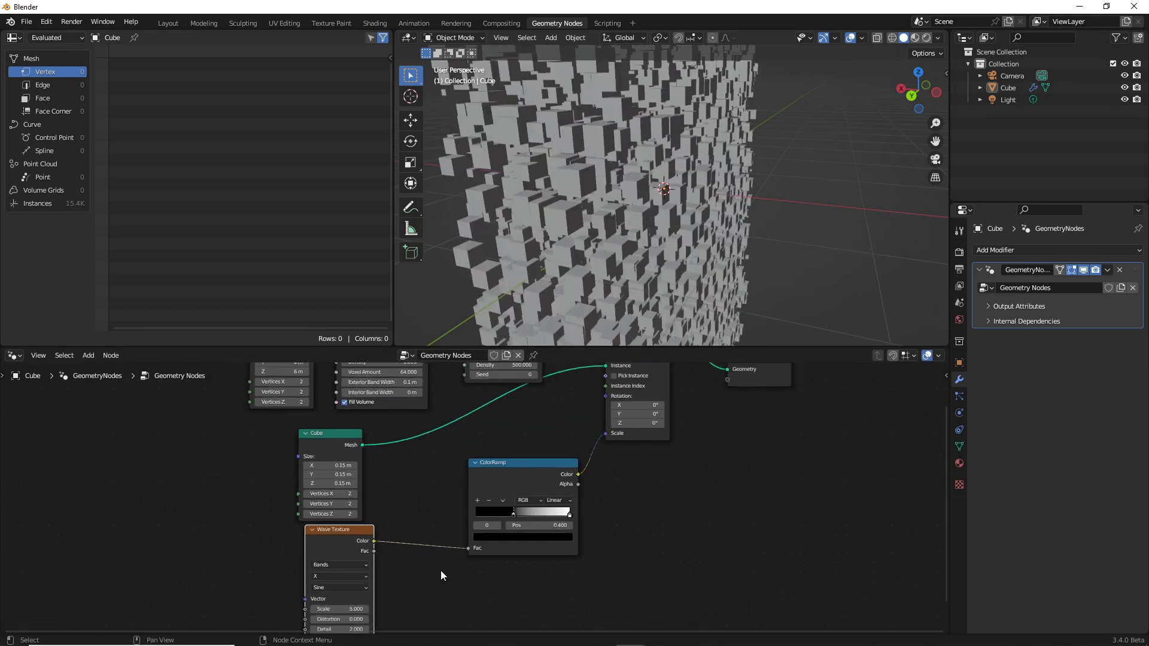
middle_click_drag(441, 569, 526, 485)
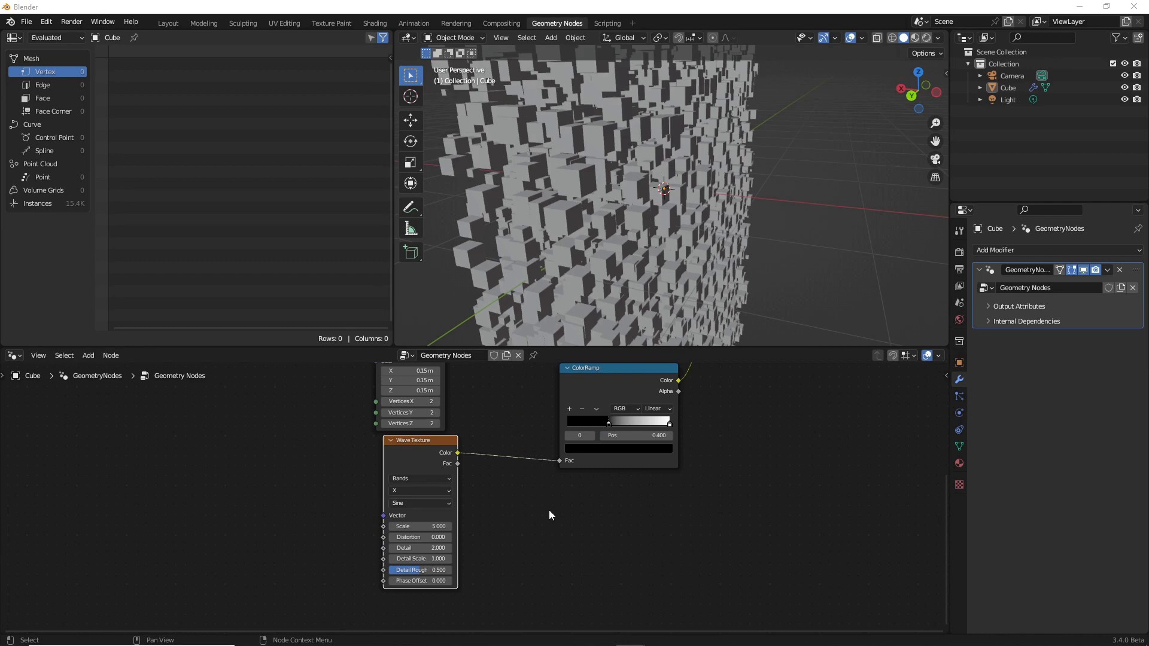
middle_click_drag(573, 235, 692, 243)
scroll(511, 530, "up", 2)
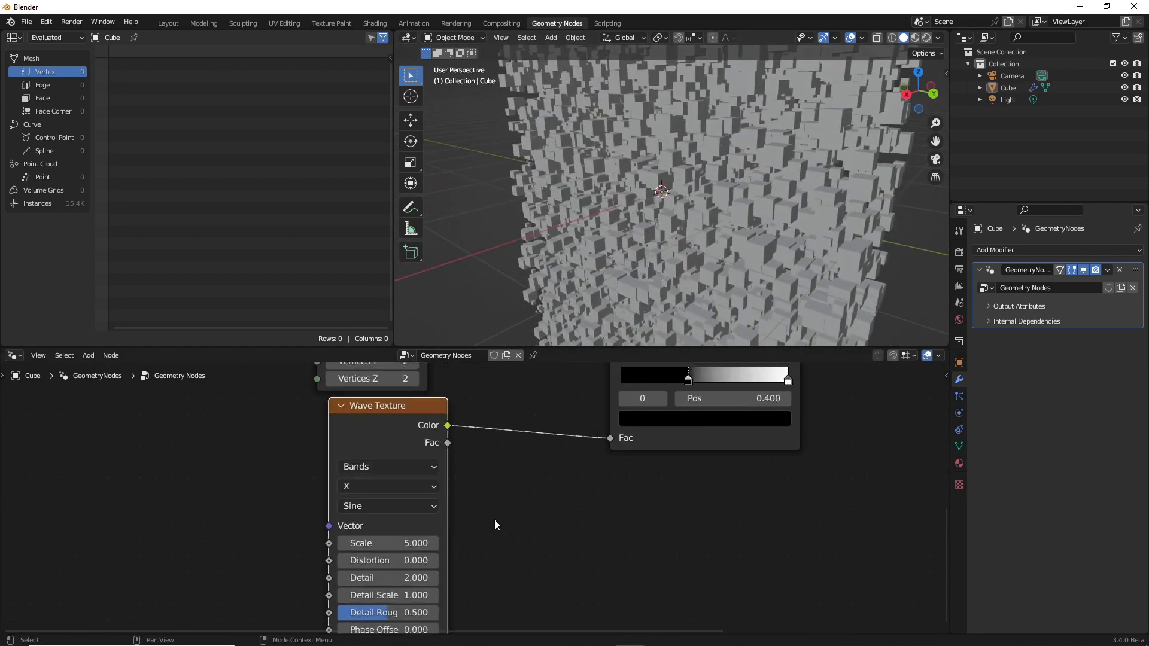
left_click(371, 471)
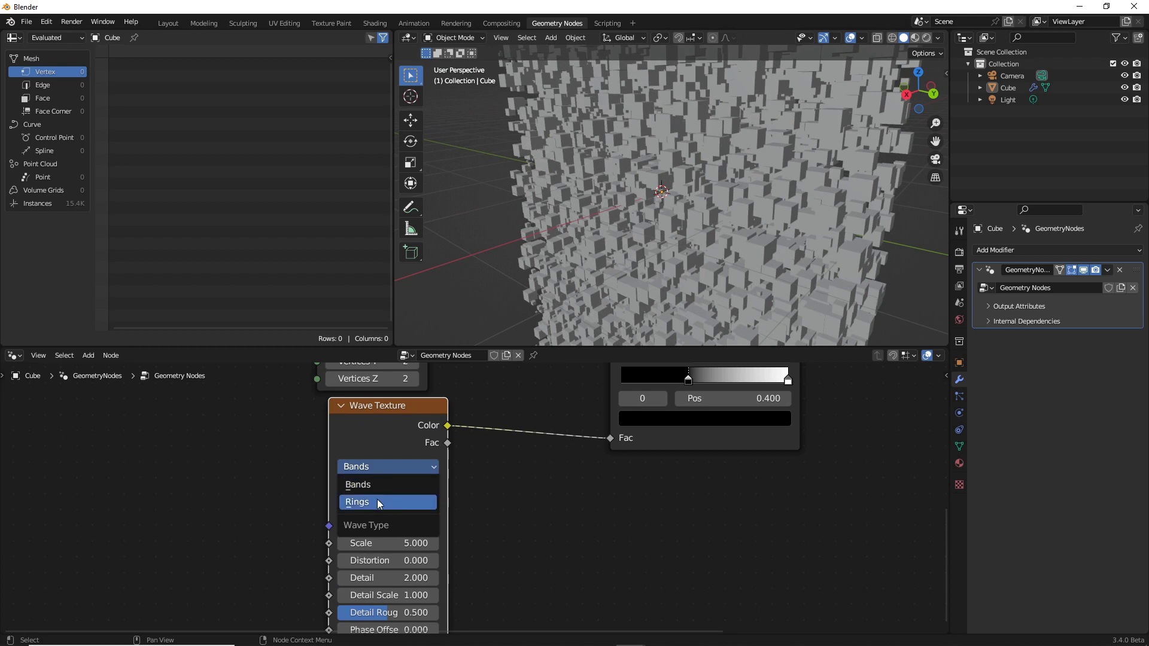
left_click(377, 499)
left_click(377, 487)
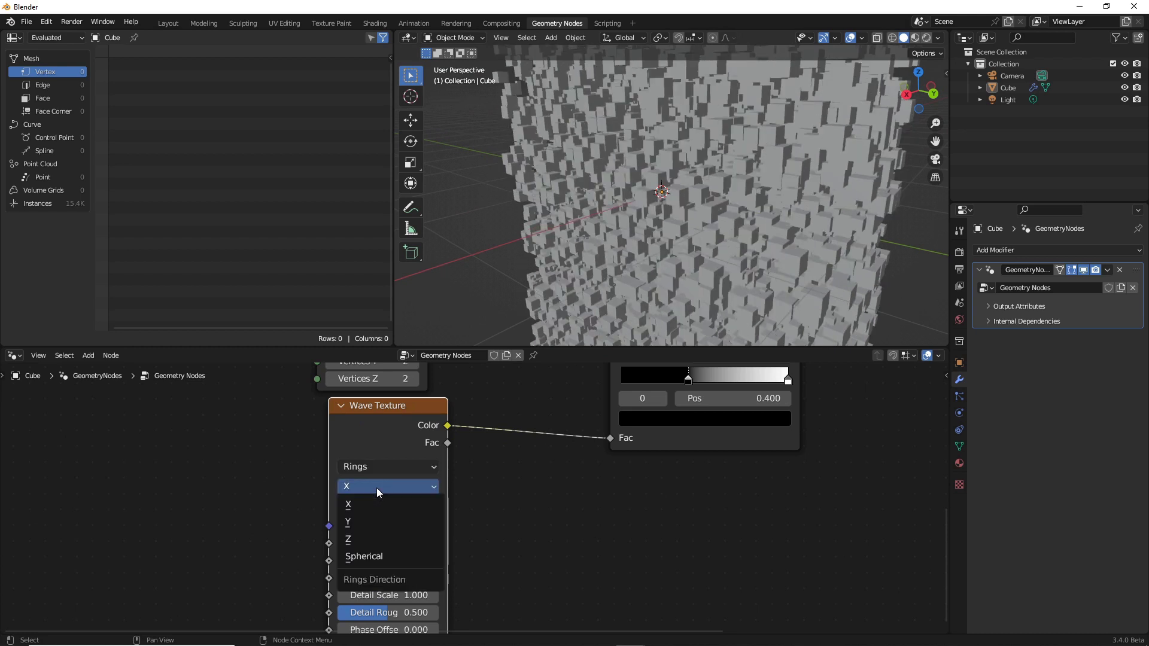
left_click(389, 551)
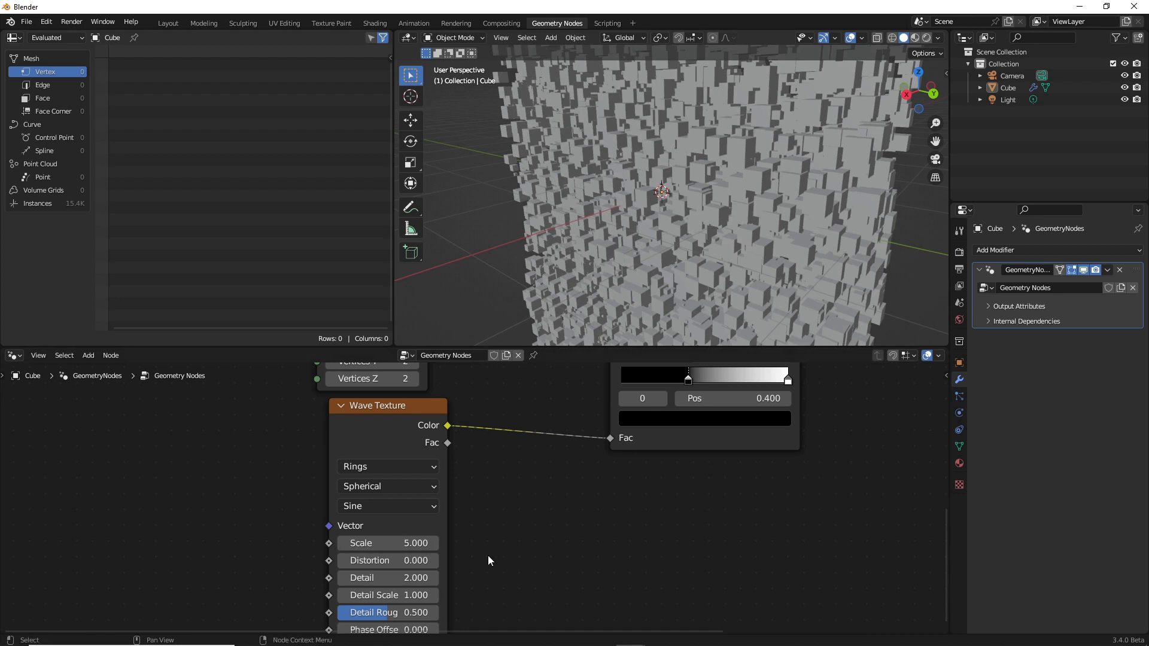
Shift the ColorRamp's black stop to position 0.573.
middle_click_drag(598, 506, 458, 551)
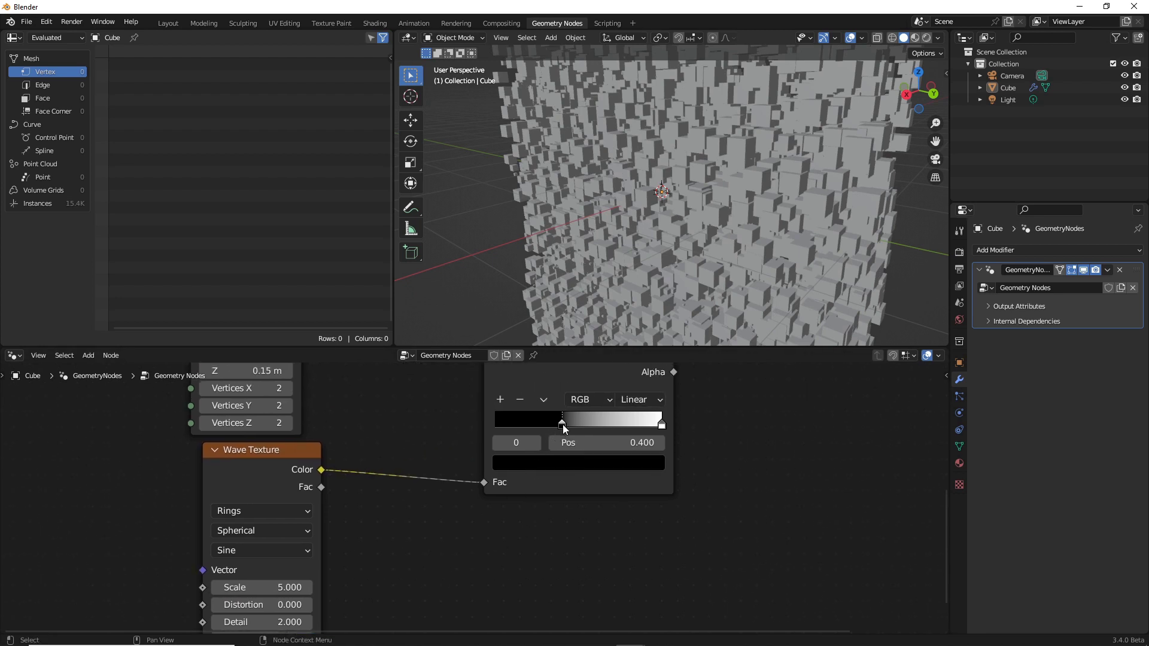
left_click_drag(562, 425, 592, 431)
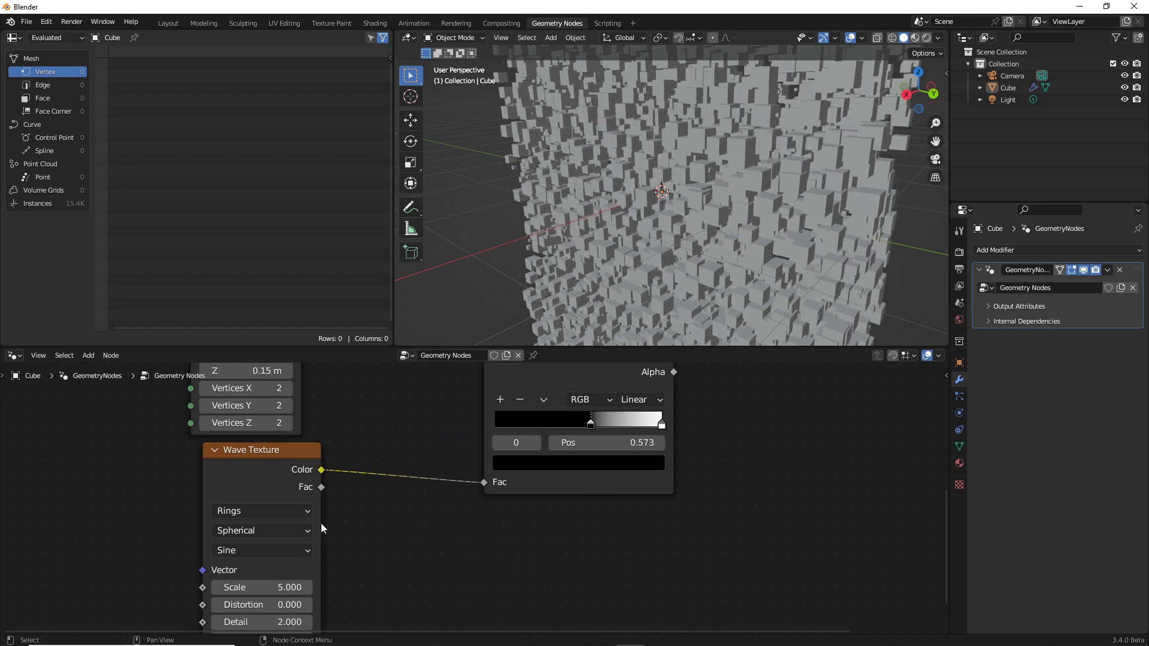
Insert a keyframe on the Wave Texture node's Scale value.
scroll(443, 544, "left", 5)
scroll(443, 544, "down", 2)
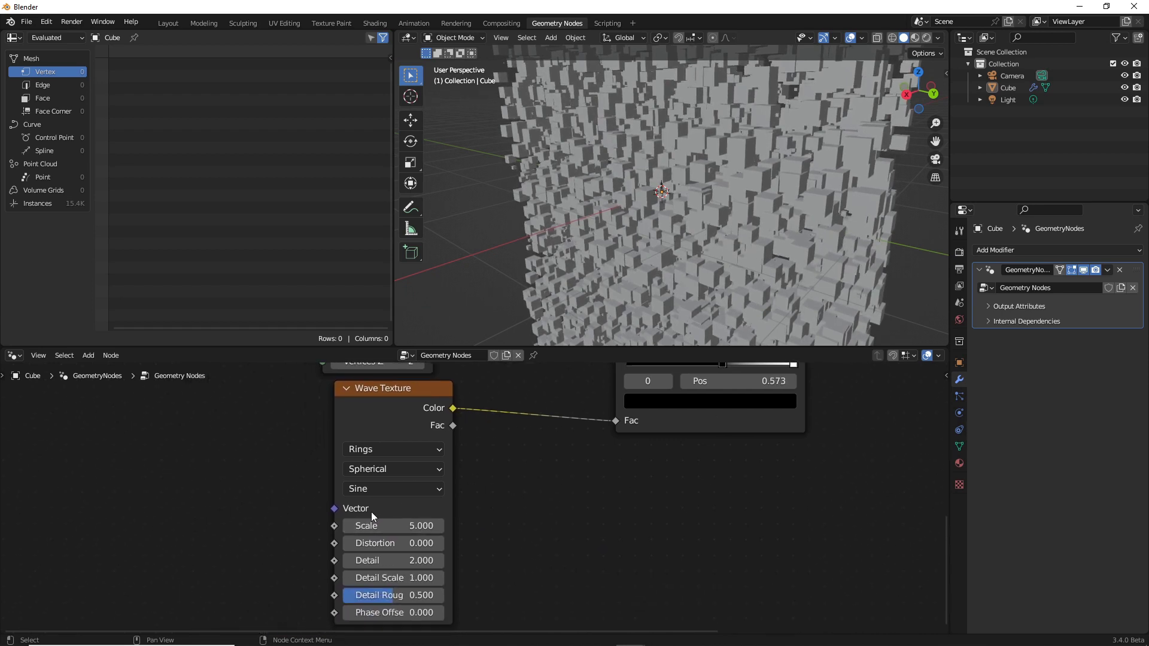
right_click(356, 526)
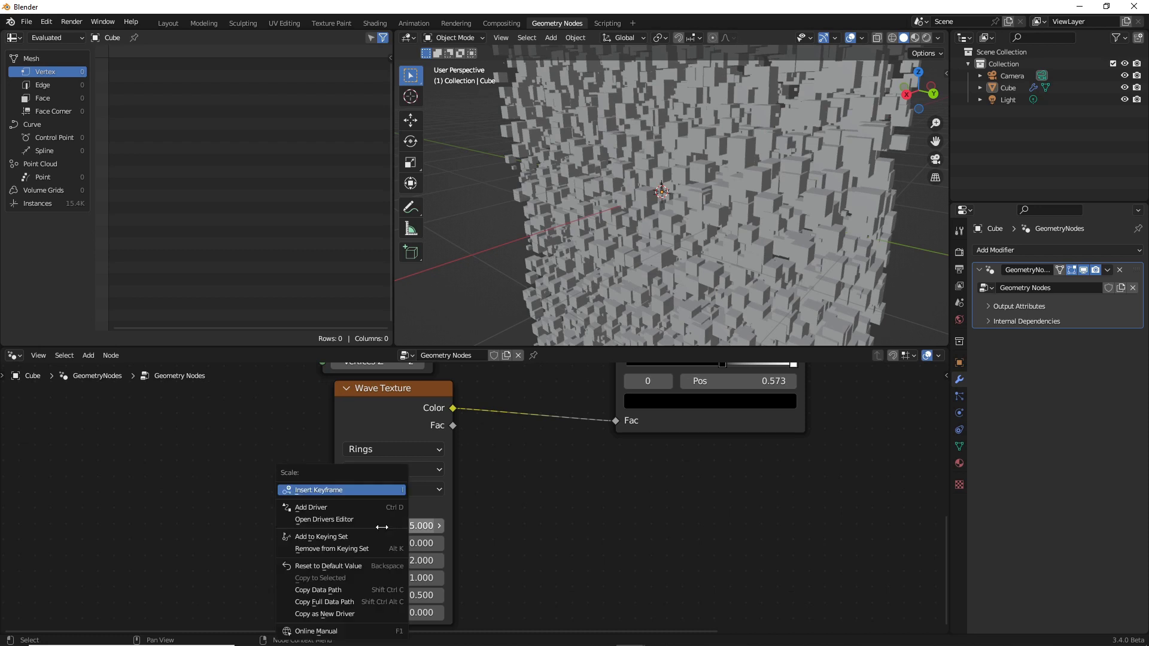
left_click(338, 491)
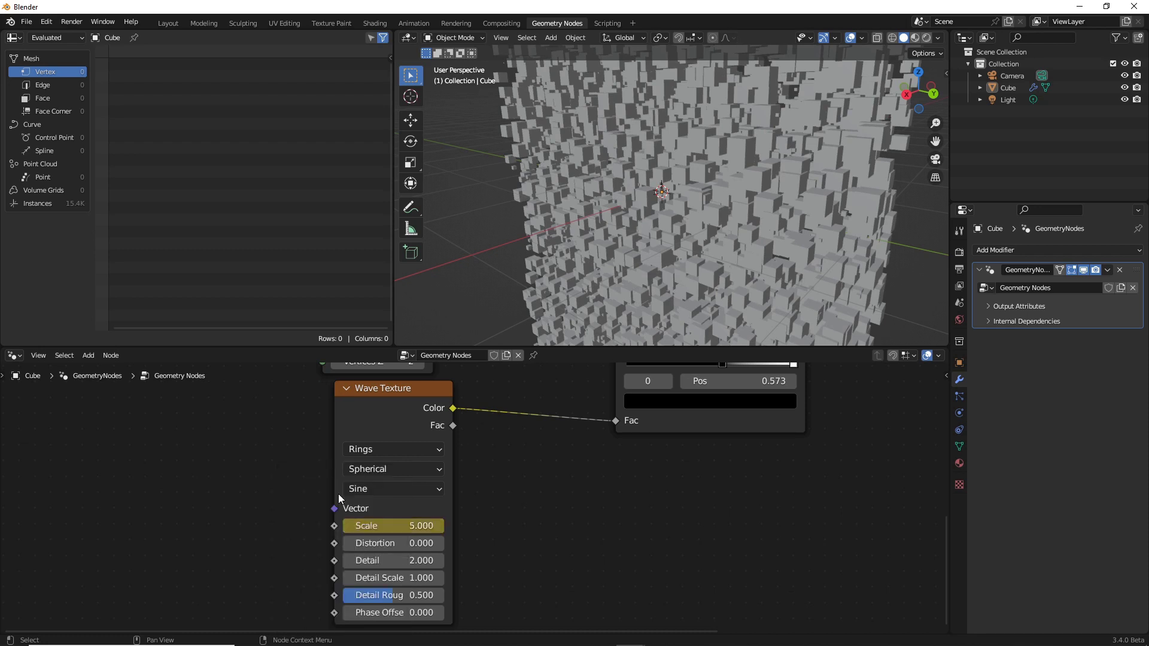
Replace the Spreadsheet with a widened Graph Editor and select the cube and Wave Texture node to display the Scale F-curve.
left_click(13, 38)
left_click(13, 37)
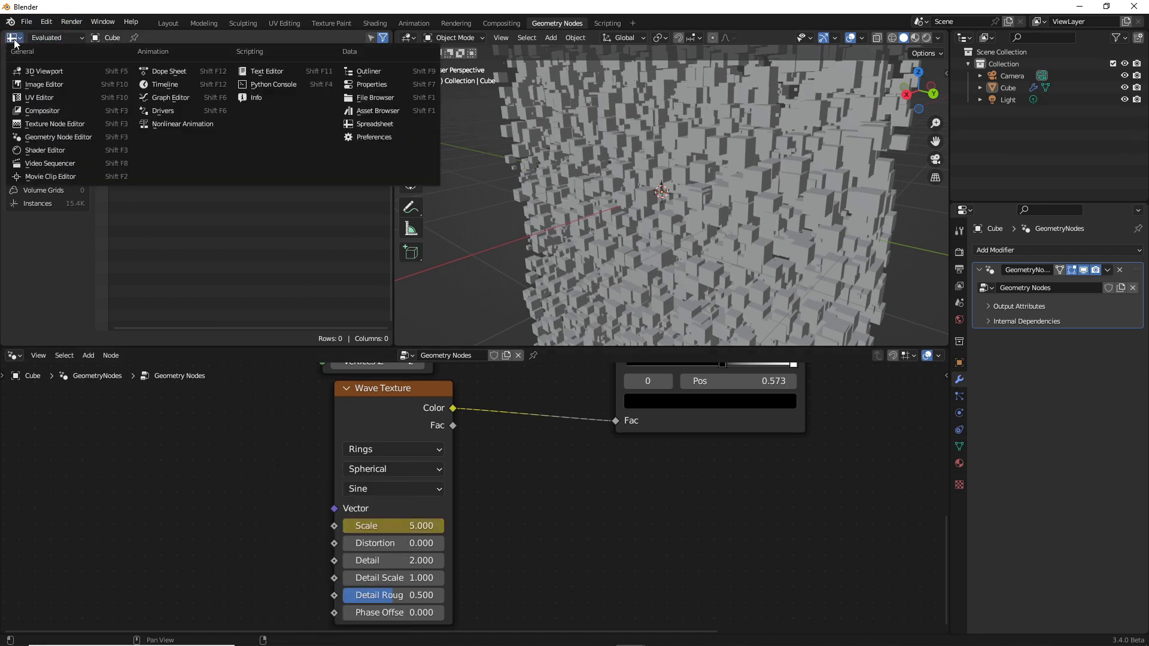
left_click(158, 99)
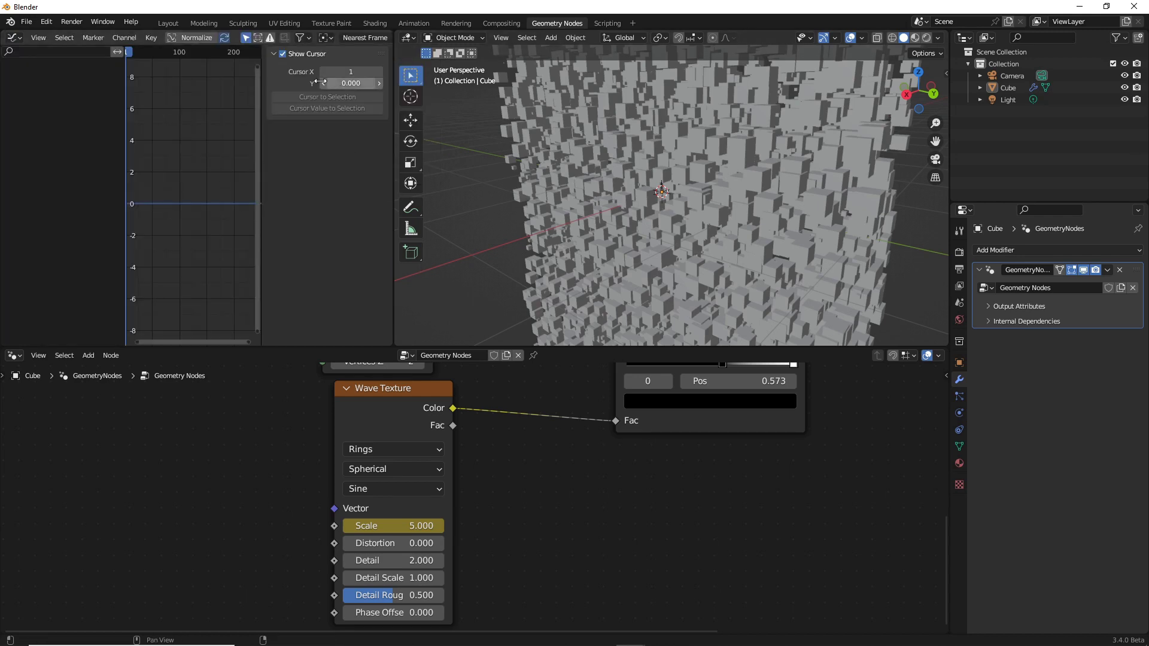
left_click(735, 333)
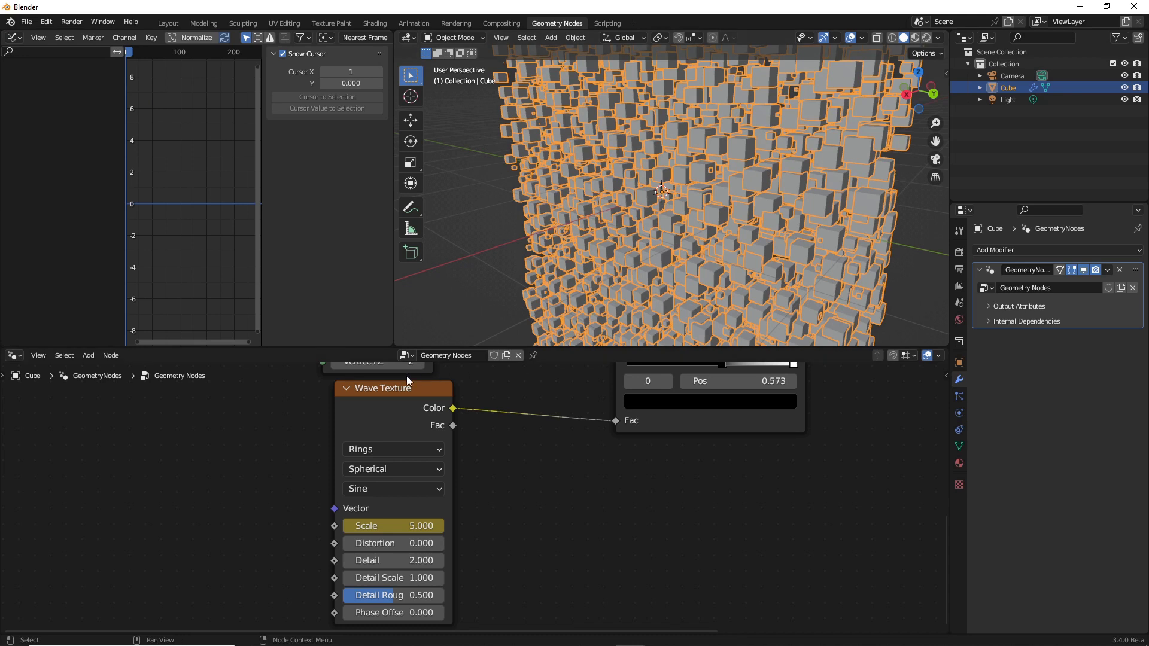
left_click(396, 387)
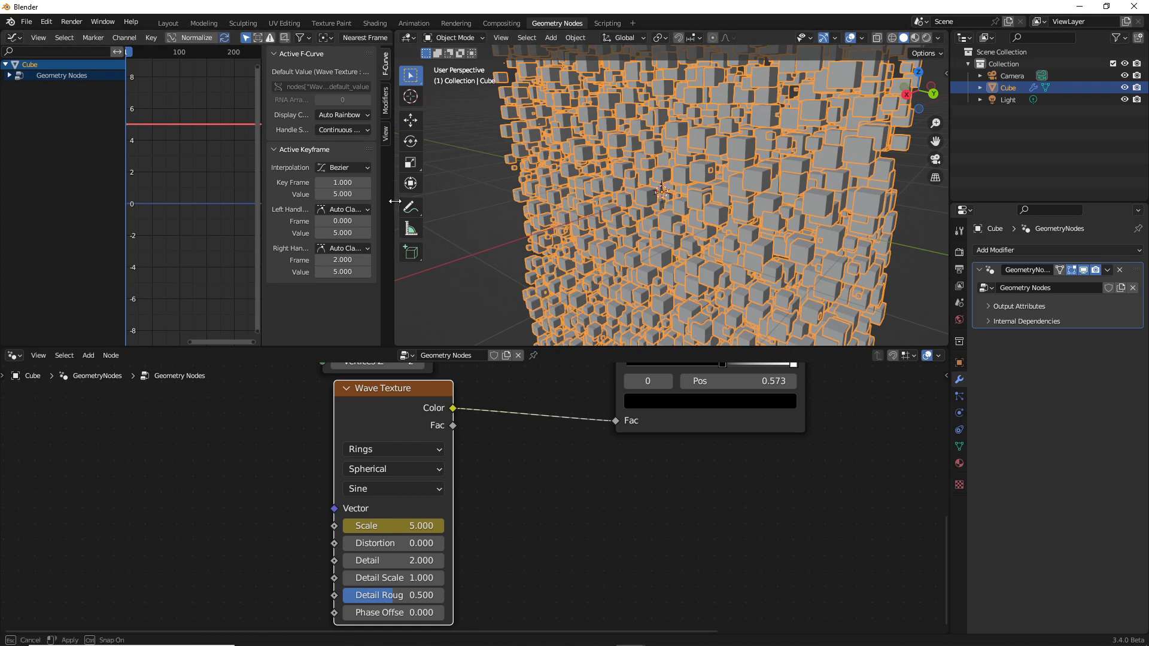
left_click_drag(395, 201, 529, 201)
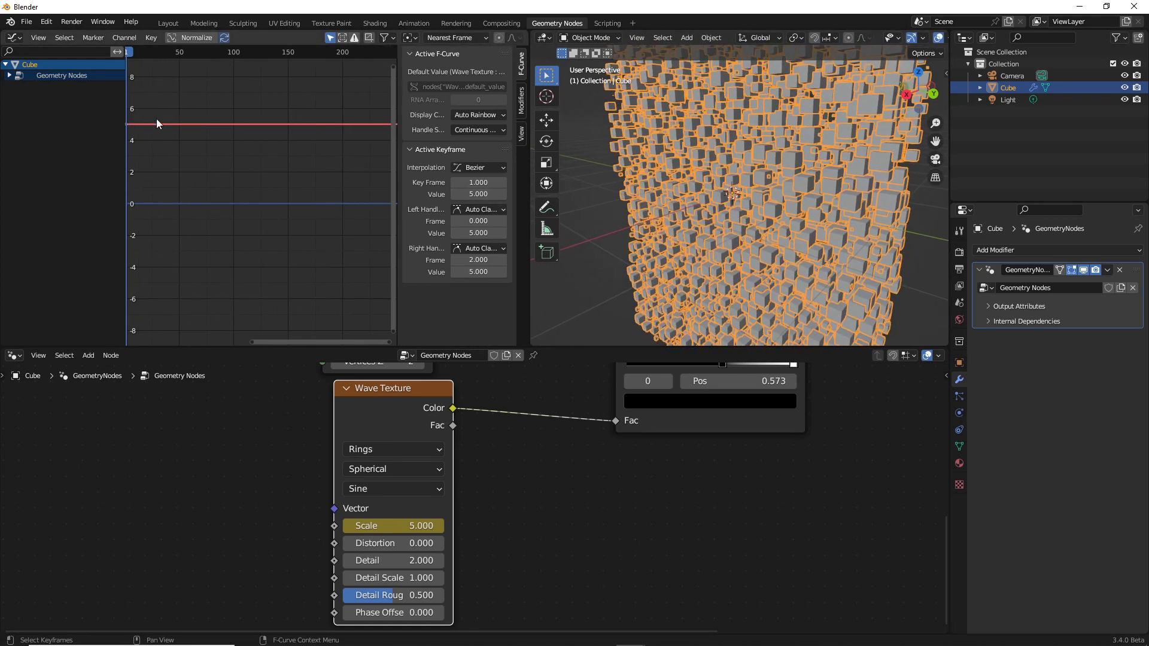
Add a Built-In Function modifier to the Wave Texture's Scale F-curve.
left_click(521, 100)
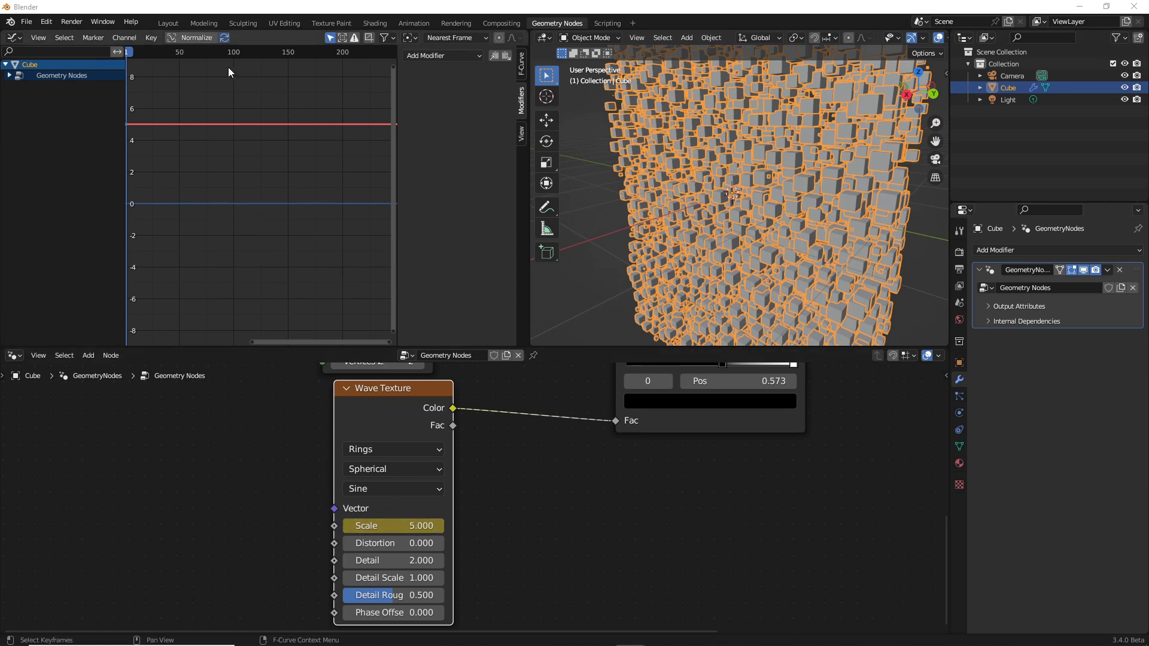
left_click(469, 55)
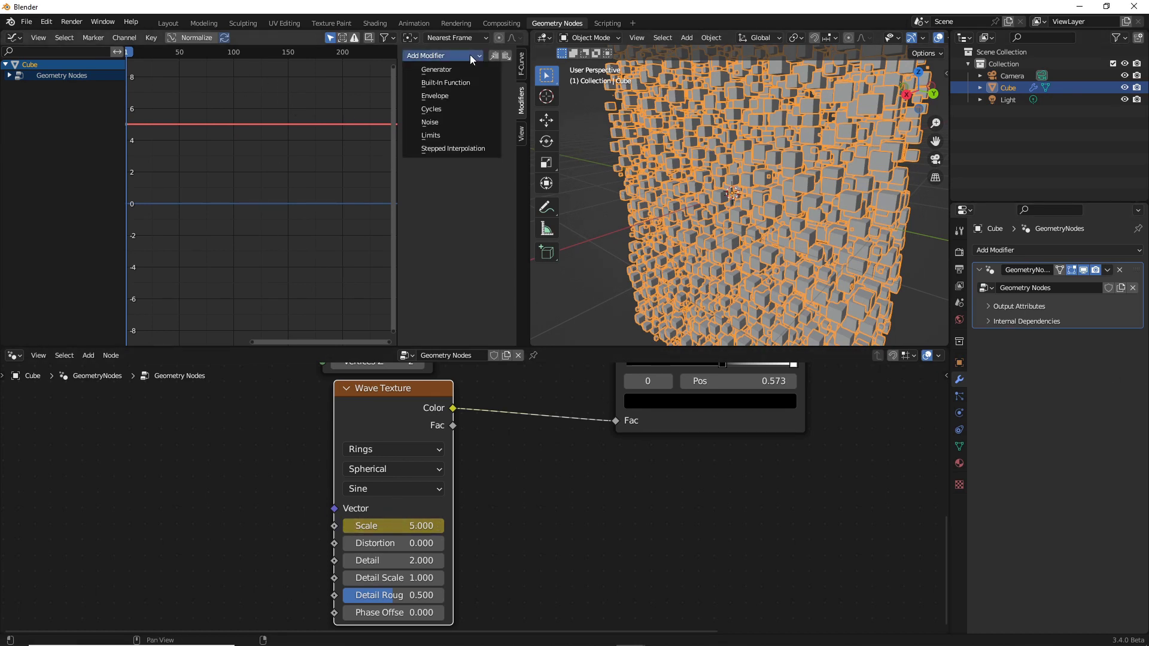
left_click(447, 85)
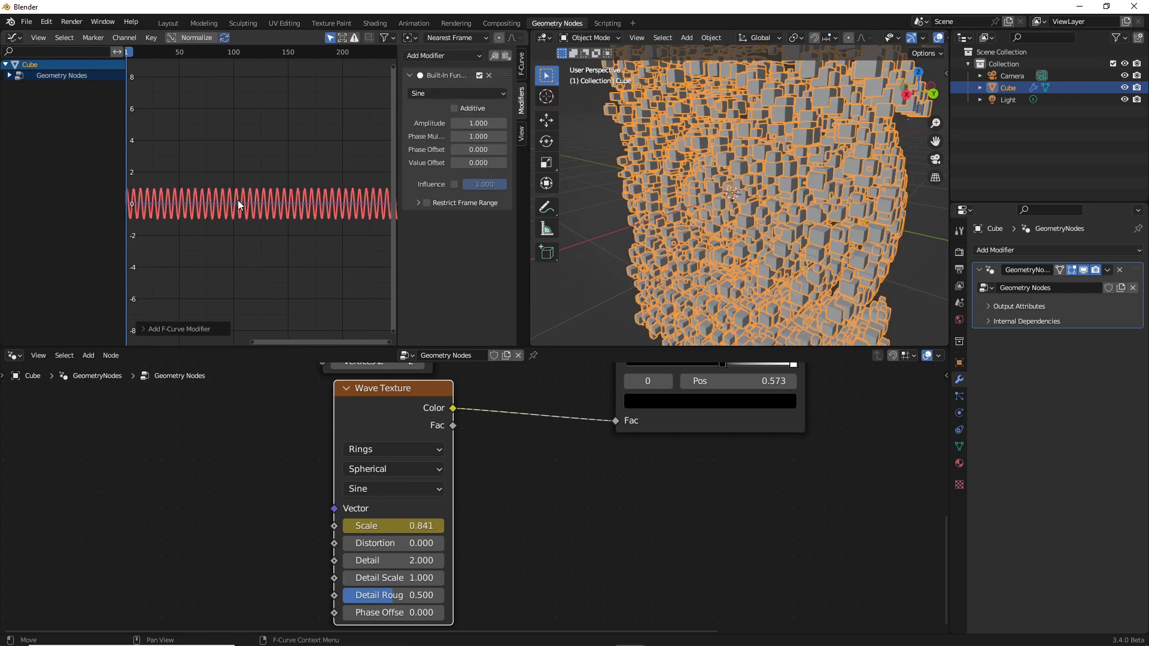
middle_click_drag(731, 243, 806, 219)
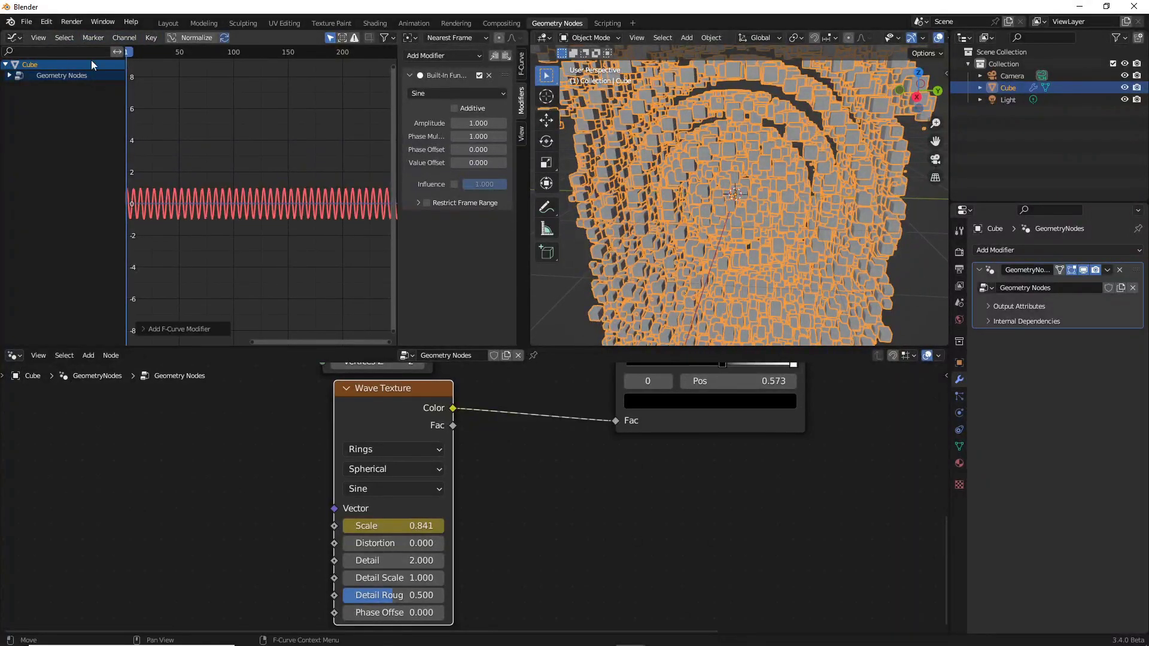
Scrub the current frame to 0 in the Graph Editor.
left_click(130, 53)
left_click_drag(140, 55, 178, 103)
scroll(162, 102, "down", 3)
left_click_drag(171, 52, 167, 56)
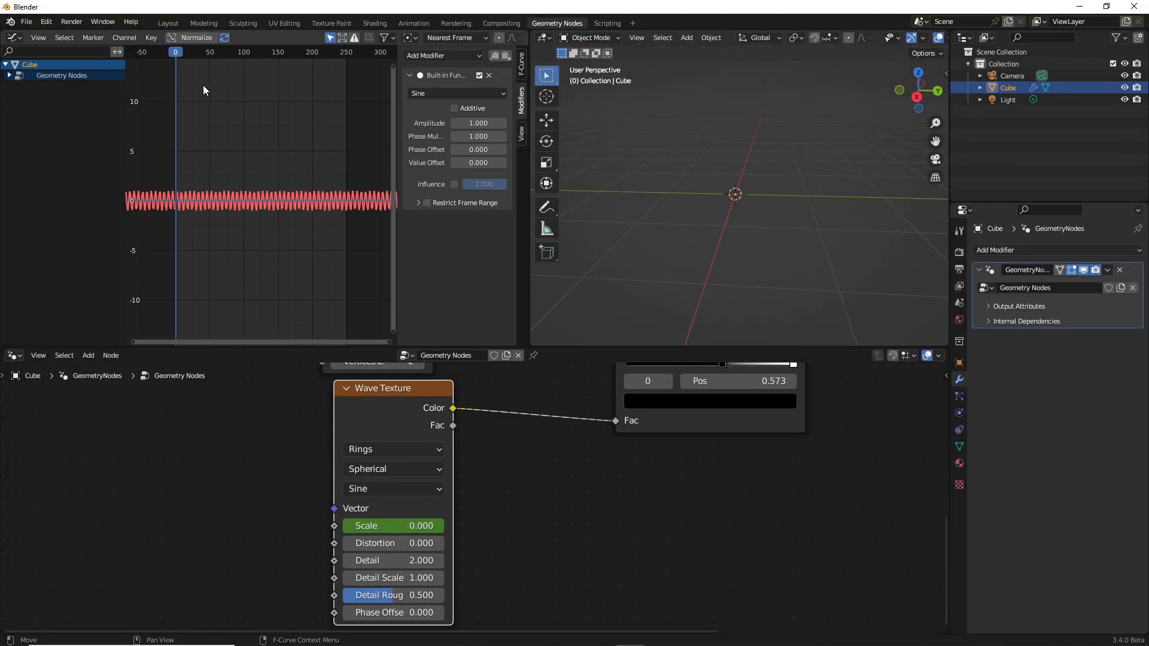
Set the Scale curve's sine function to an amplitude of 0.5 and a phase multiplier of 0.025.
left_click(467, 122)
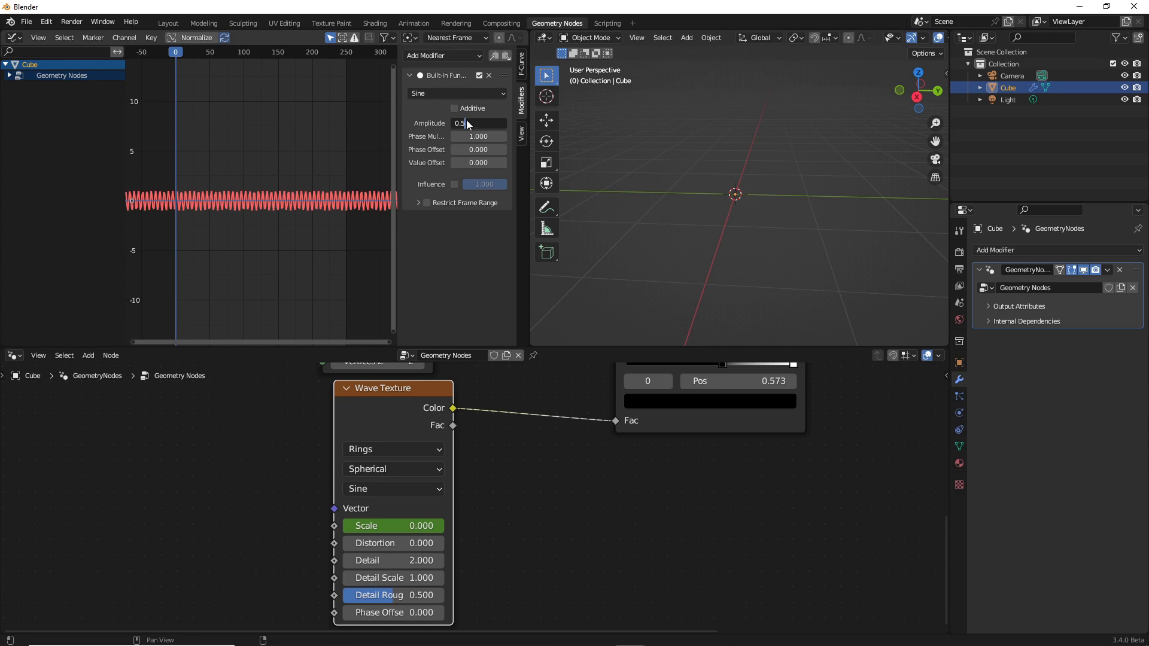
key("Return")
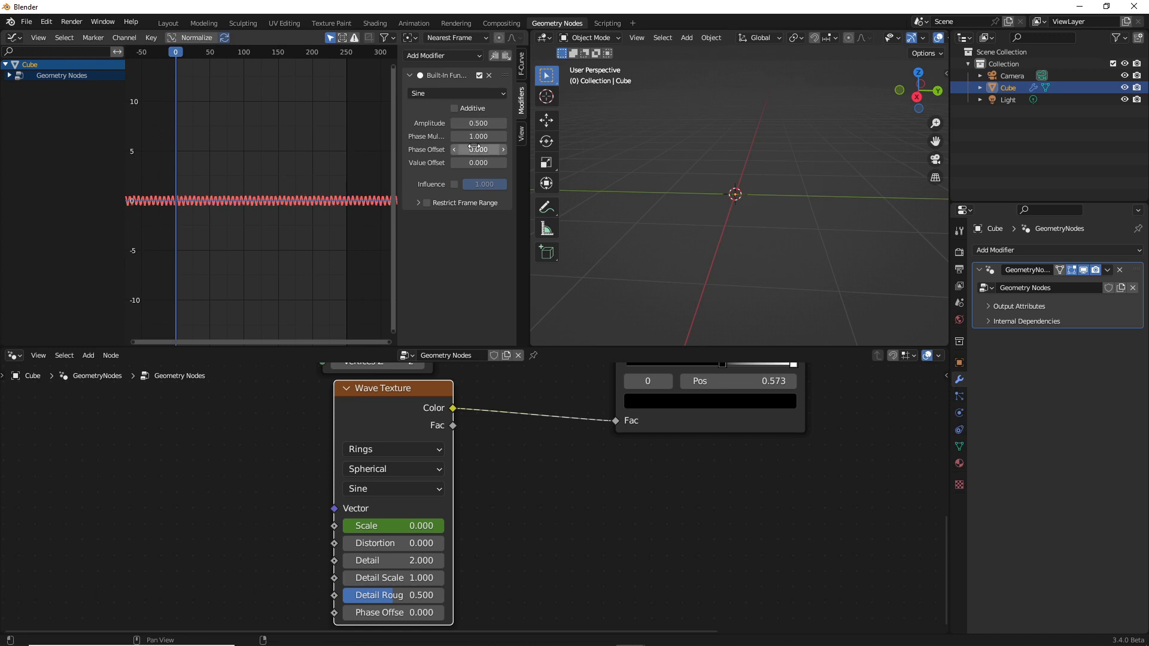
left_click(475, 149)
left_click(475, 136)
type("0.025")
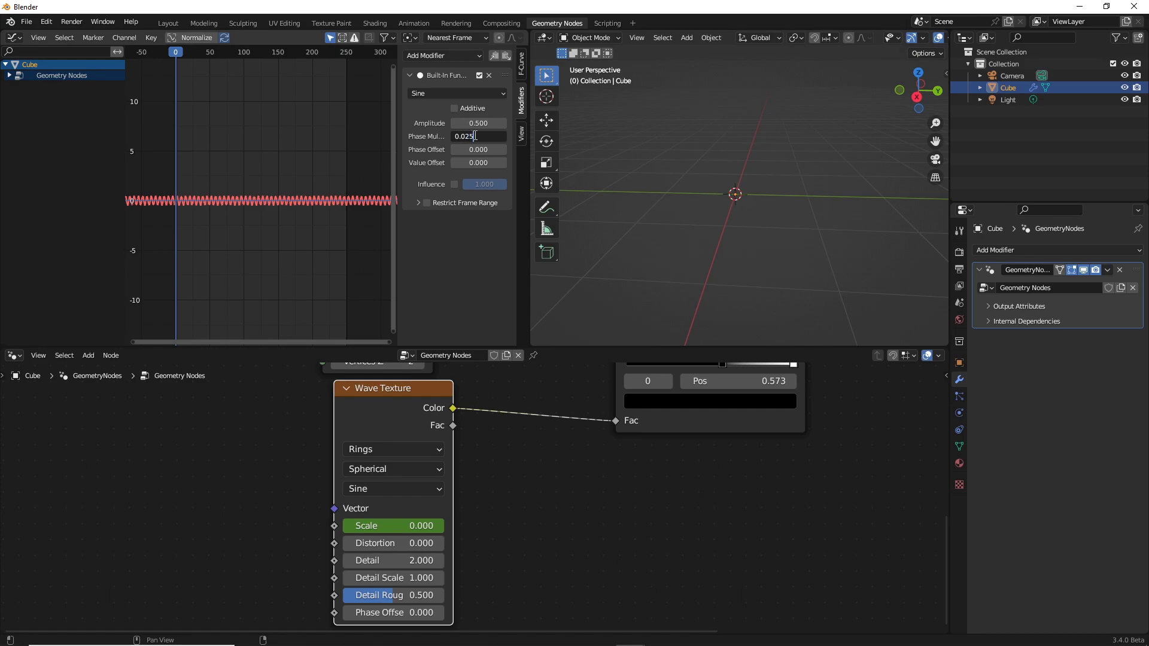
key("Return")
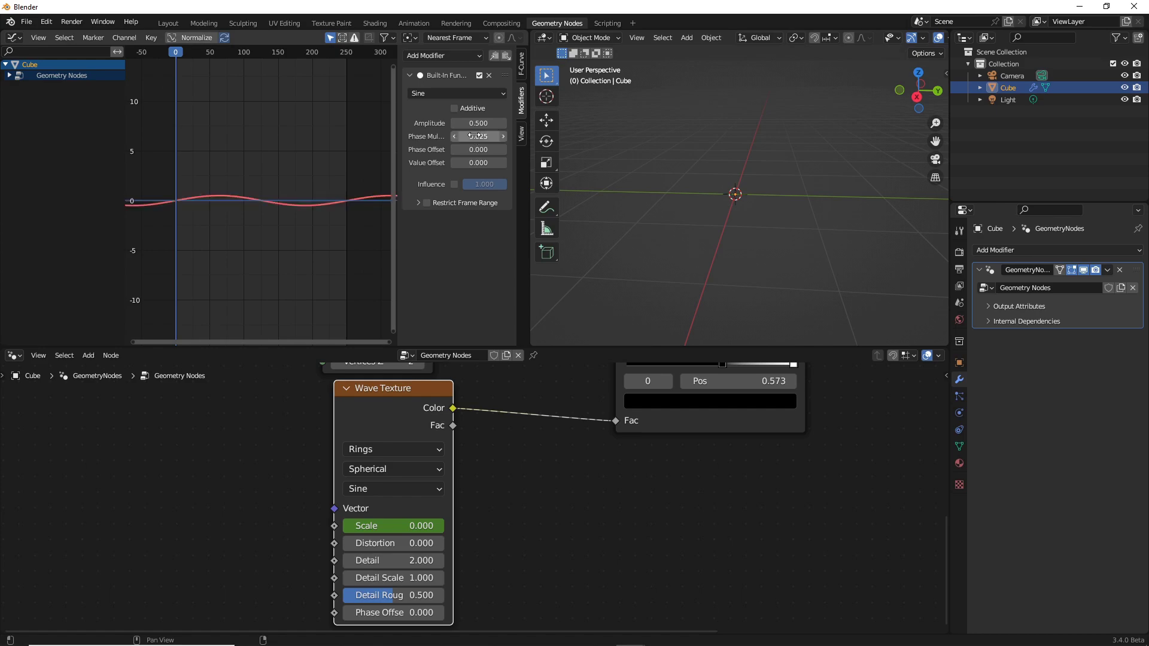
mouse_move(180, 54)
left_mouse_down()
mouse_move(209, 55)
mouse_move(176, 55)
left_mouse_up()
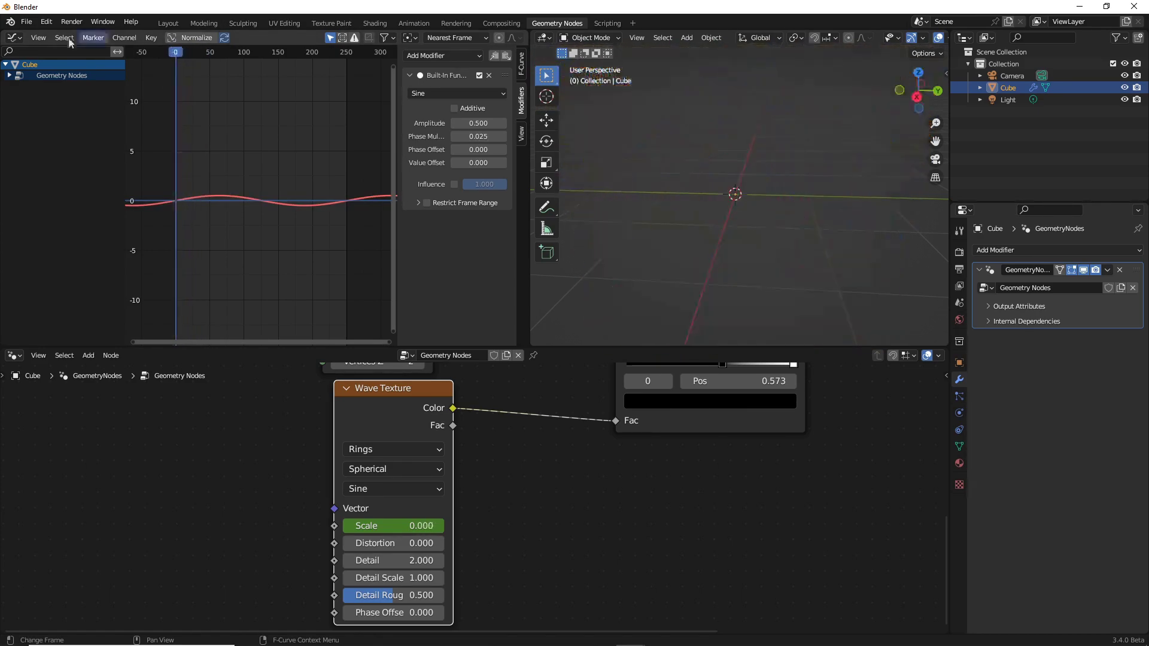
Switch the Graph Editor to a Timeline and play the animation to examine the pulsing cube rings.
left_click(14, 38)
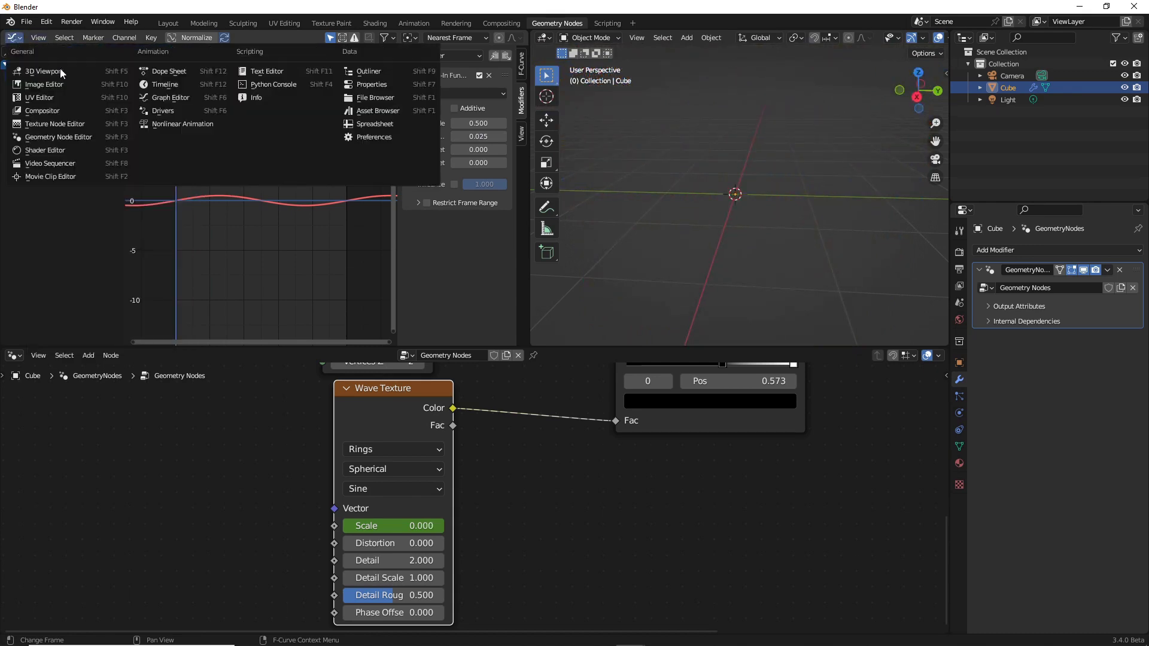
left_click(163, 84)
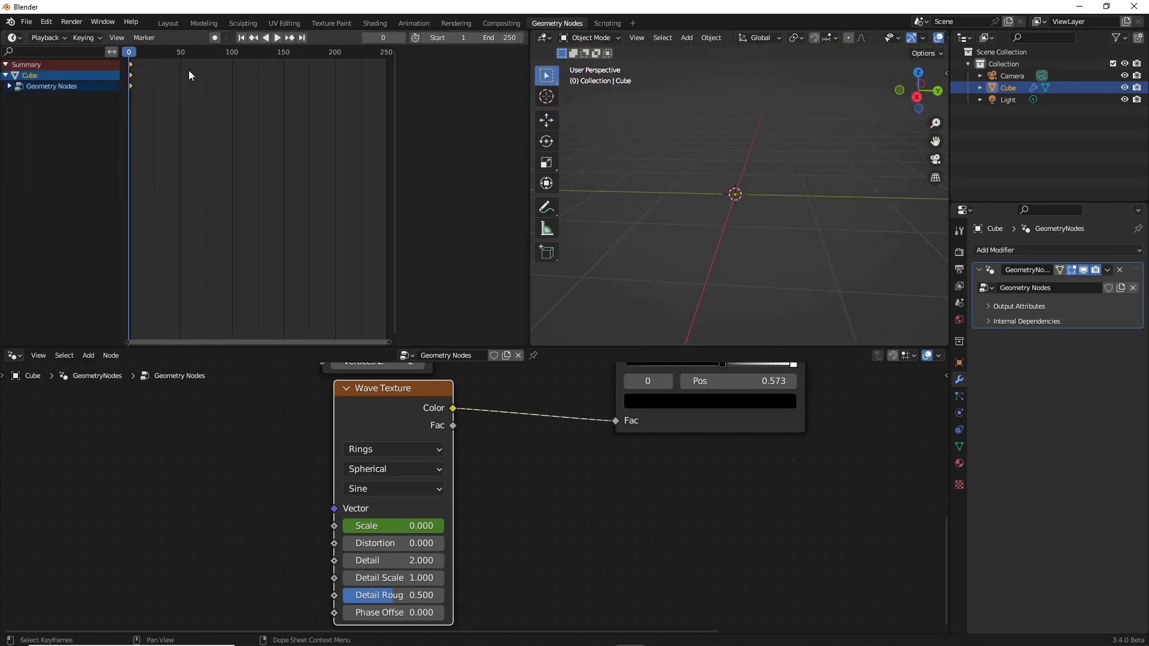
left_click(279, 38)
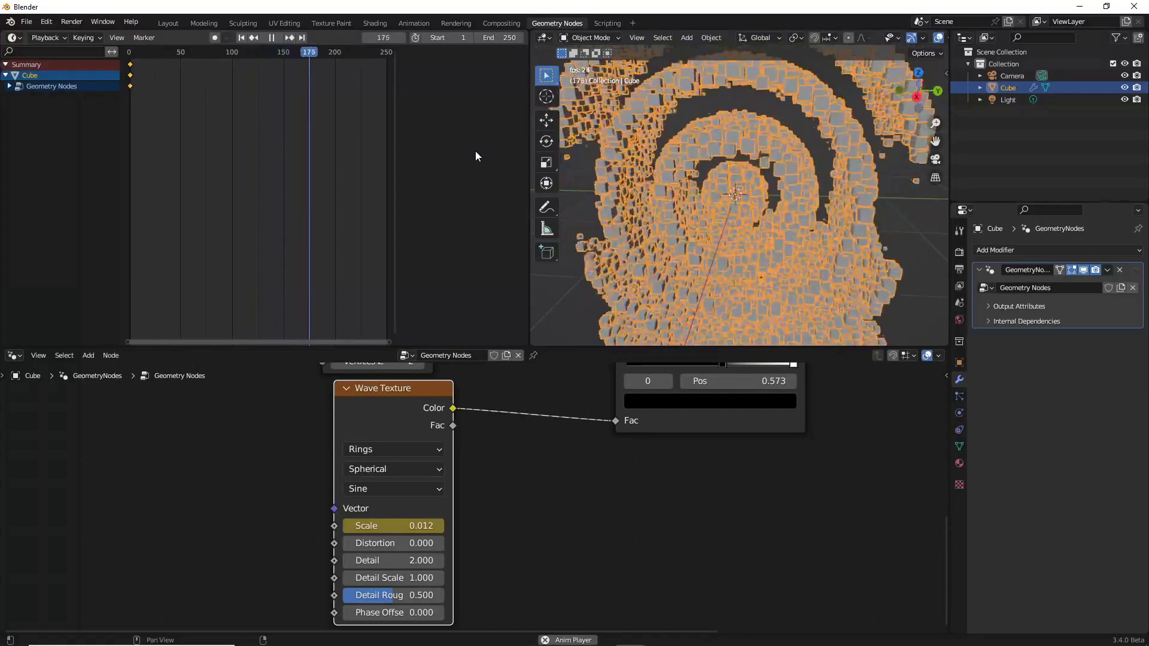
middle_click_drag(712, 202, 661, 195)
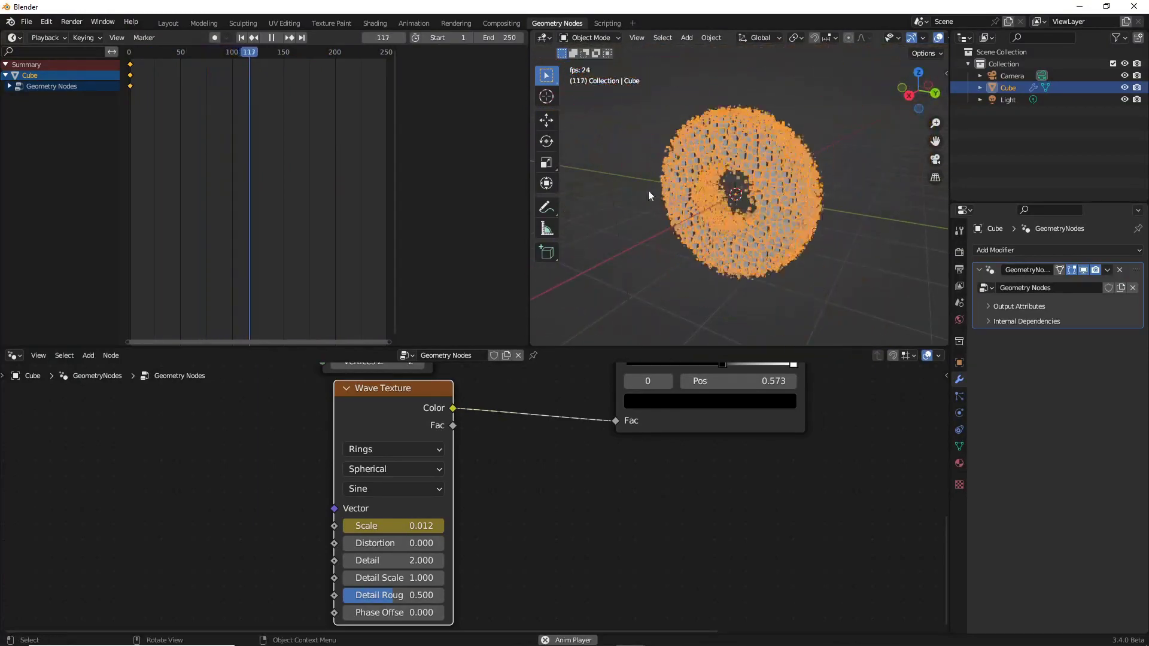
key("space")
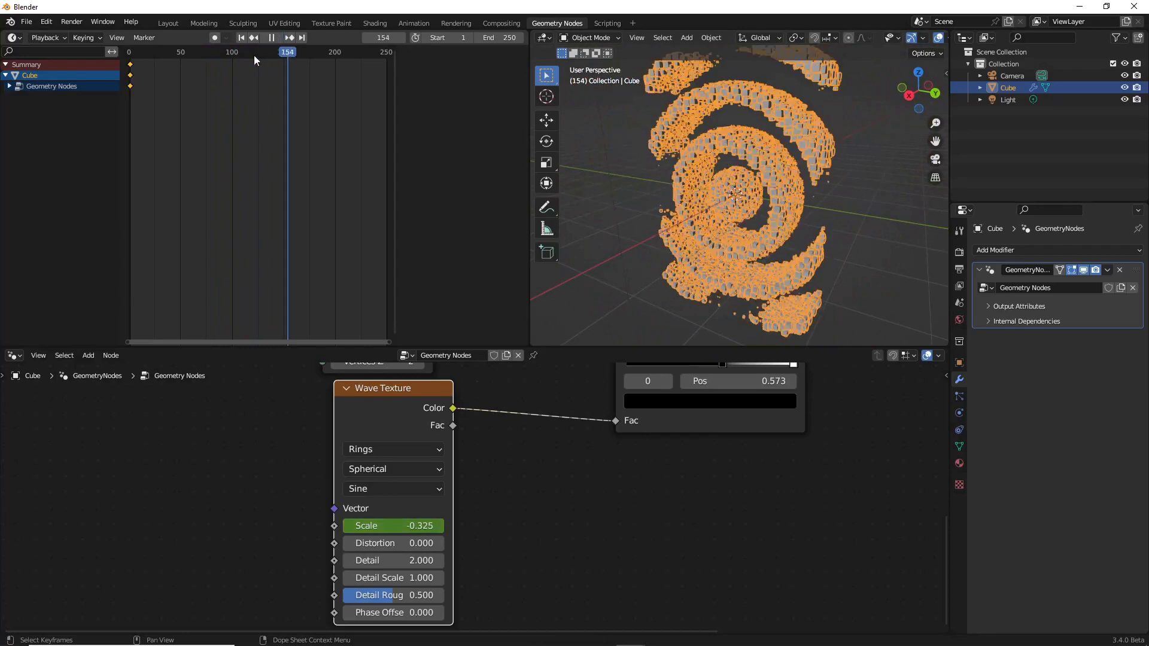
key("Escape")
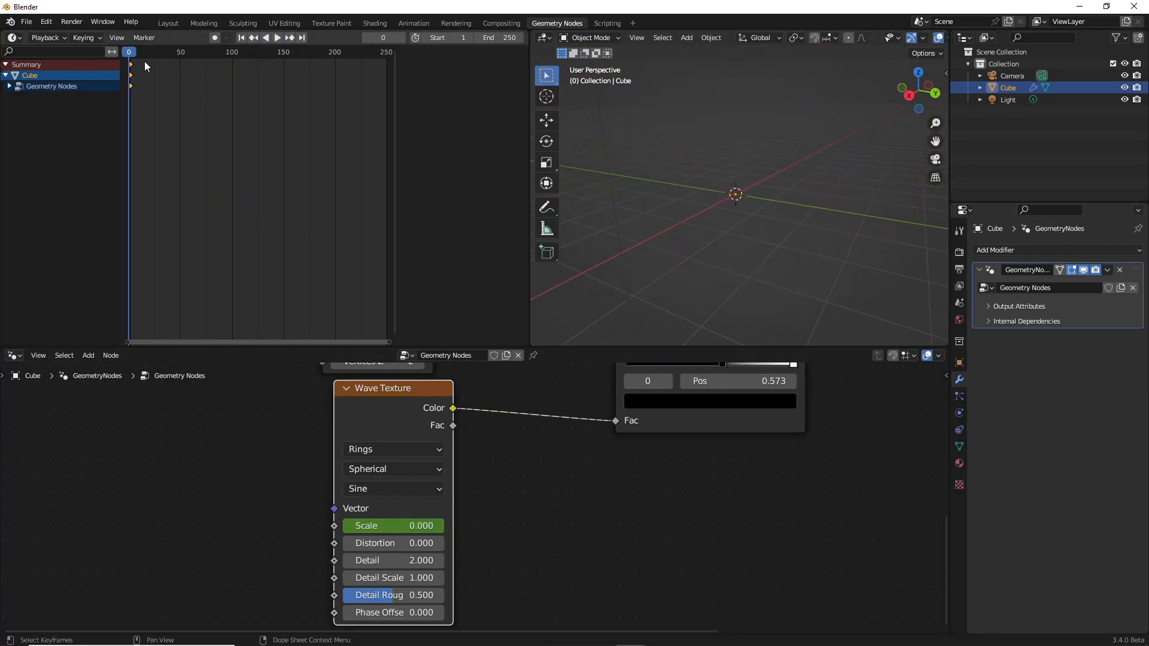
Go to frame 16, bring back the Graph Editor and insert a keyframe on the Wave Texture's Distortion.
mouse_move(145, 53)
left_mouse_down()
mouse_move(133, 51)
mouse_move(145, 51)
left_mouse_up()
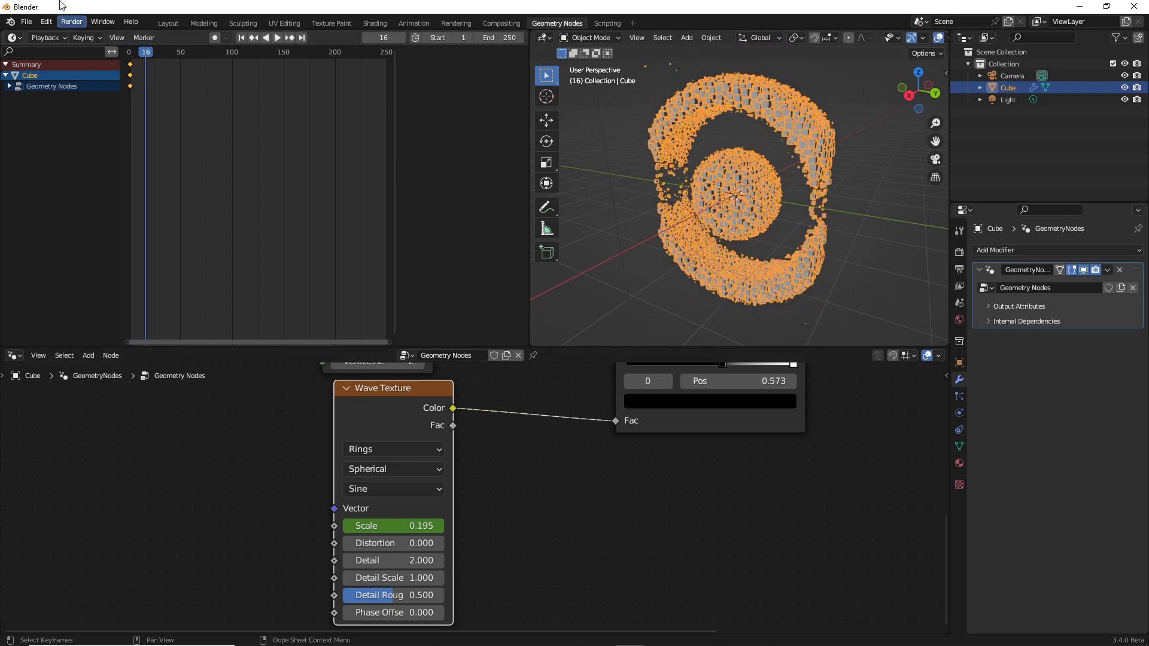
left_click(11, 40)
left_click(169, 95)
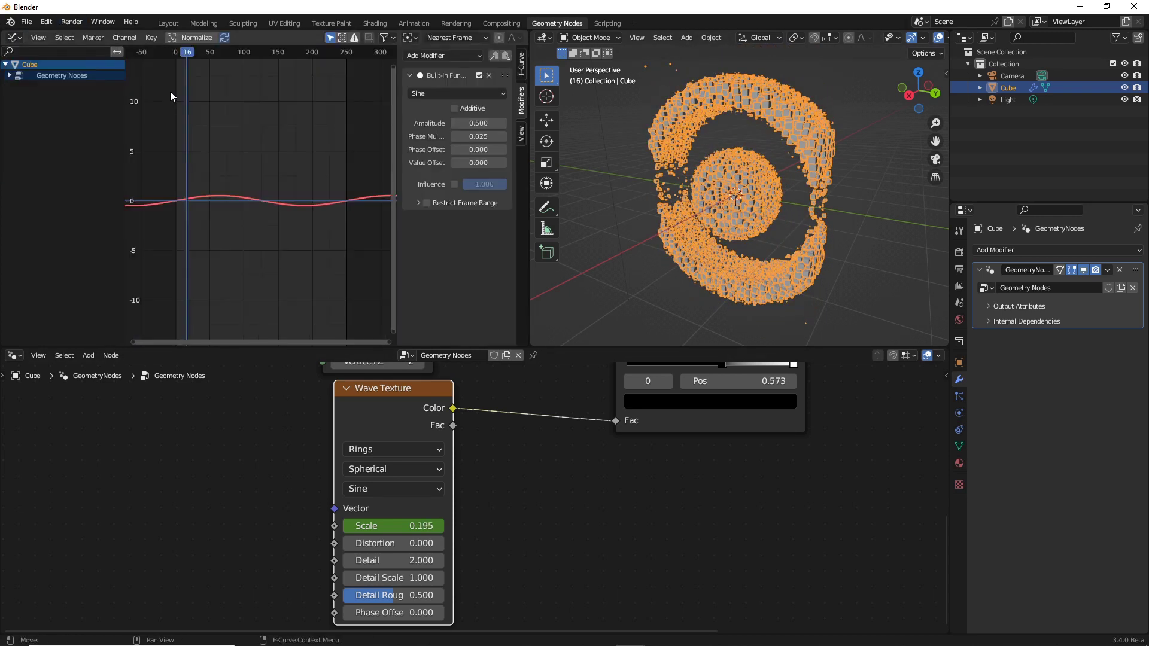
right_click(378, 544)
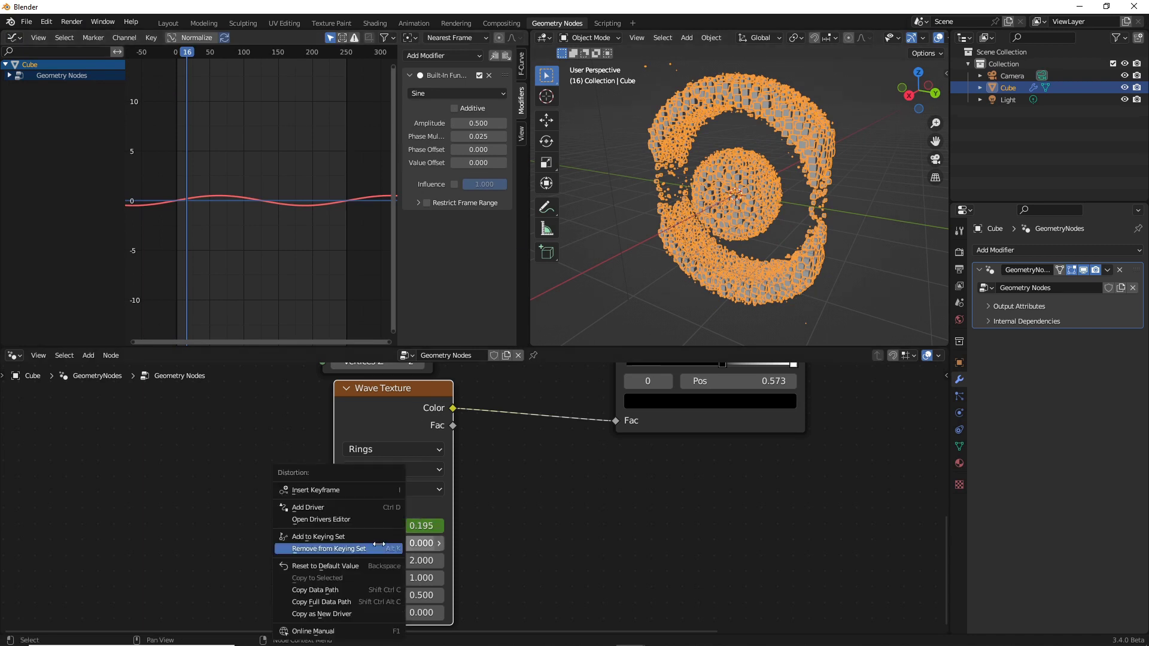
left_click(346, 494)
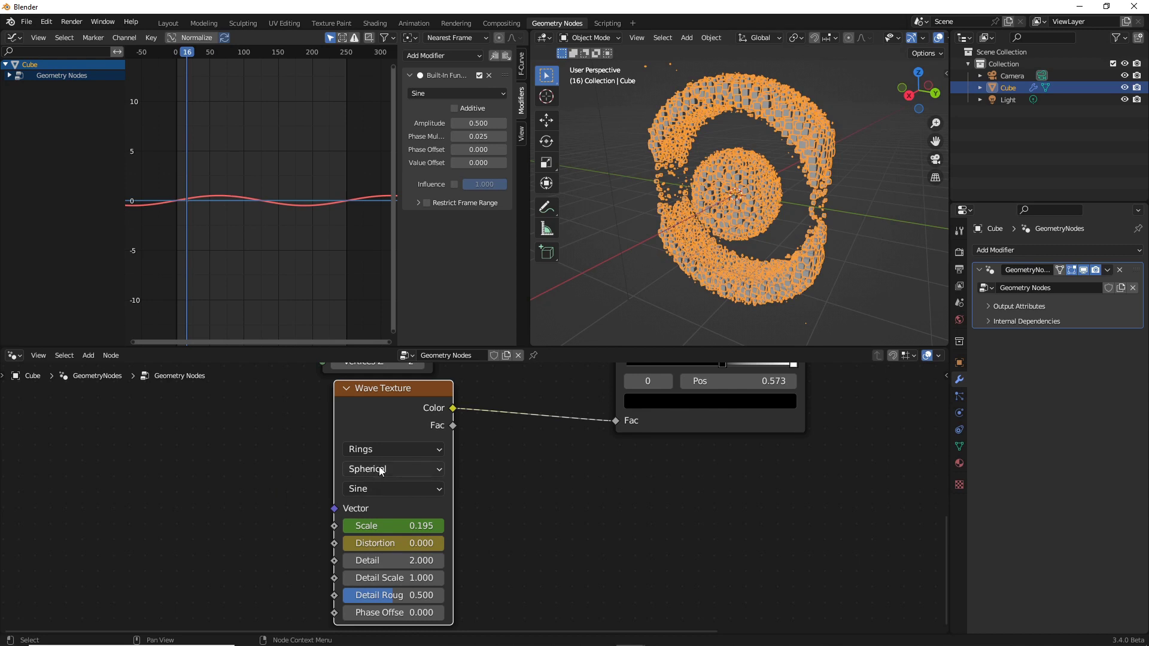
Add a Built-In Function modifier to the Distortion F-curve and set its amplitude to 20.
left_click(9, 76)
left_click(49, 98)
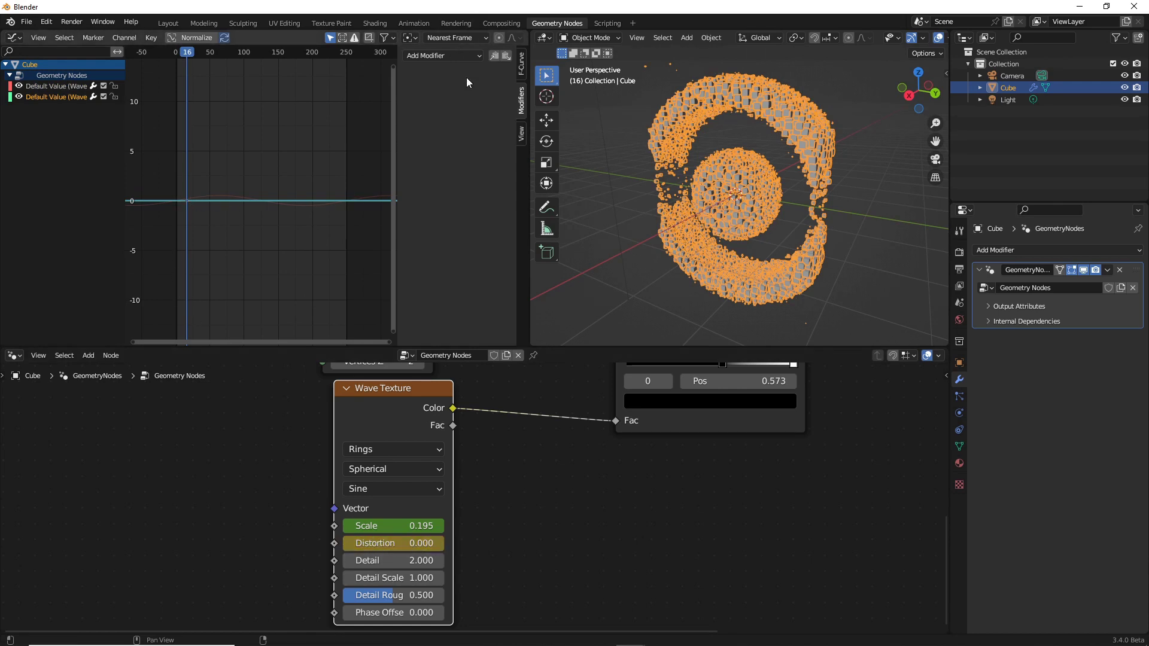
left_click(479, 55)
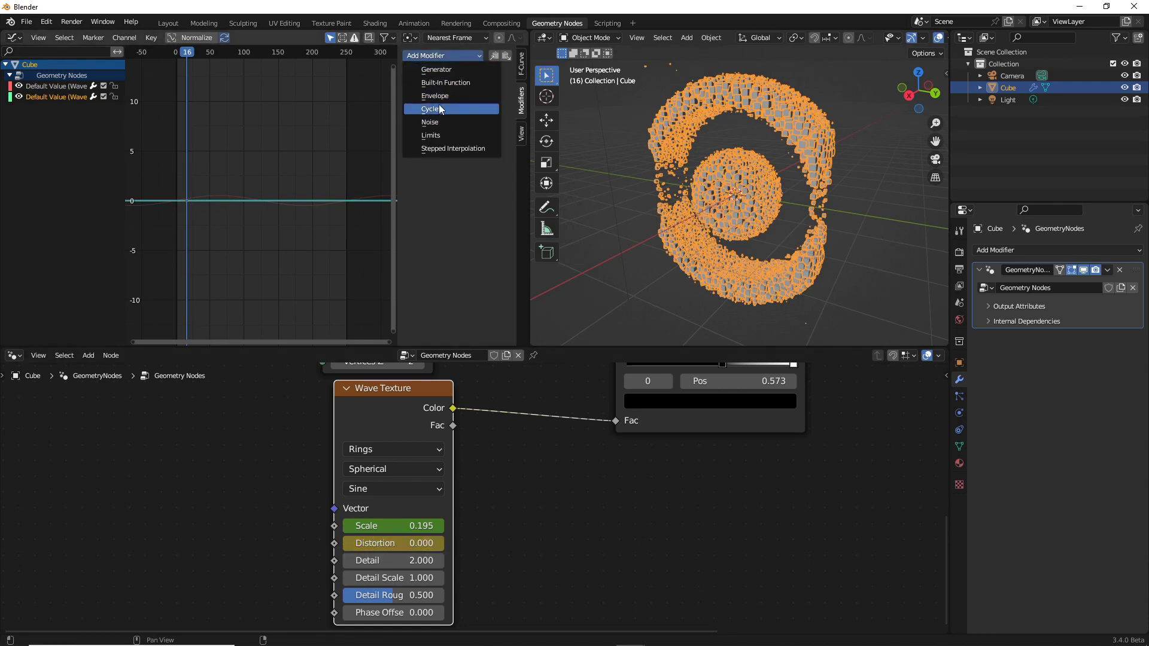
left_click(443, 82)
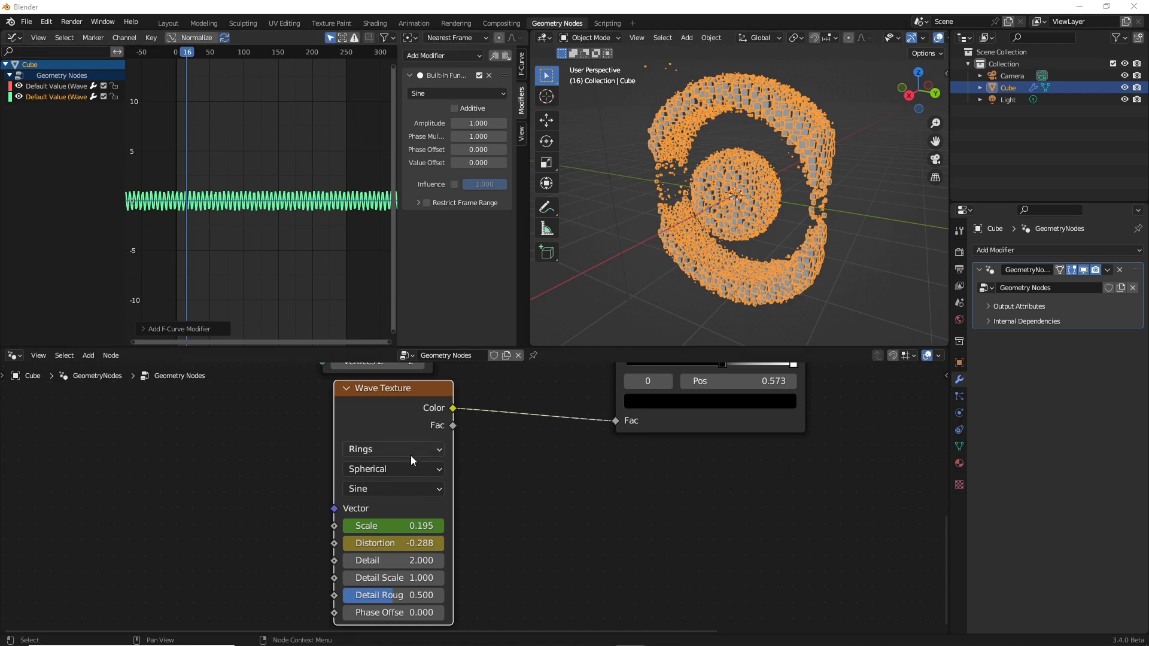
left_click(480, 122)
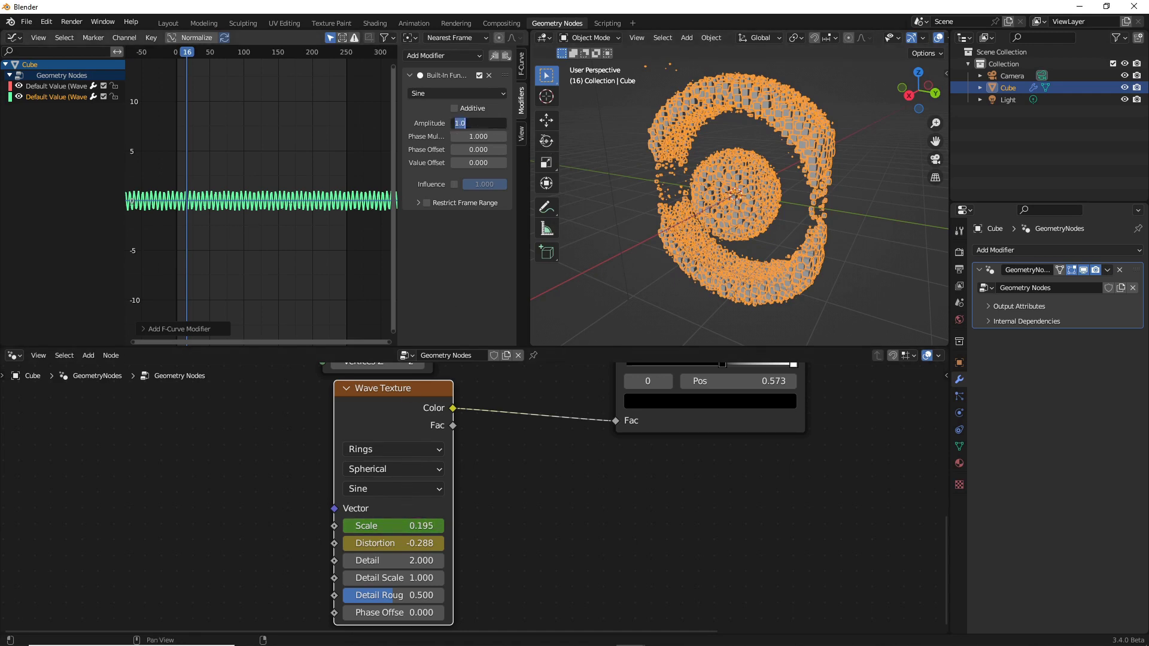
key("Return")
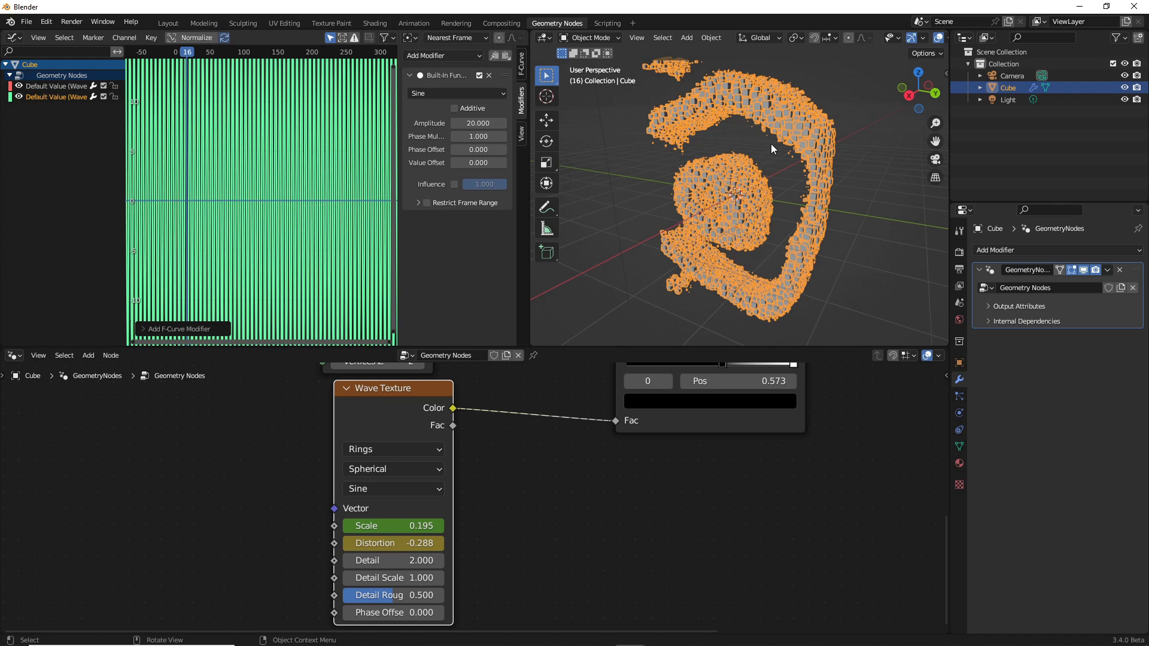
Try to set the phase multiplier of the Distortion curve's sine function to 0.025.
left_click(488, 137)
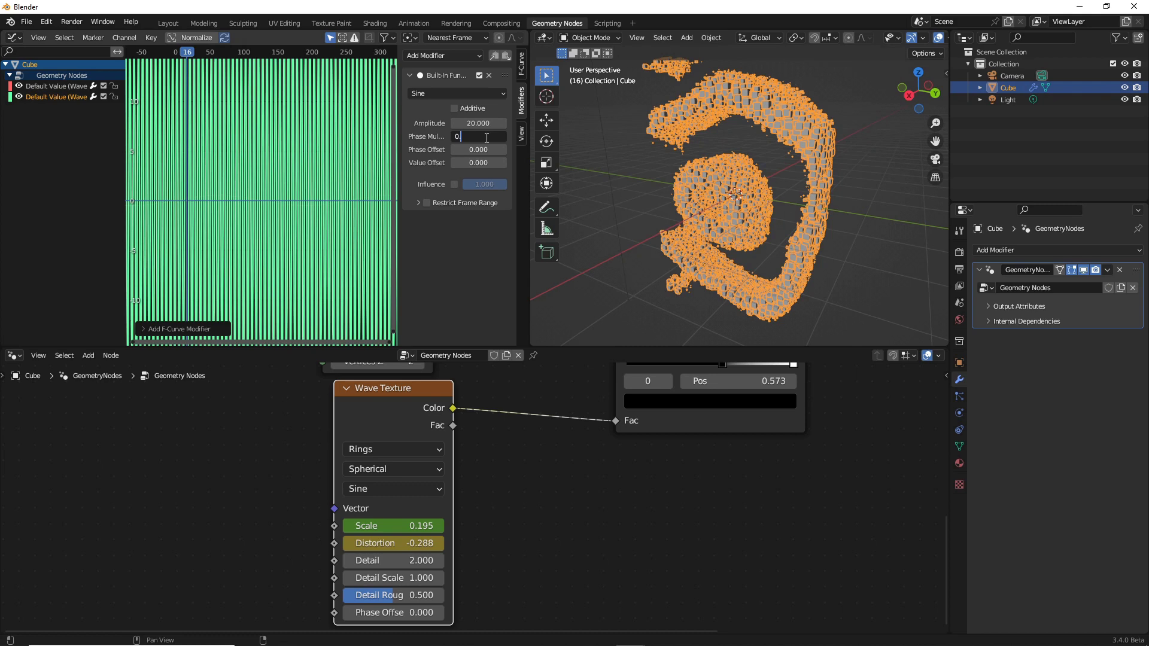
key("Return")
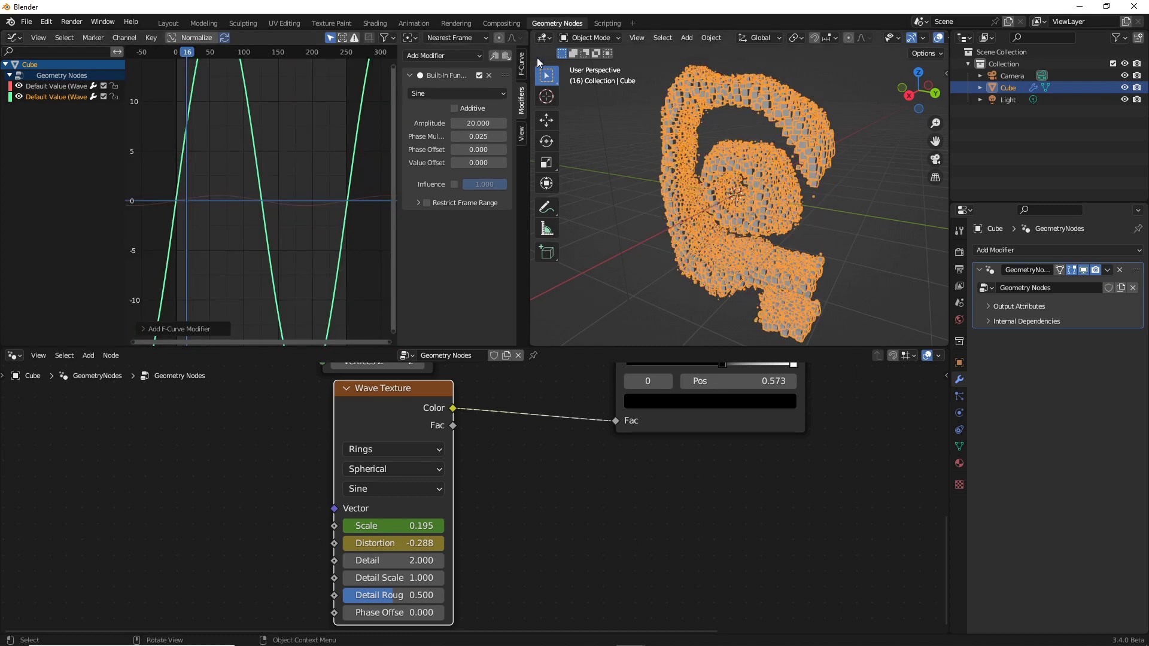
key("Return")
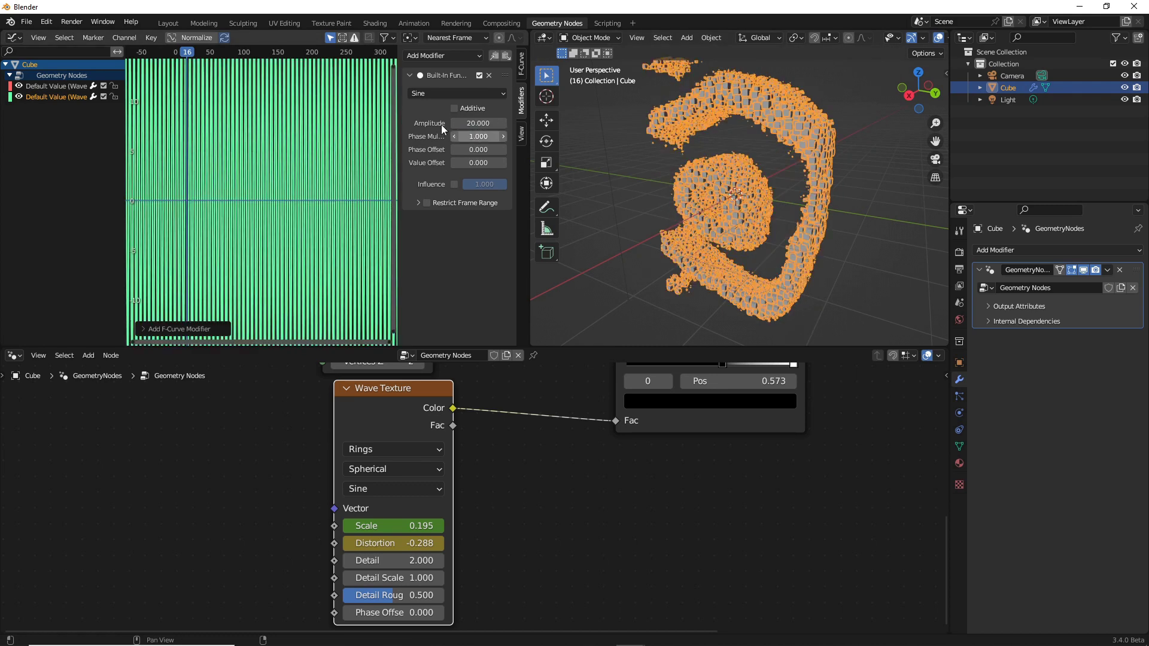
Switch the Graph Editor to a Timeline and play the animation to examine how the distortion behaves.
left_click(22, 39)
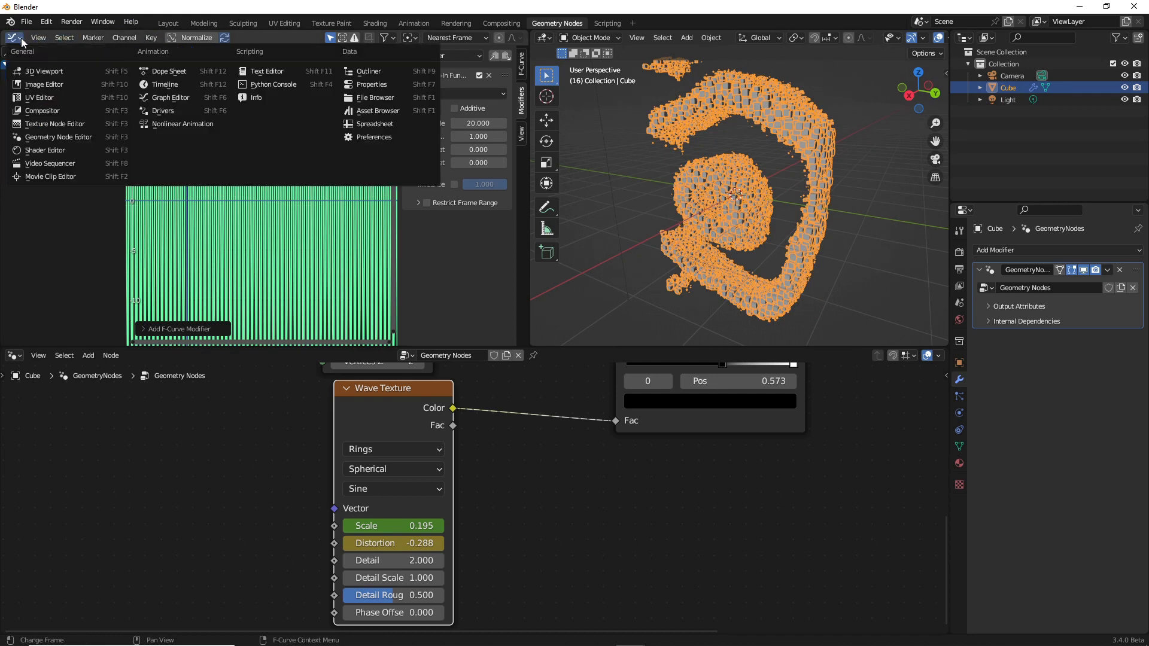
left_click(167, 83)
left_click(277, 38)
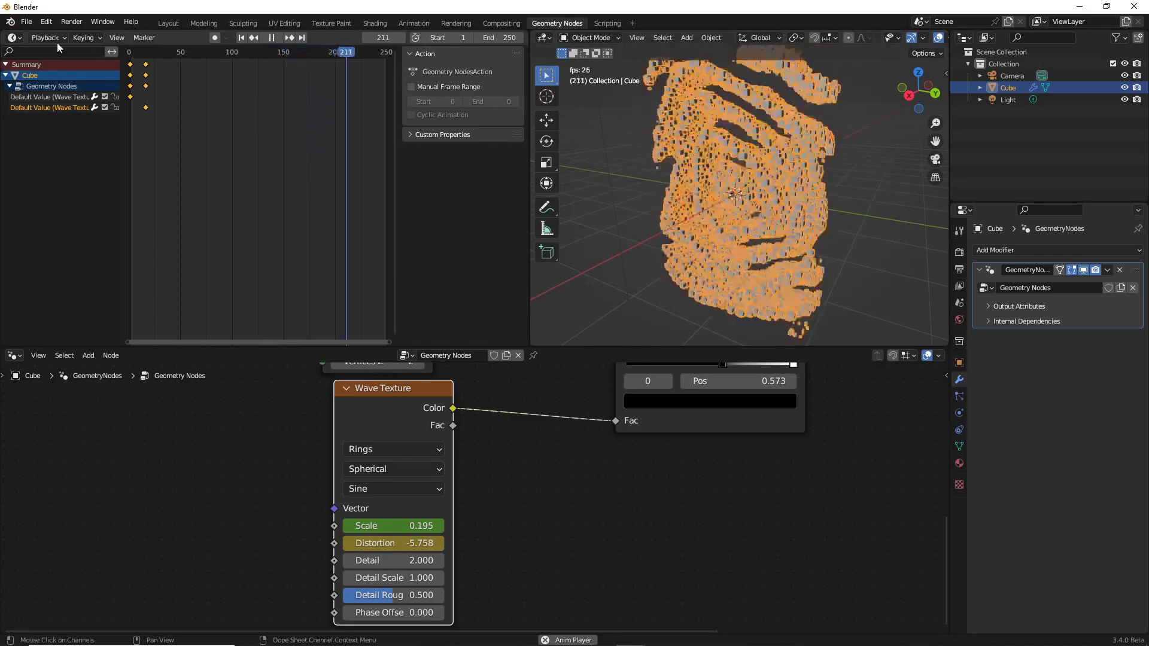
left_click(276, 39)
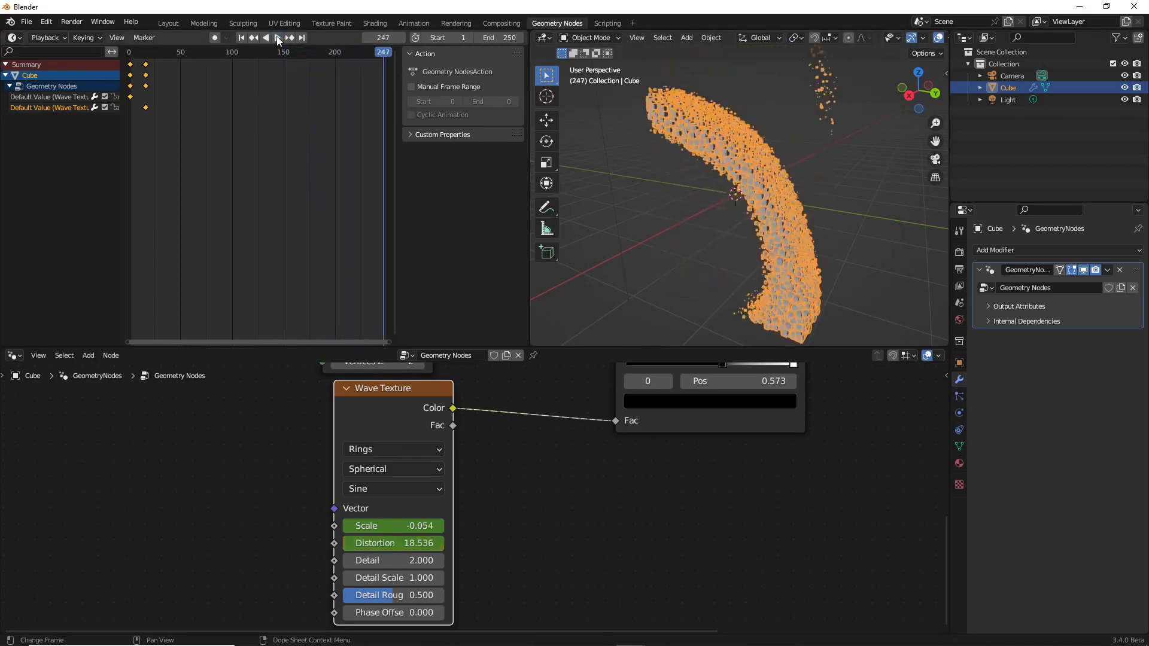
Bring back the Graph Editor and set the phase multiplier of the Distortion curve's sine function to 0.025.
left_click(48, 38)
left_click(13, 39)
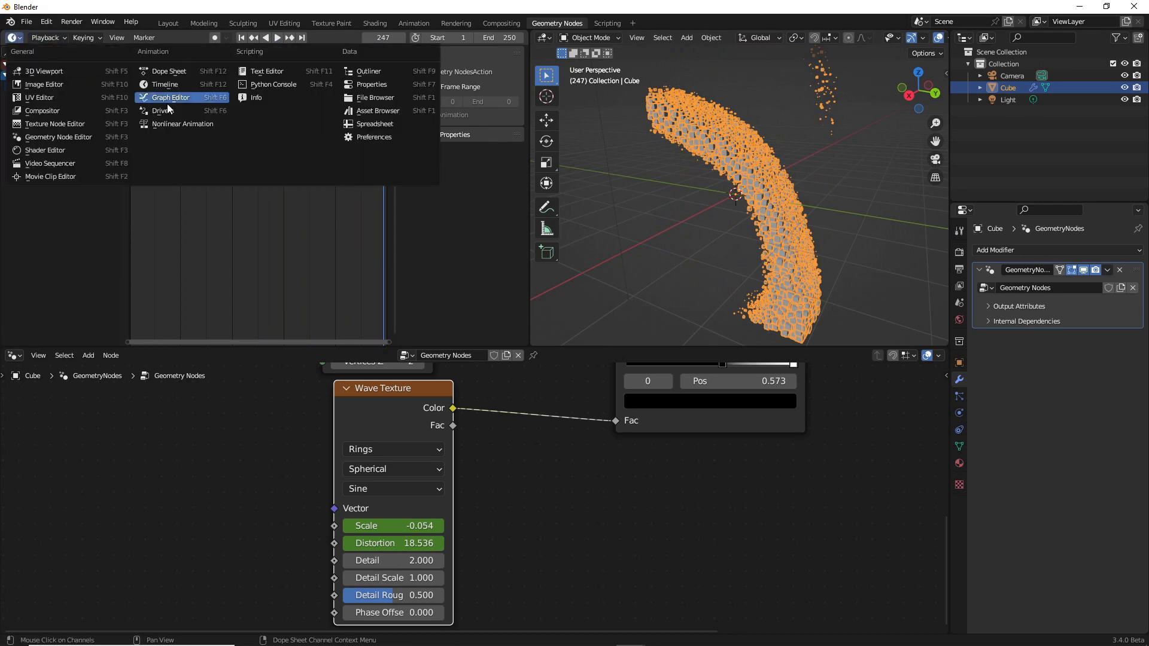
left_click(157, 103)
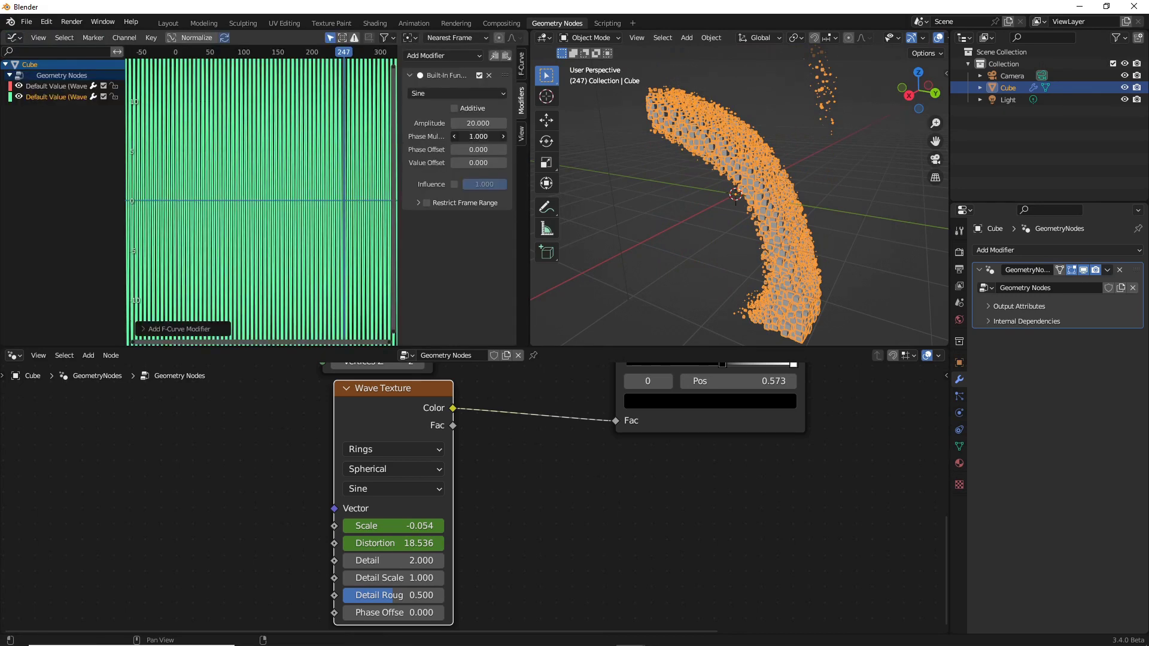
left_click(491, 140)
type("0.025")
key("Return")
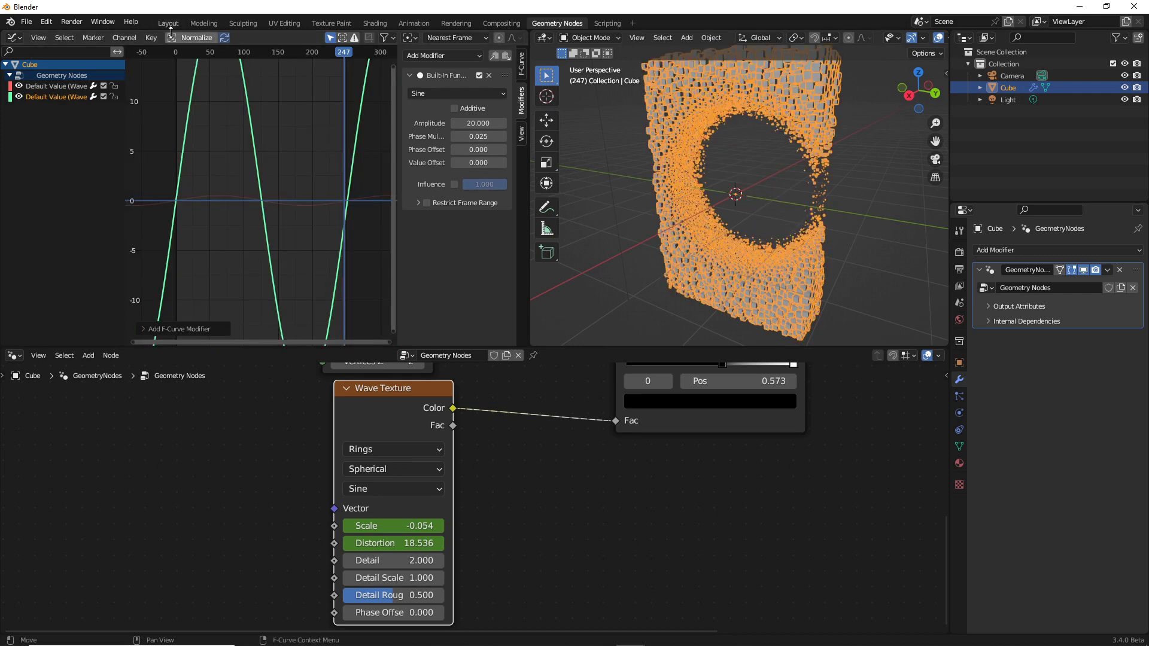
Show the Timeline again and play the animation to examine the slower distortion, stopping playback at frame 248.
left_click(19, 37)
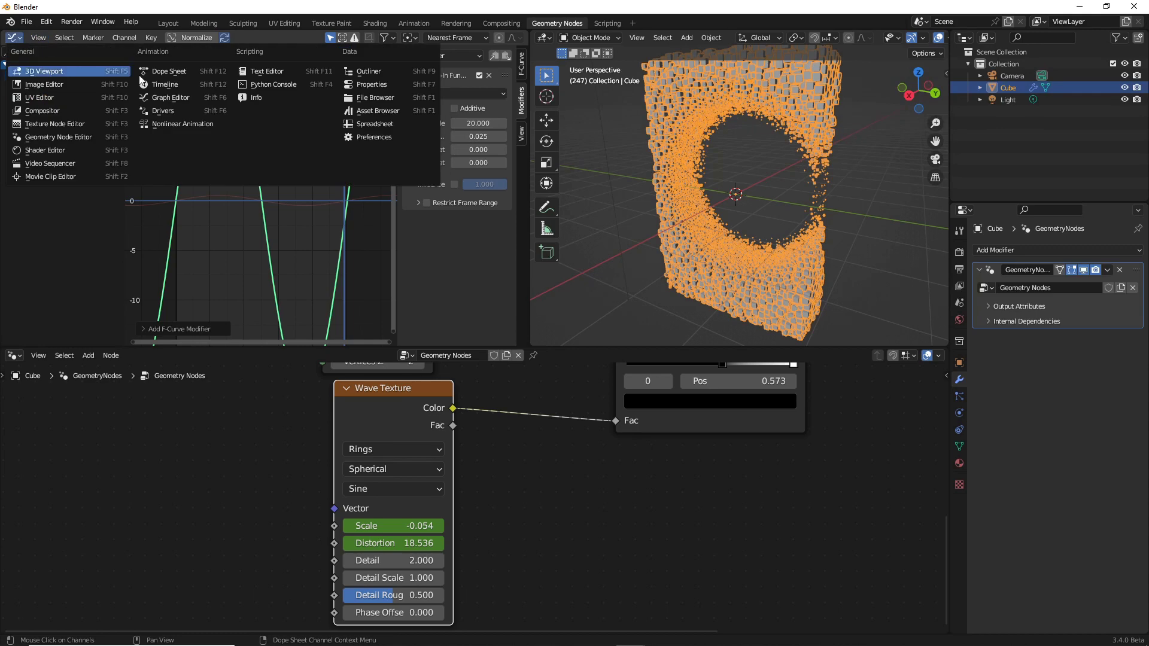
left_click(168, 81)
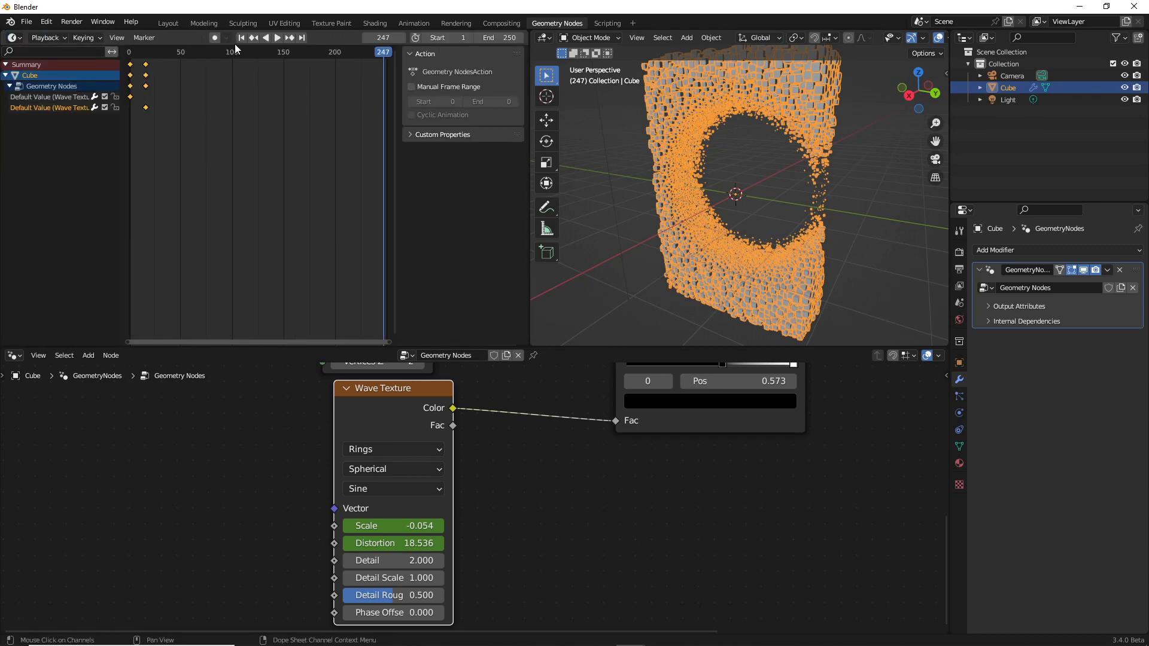
left_click(279, 39)
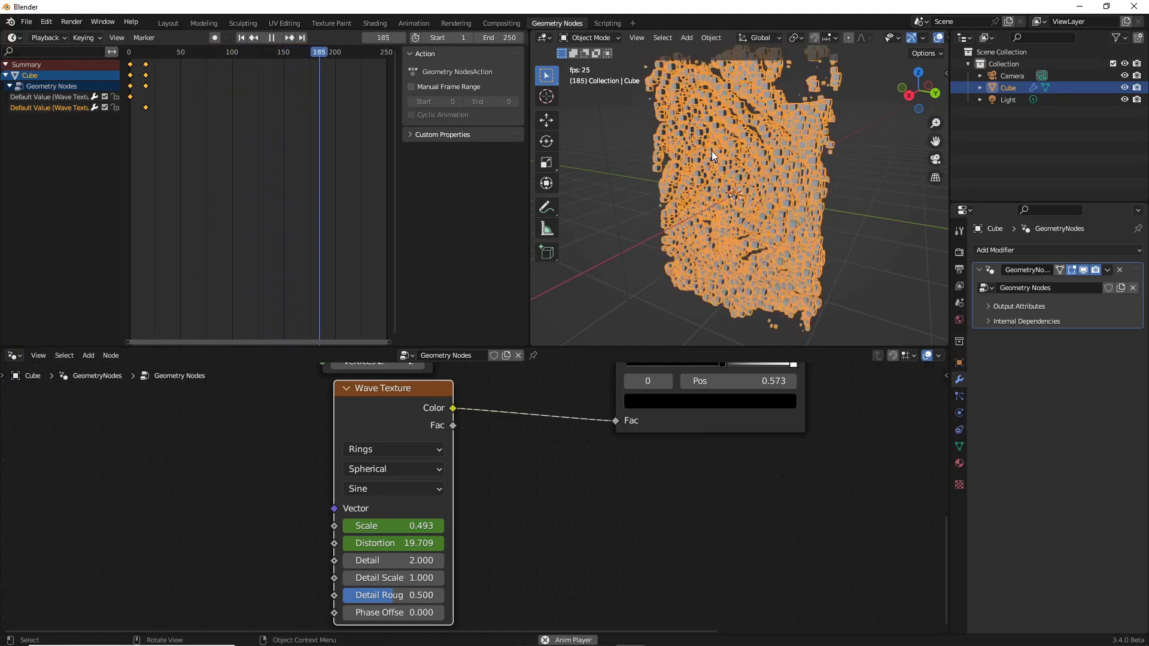
left_click(272, 38)
Return to the Graph Editor and set the value offset of the Distortion curve's sine function to 20.
left_click(14, 37)
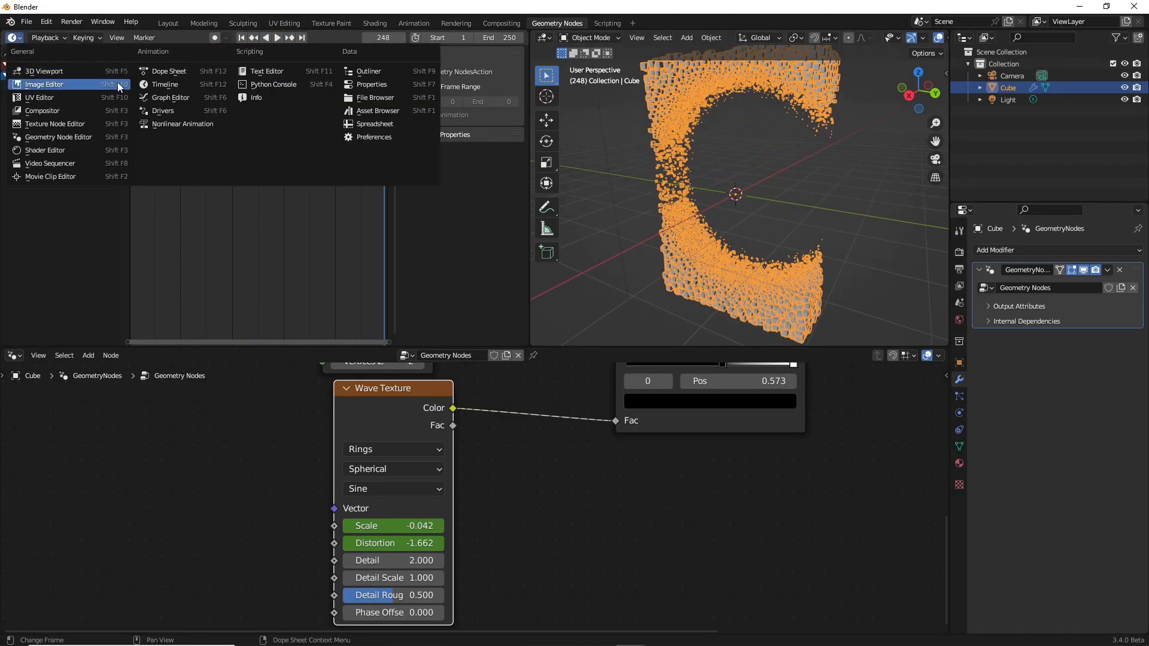
left_click(170, 97)
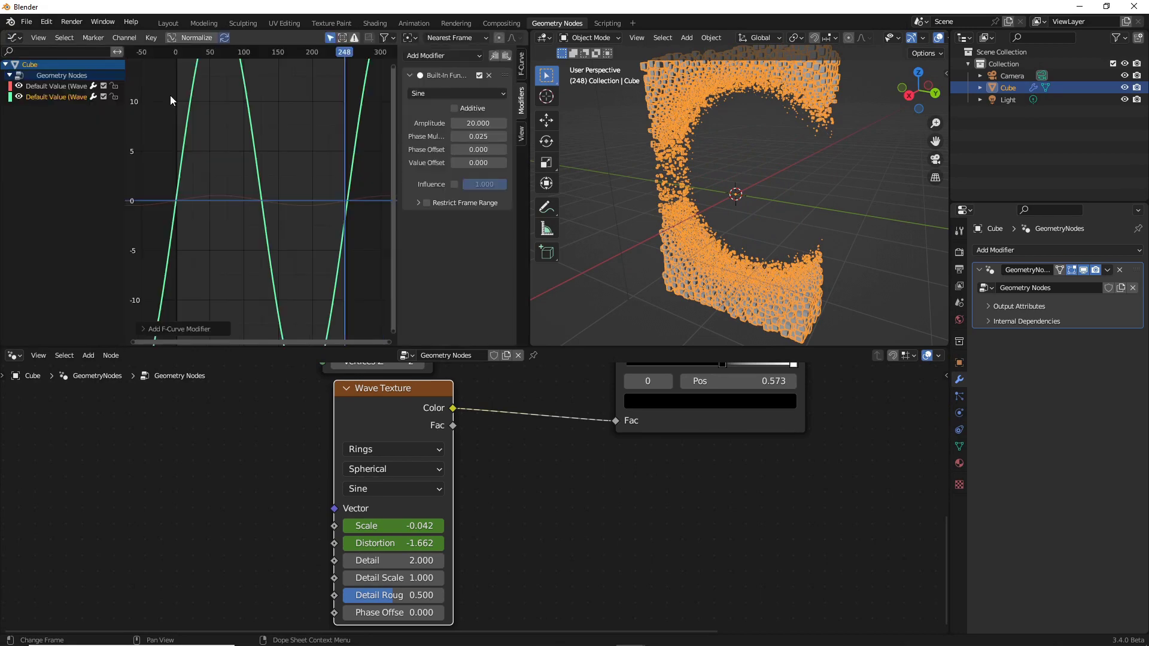
left_click_drag(478, 162, 538, 163)
left_click(478, 160)
type("20")
key("Return")
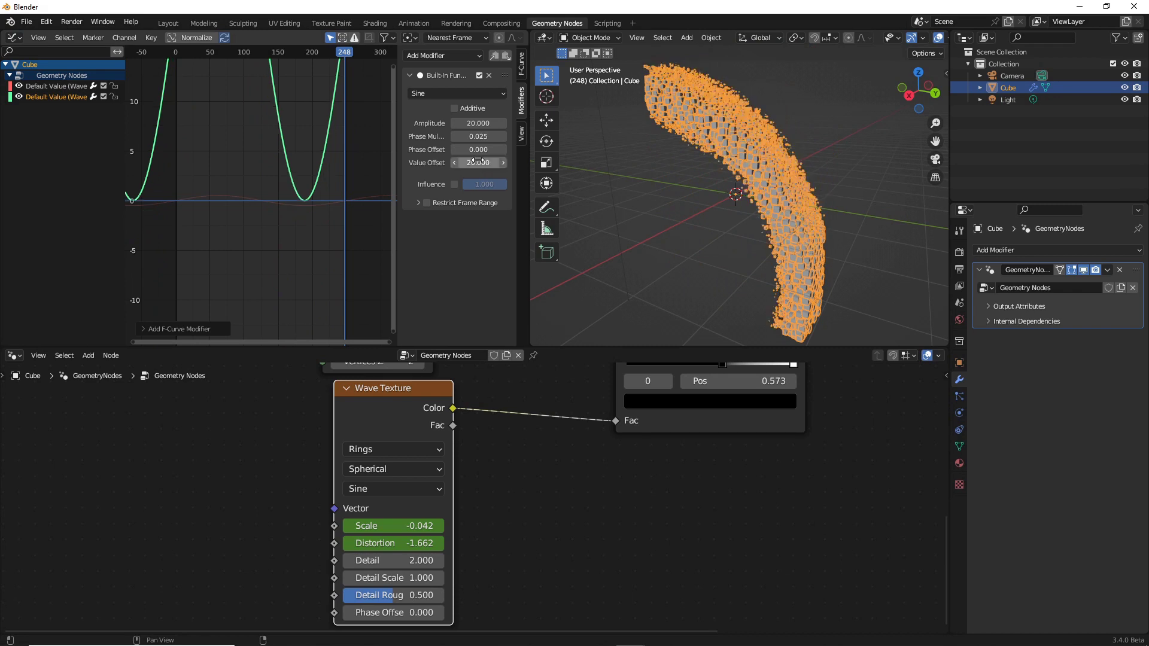
Change the Graph Editor to a Timeline and play the animation to examine the offset distortion, stopping at frame 191.
left_click(24, 37)
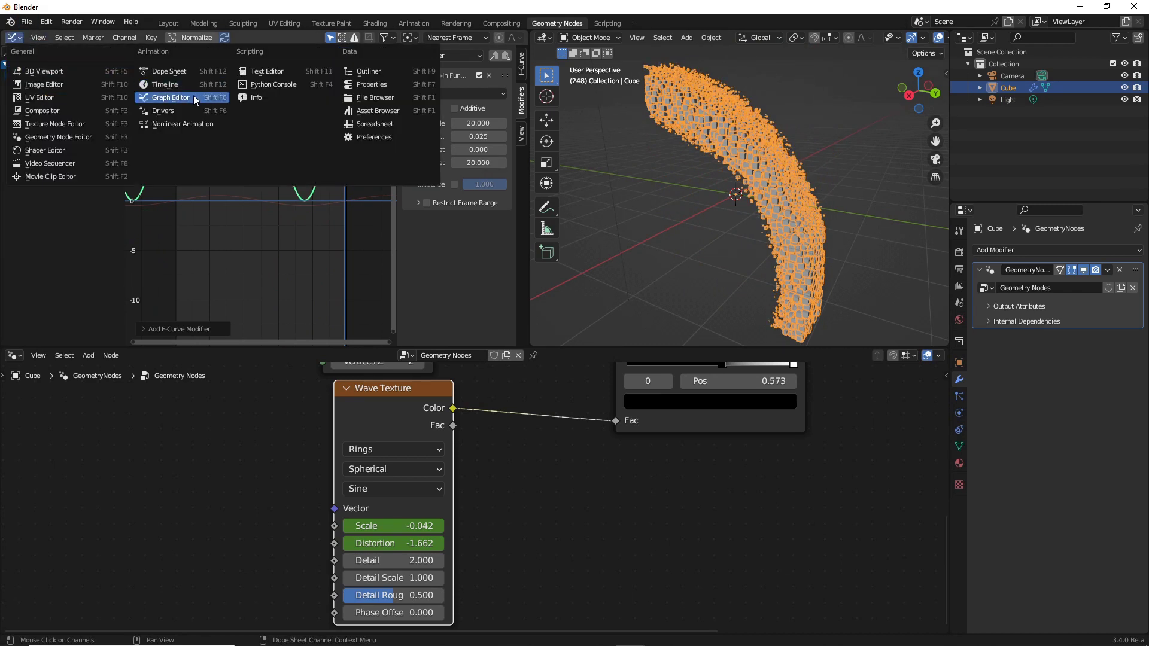
left_click(194, 97)
left_click(22, 38)
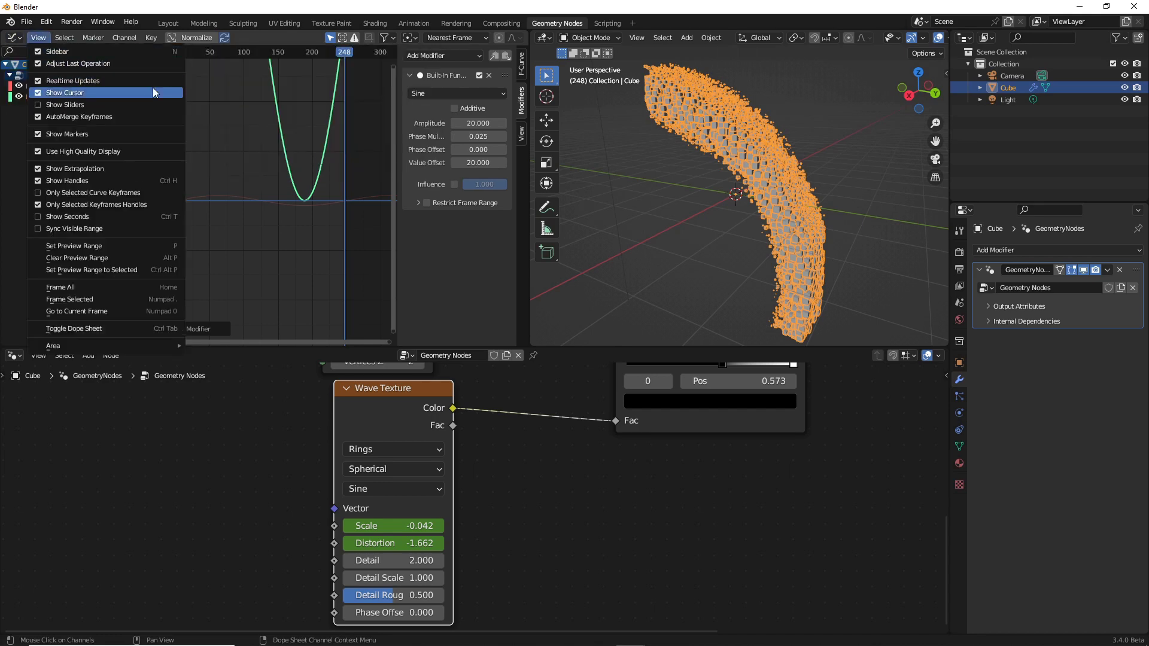
left_click(21, 38)
left_click(22, 37)
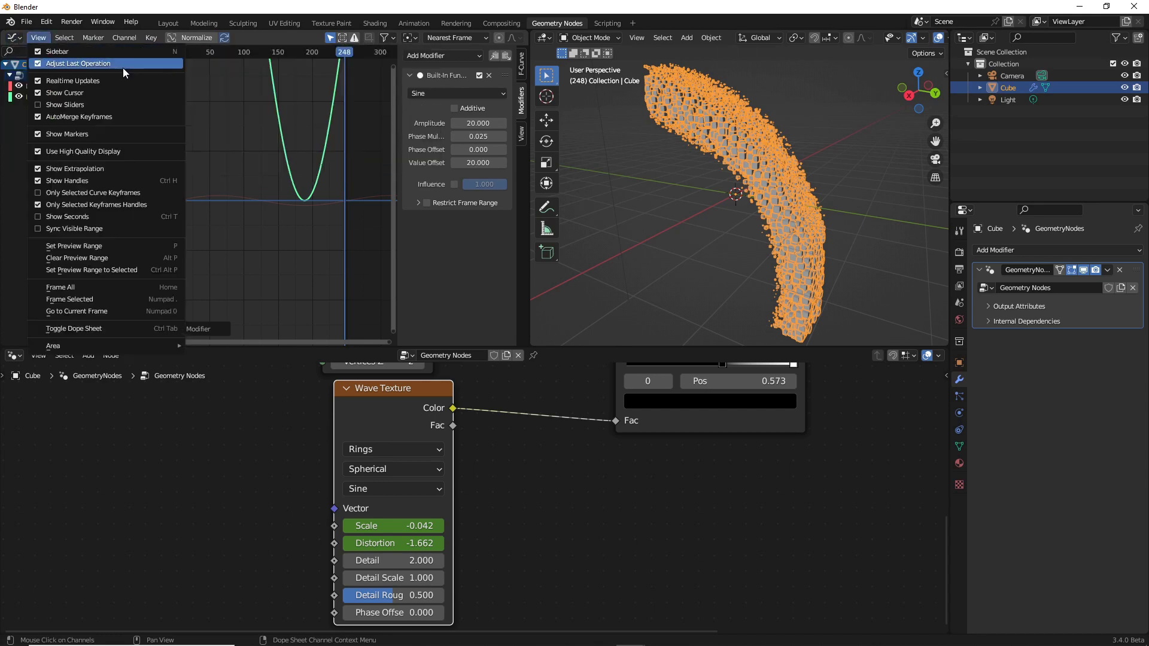
left_click(22, 40)
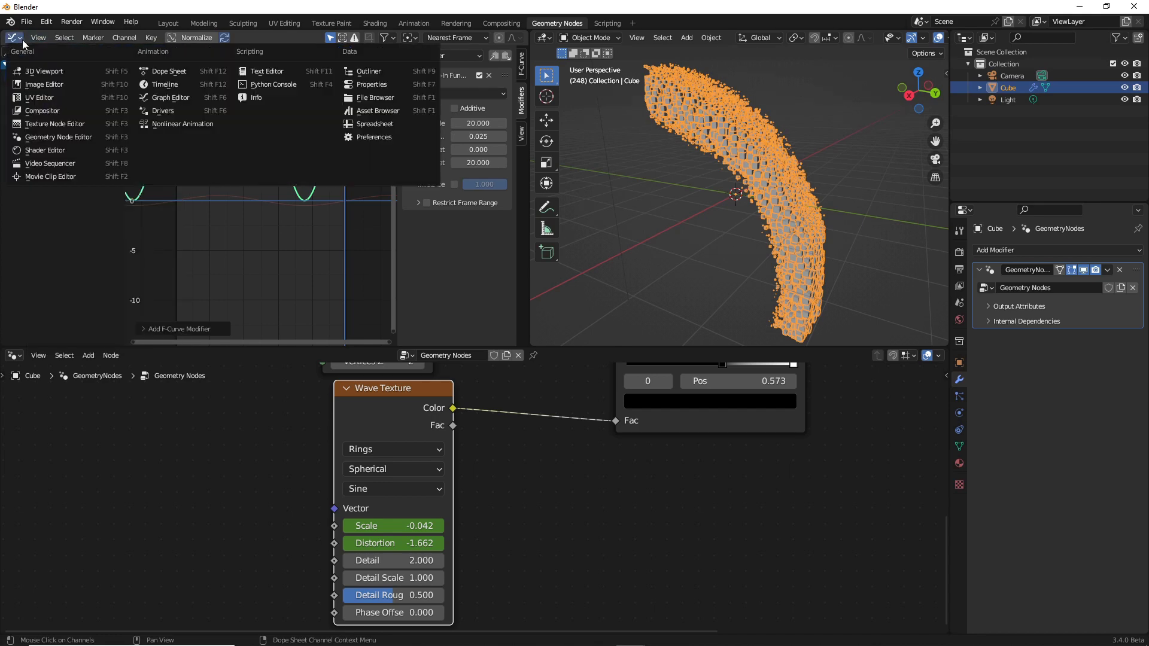
left_click(172, 86)
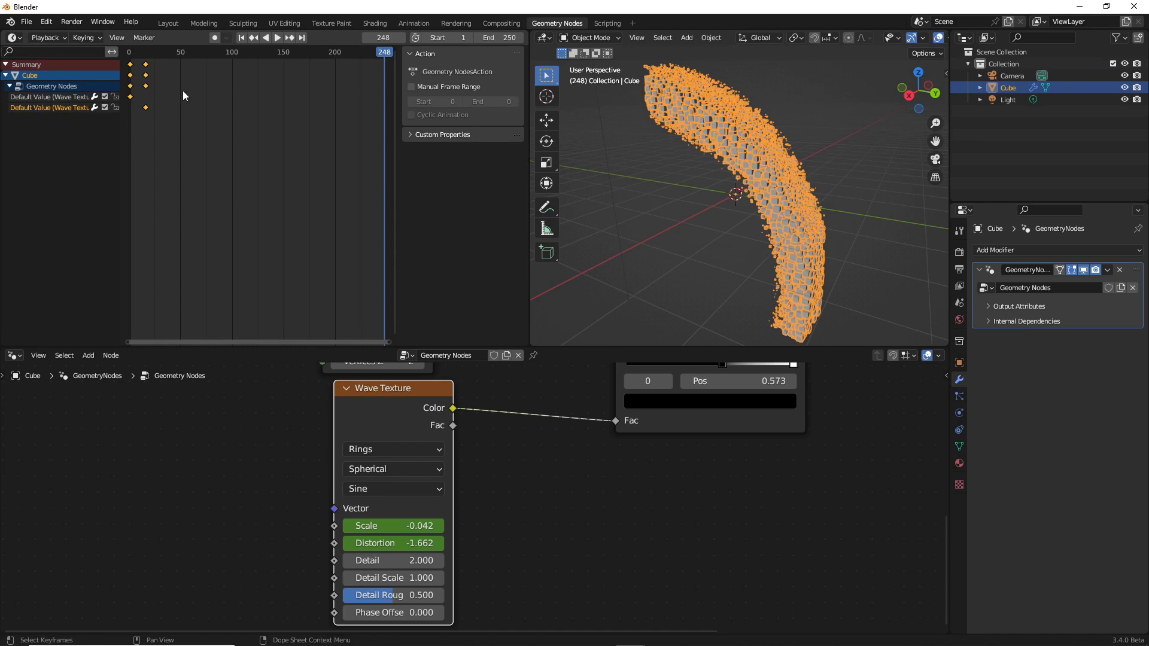
left_click(280, 37)
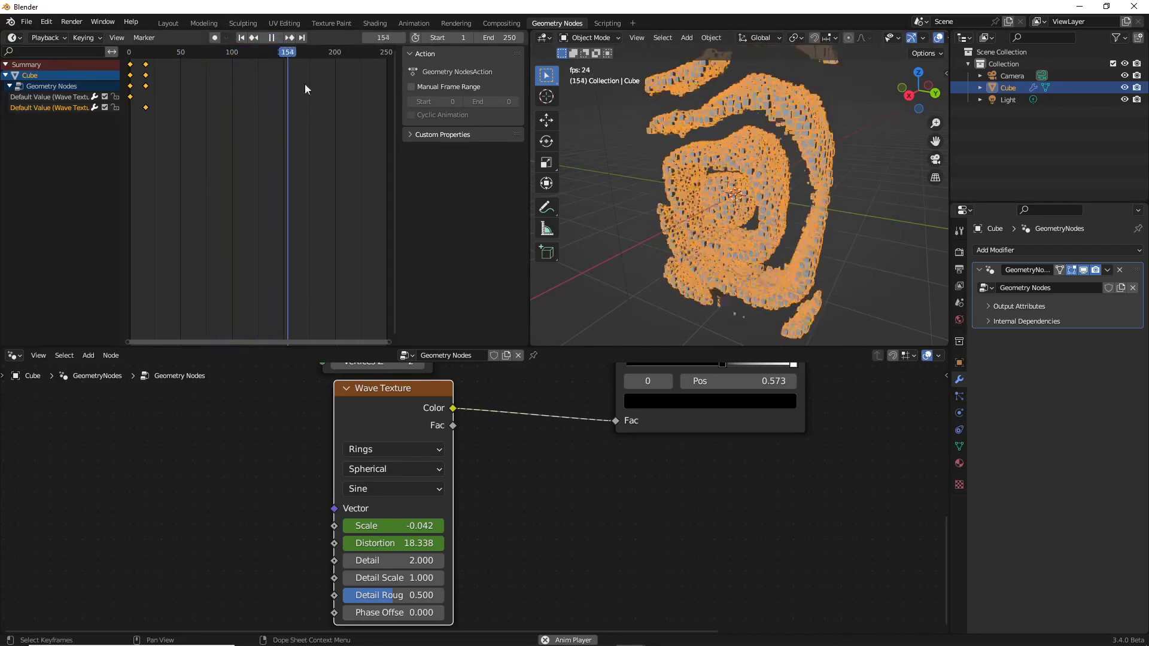
left_click(271, 37)
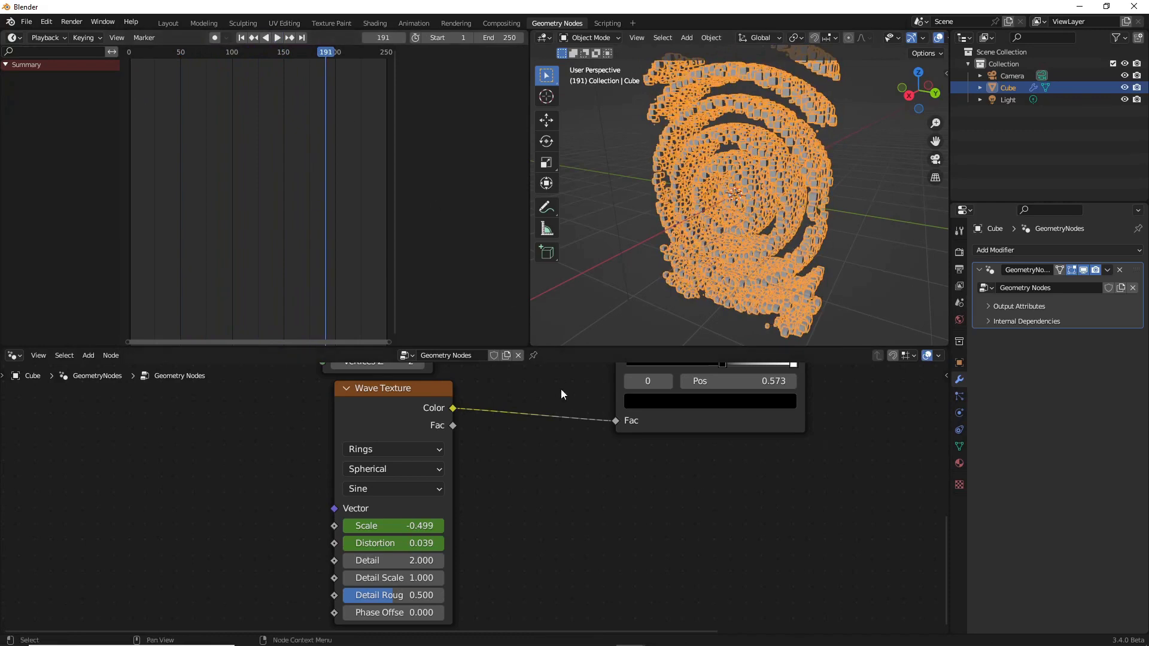
Enlarge the node editor over the upper areas and move the Group Output node away from Instance on Points to make room.
scroll(584, 445, "down", 5)
scroll(511, 415, "down", 2)
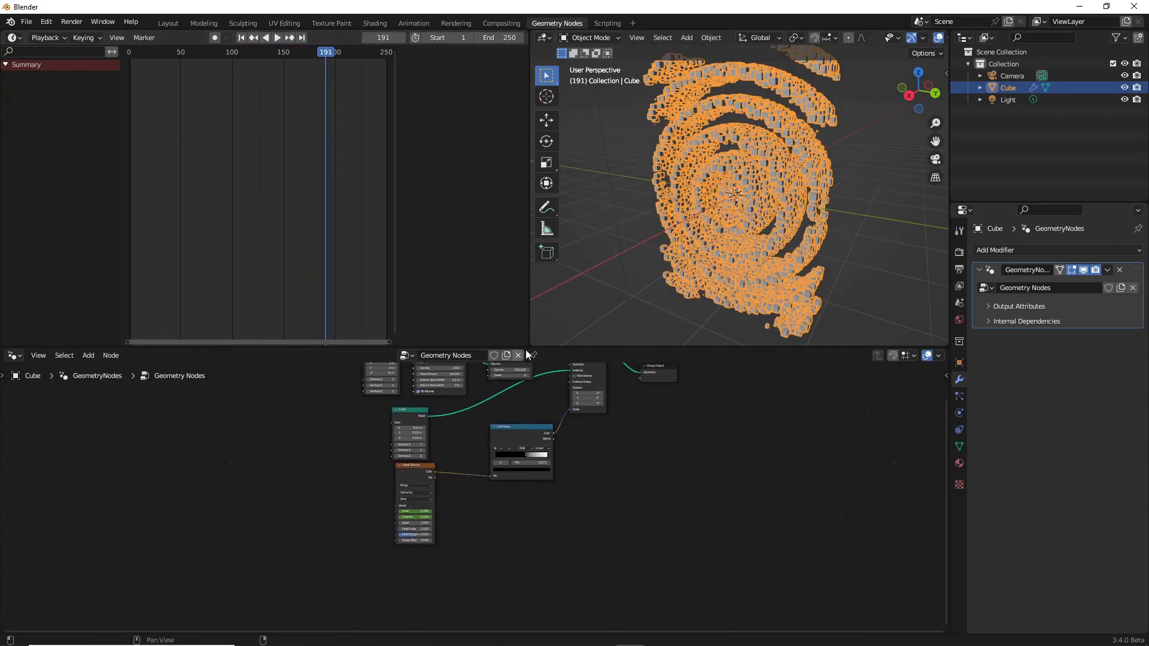
left_click_drag(562, 346, 561, 108)
scroll(561, 353, "up", 2)
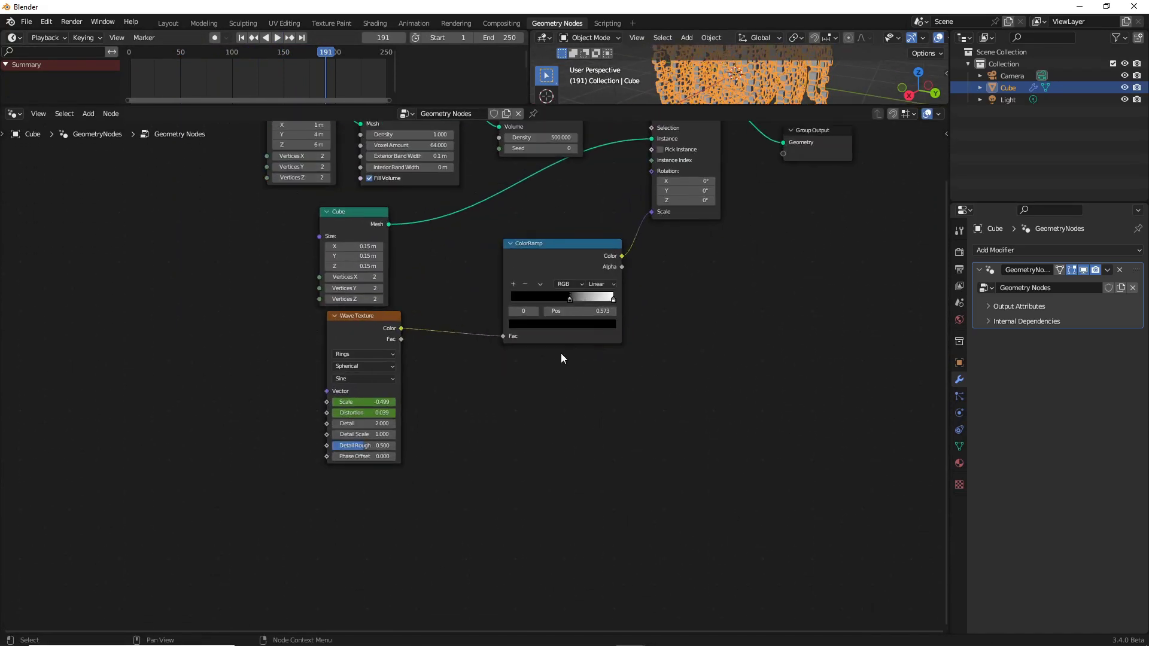
middle_click_drag(561, 353, 518, 453)
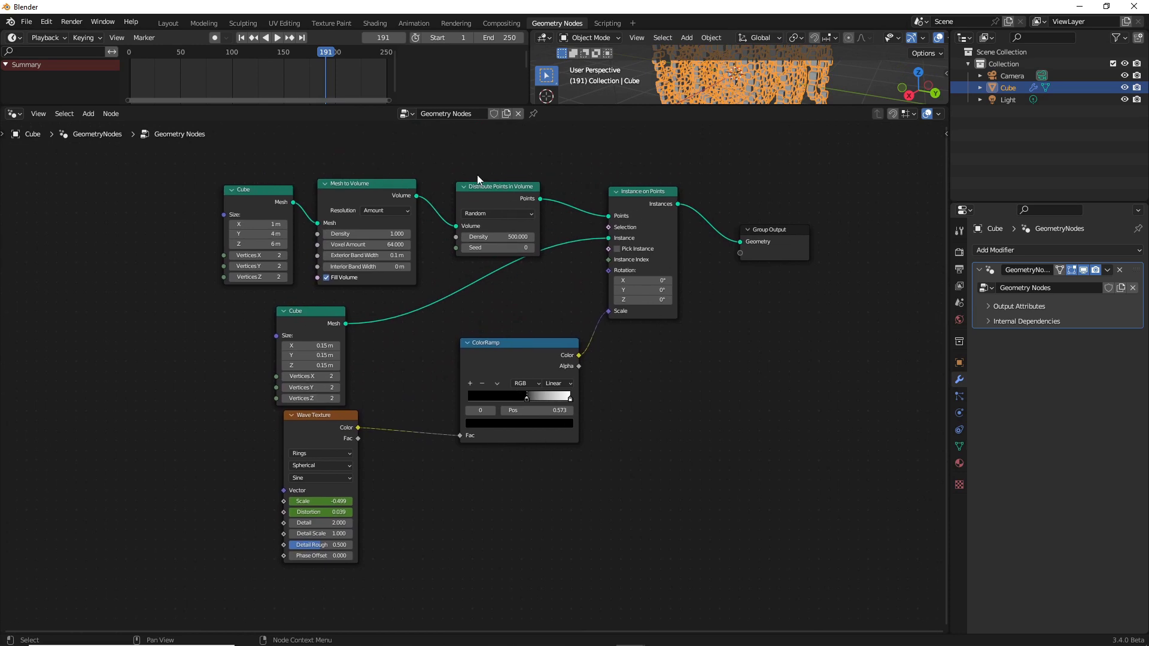
scroll(741, 350, "down", 1)
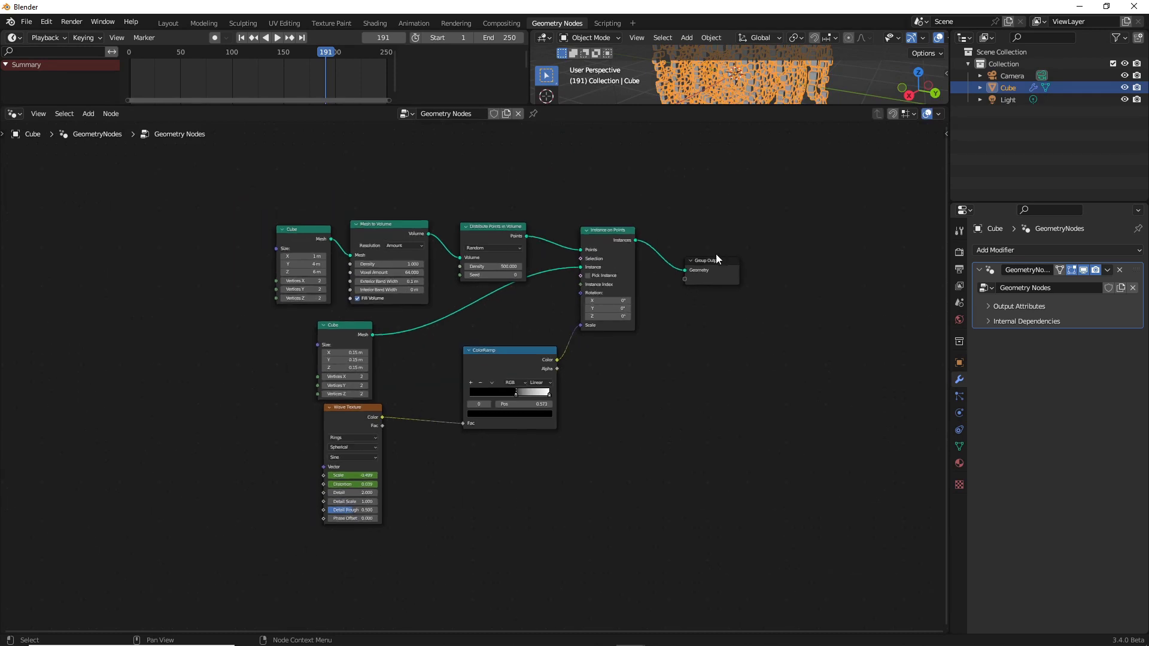
left_click_drag(715, 253, 951, 353)
Add a Set Material node on the link between Instance on Points and Group Output.
left_click(738, 238)
key("shift+a")
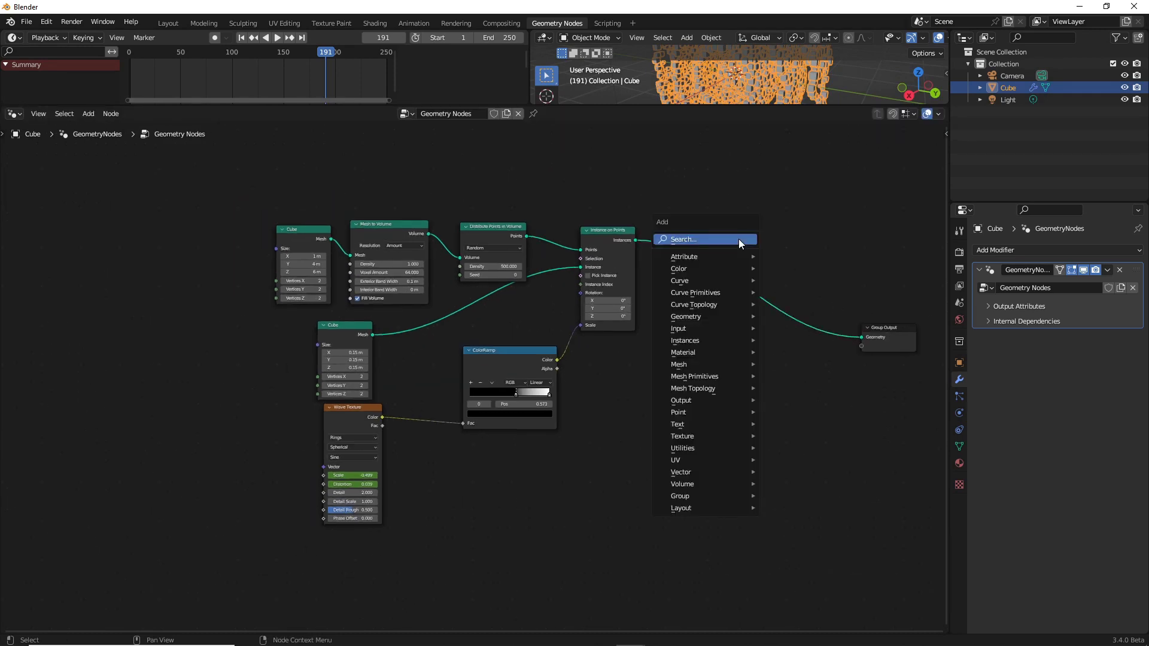
left_click(738, 239)
type("SET")
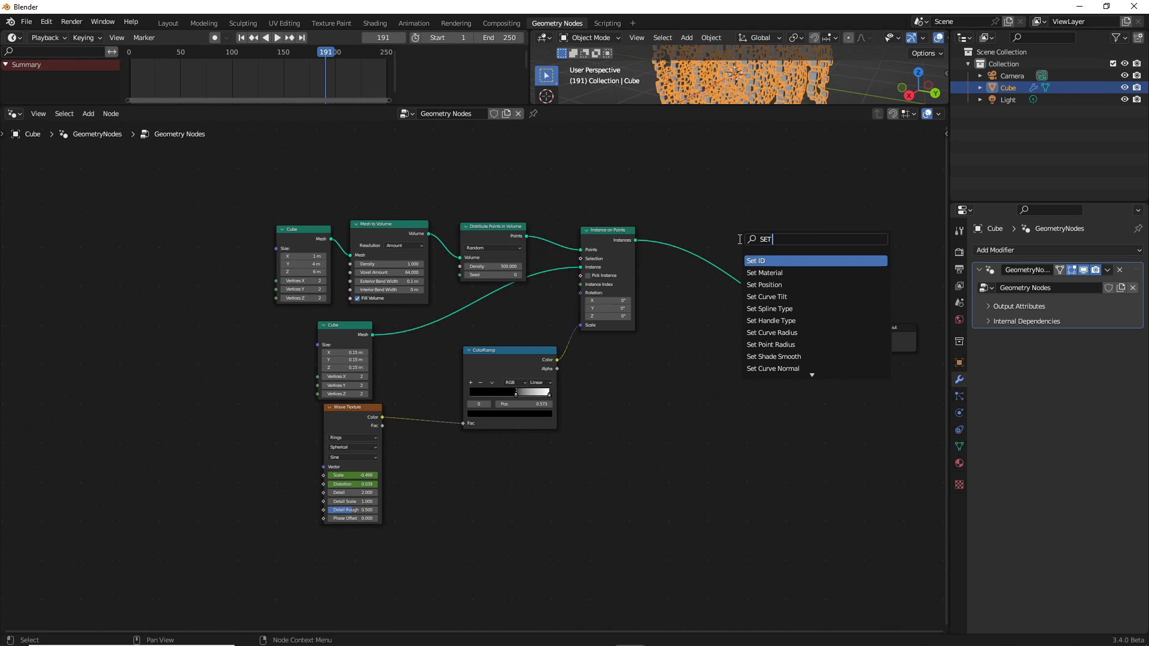
type(" MATERIAL")
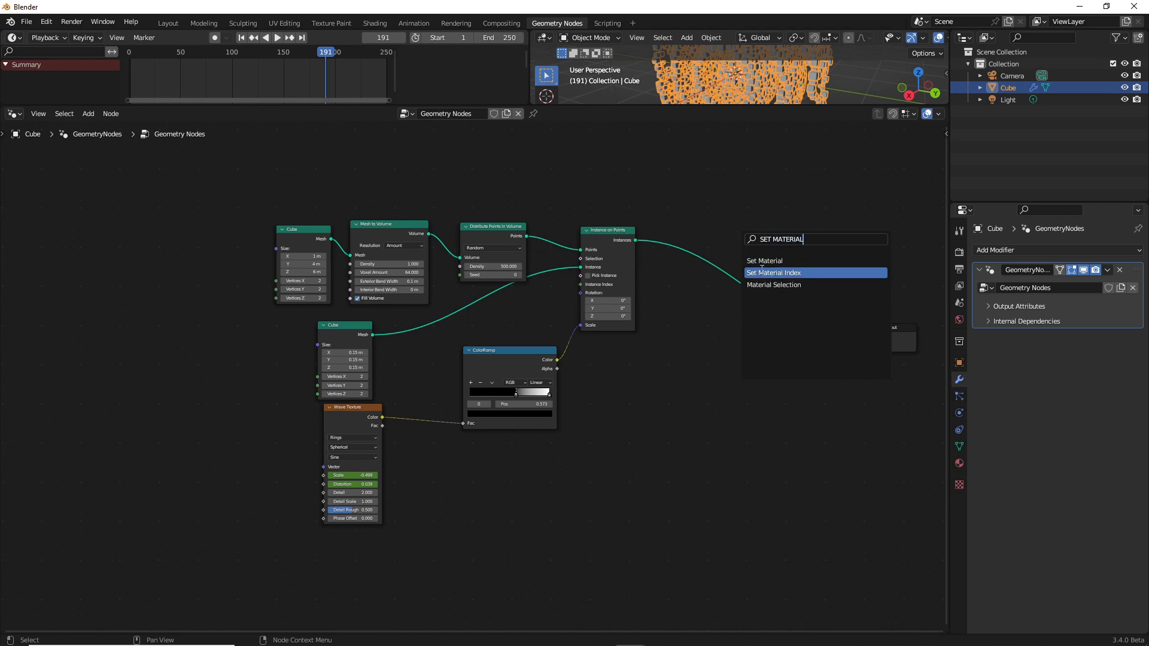
left_click(764, 261)
left_click(717, 268)
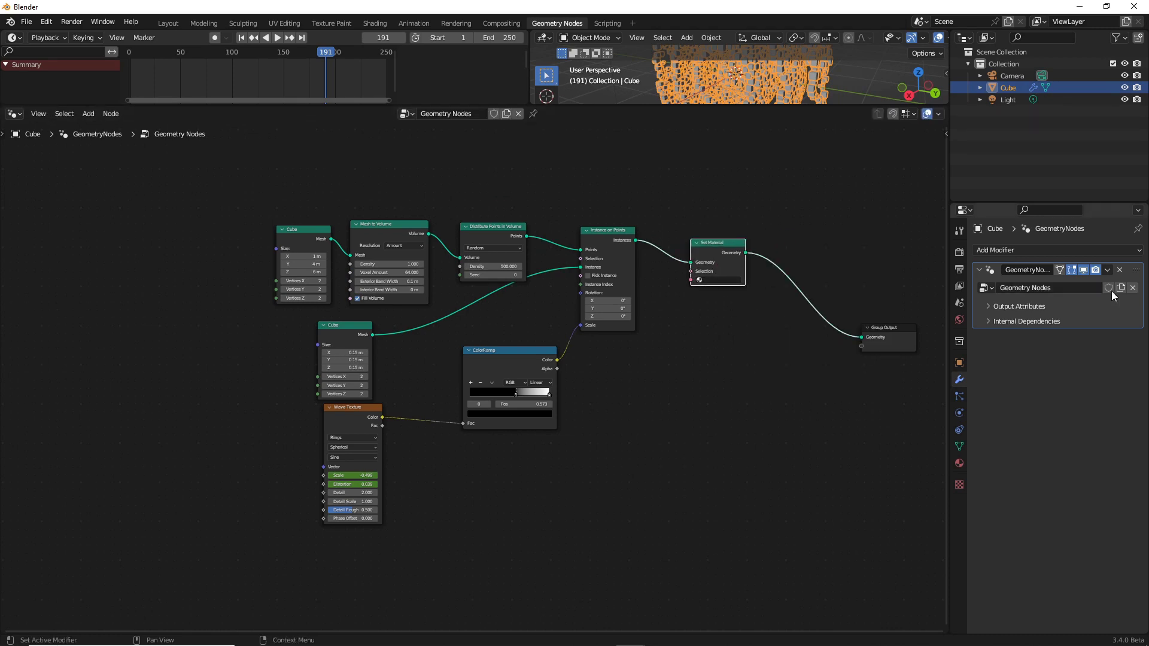
Change the Cube material's surface to a red Glossy BSDF and choose Material in the Set Material node.
left_click(959, 463)
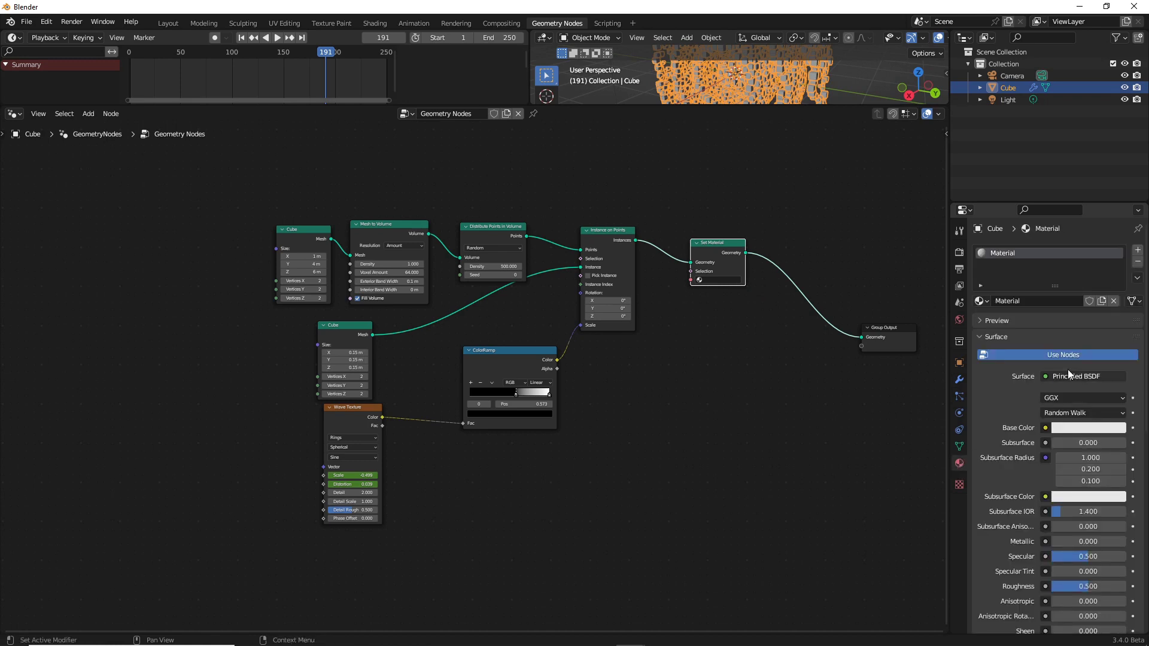
left_click(1069, 376)
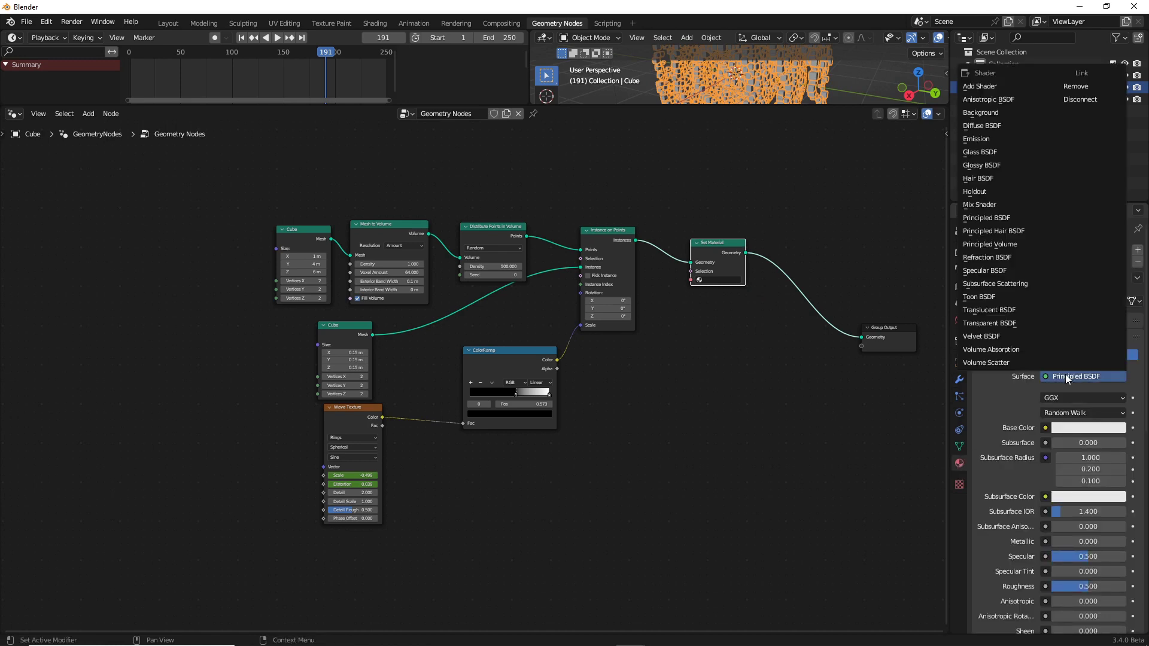
left_click(984, 164)
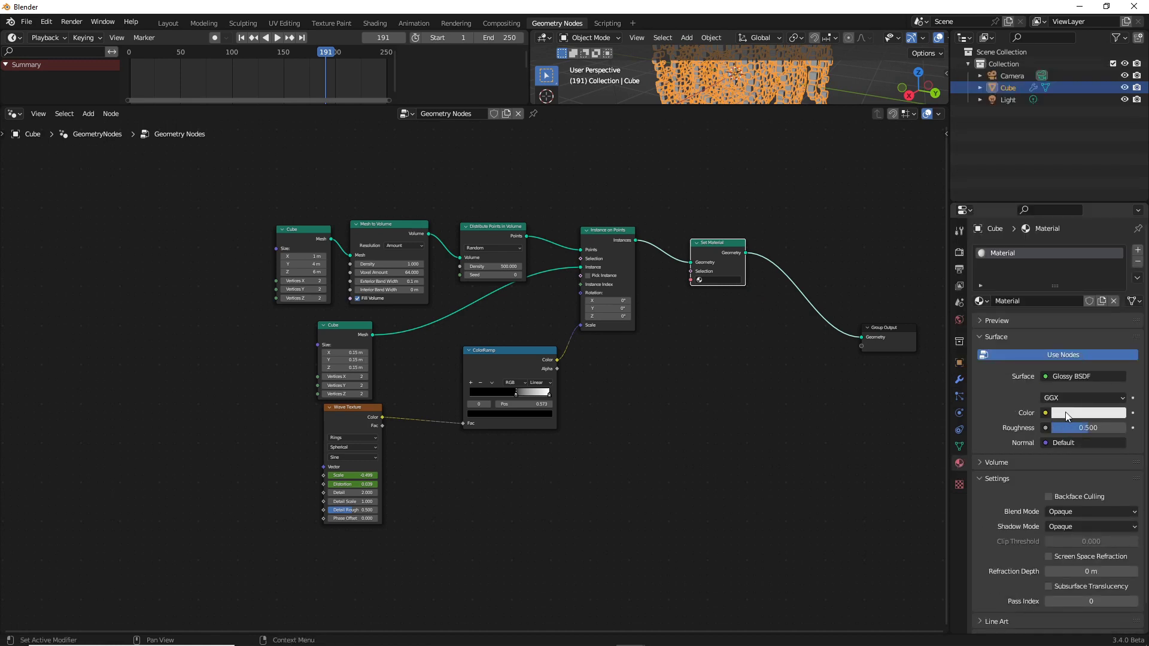
left_click(1066, 414)
left_click_drag(1065, 289, 1076, 325)
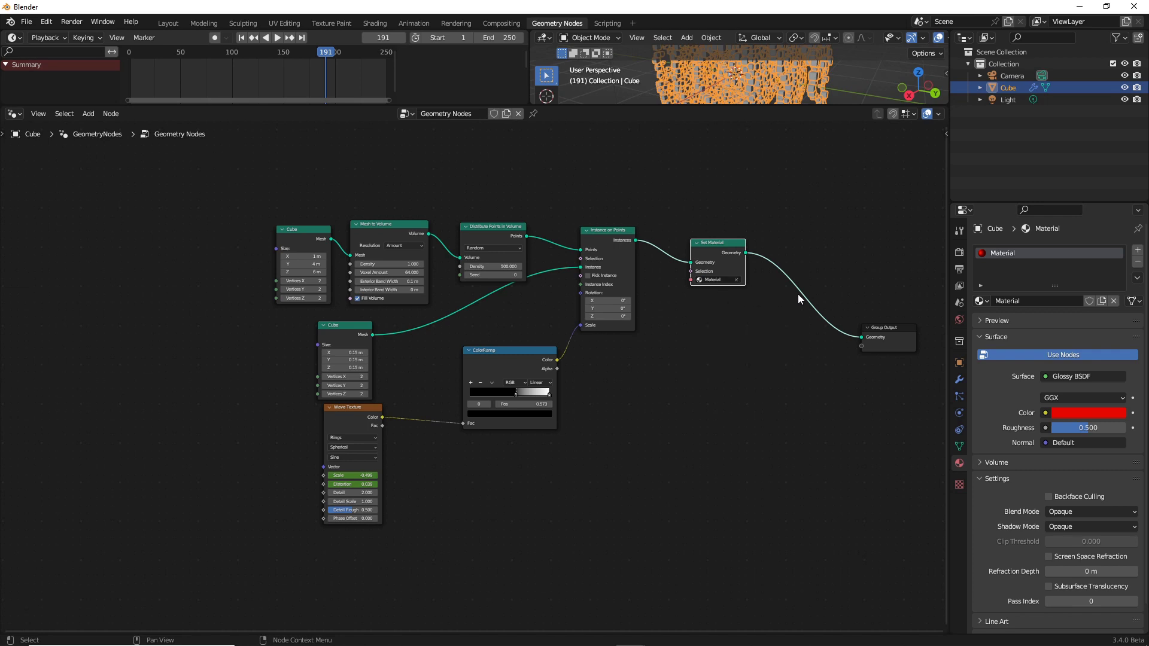
Change the color of the Glossy BSDF material to light blue.
left_click(1068, 411)
left_click_drag(1072, 293, 1075, 242)
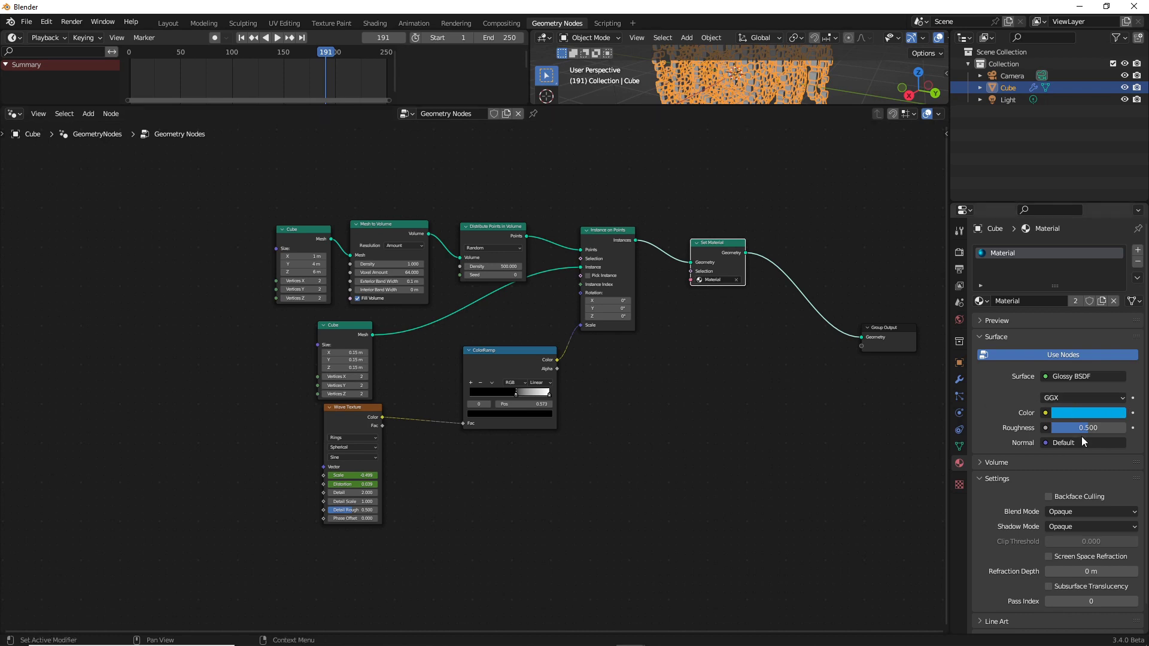
Set the glossy material's roughness to 0.238 and inspect the cubes in rendered shading in the Layout workspace.
left_click_drag(1084, 429, 1065, 429)
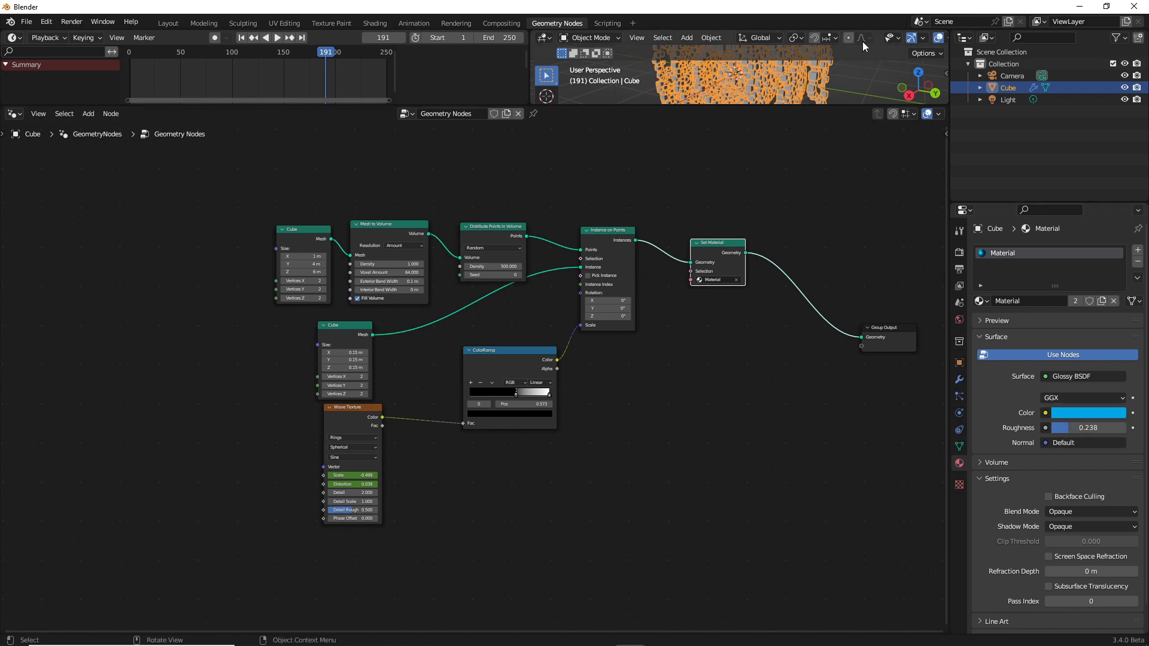
left_click(168, 24)
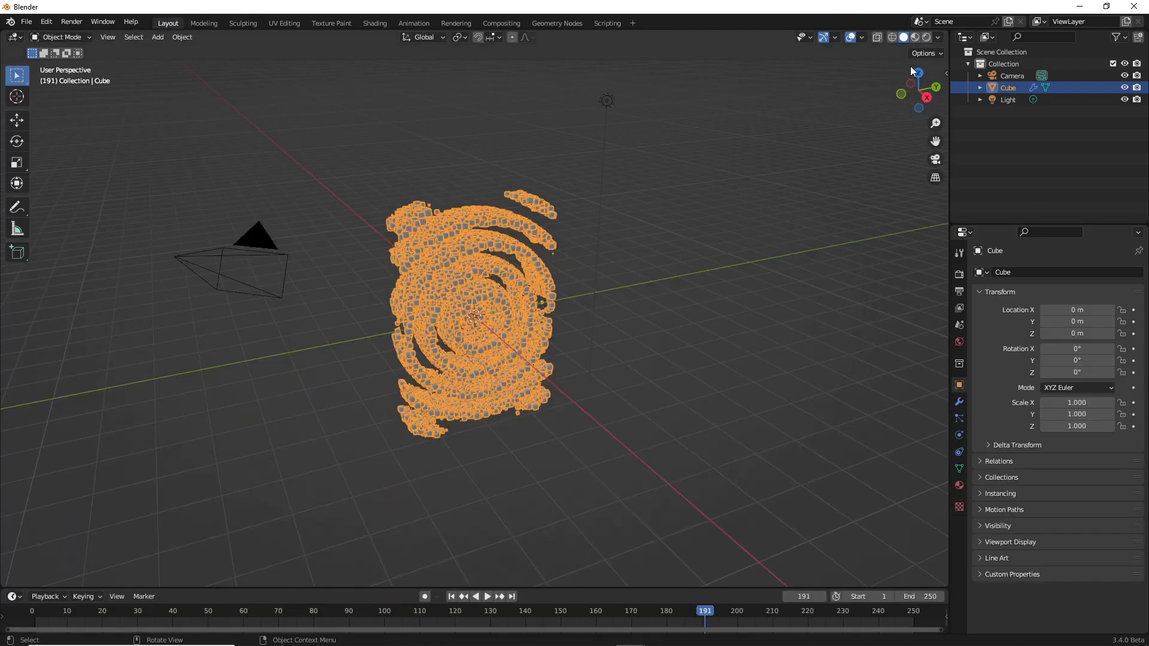
key("z")
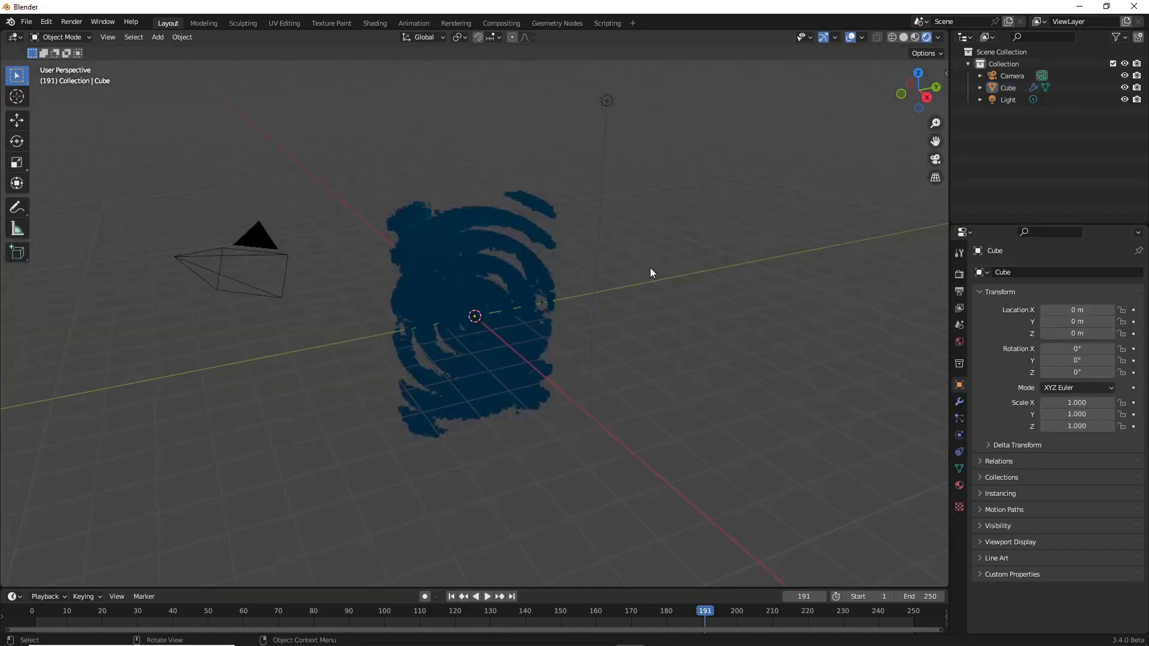
mouse_move(650, 268)
middle_mouse_down()
mouse_move(503, 264)
mouse_move(475, 252)
mouse_move(536, 258)
middle_mouse_up()
scroll(508, 305, "up", 5)
scroll(591, 295, "down", 3)
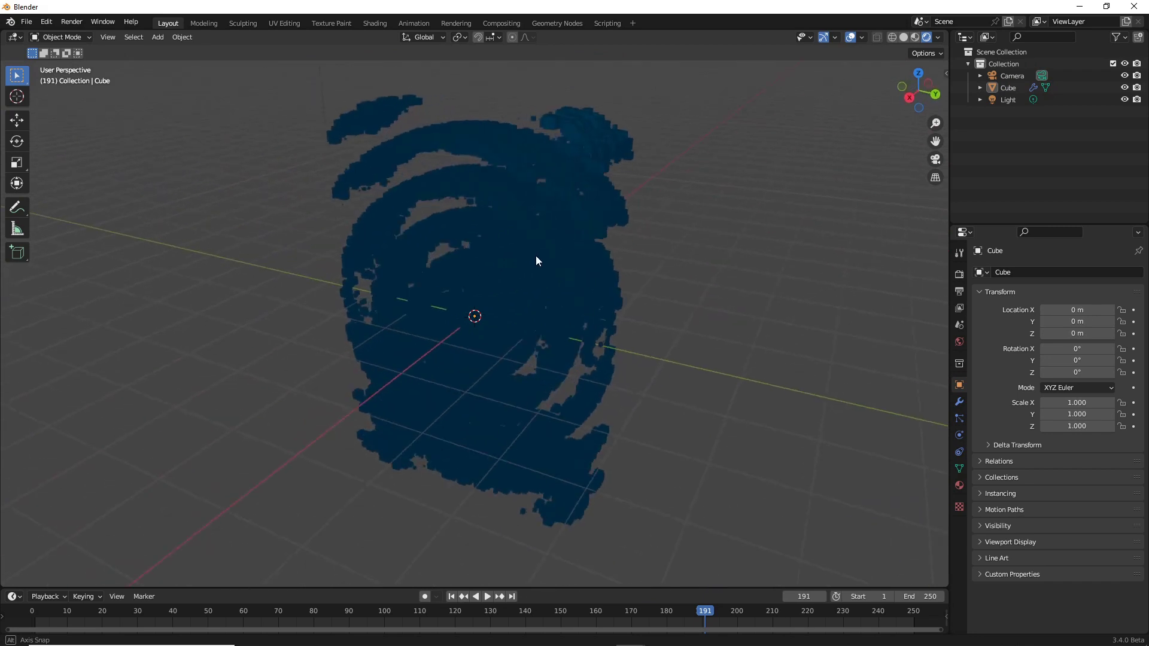
scroll(536, 261, "down", 2)
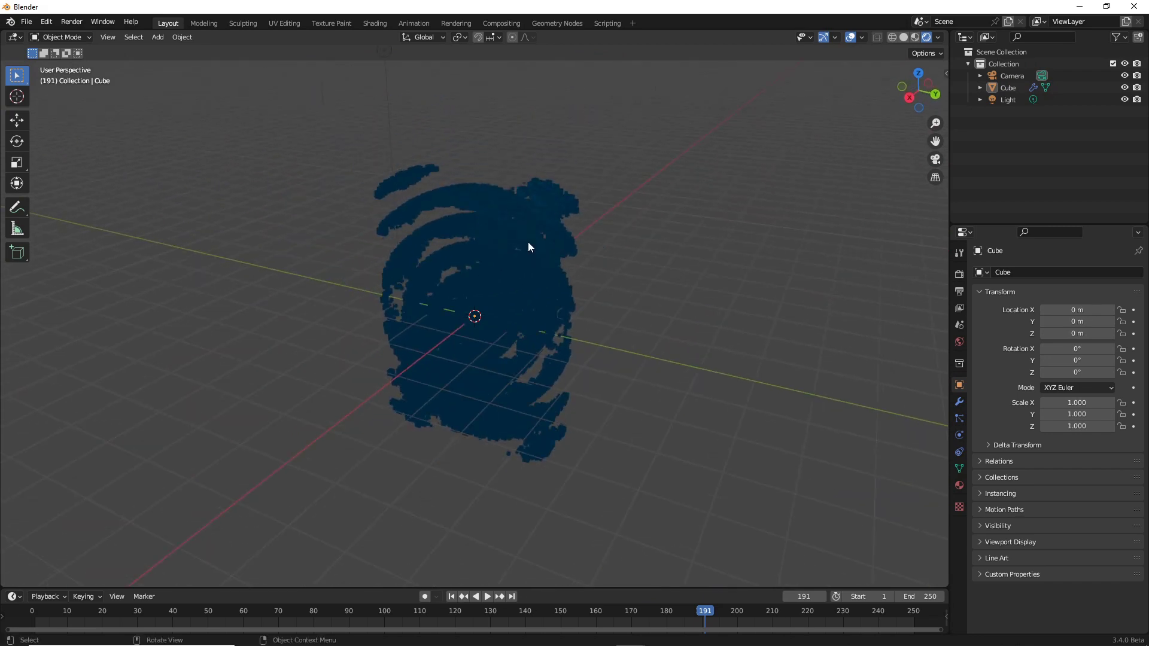
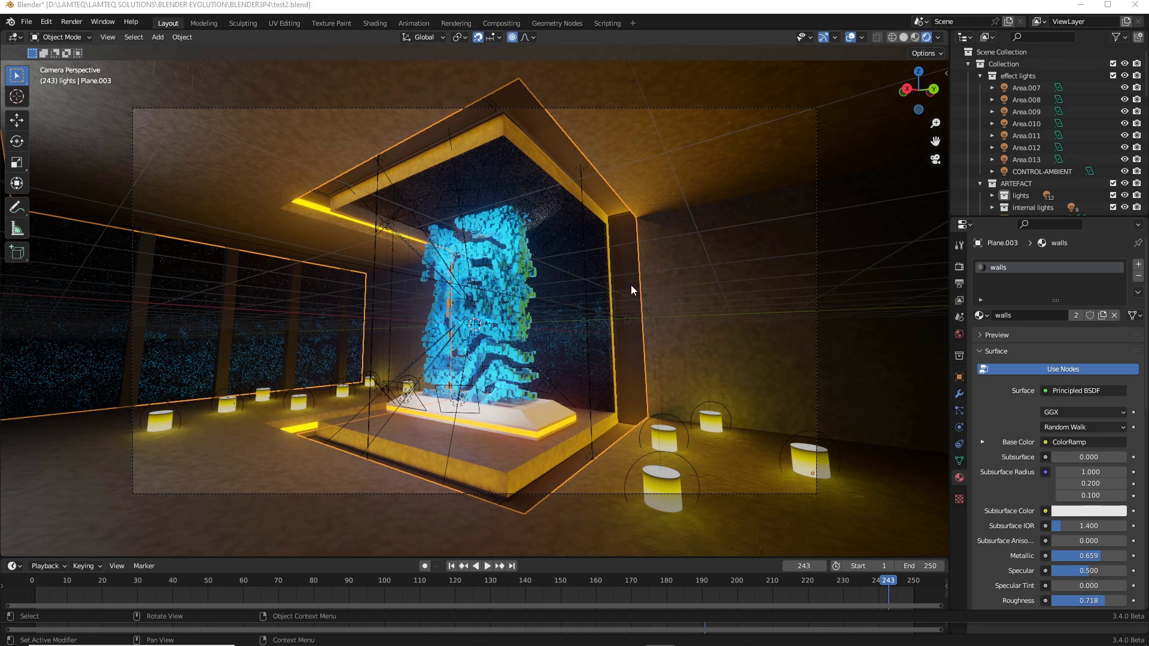
Show the World node tree in the Shading workspace with an enlarged node editor and the 3D viewport in rendered shading.
left_click(374, 22)
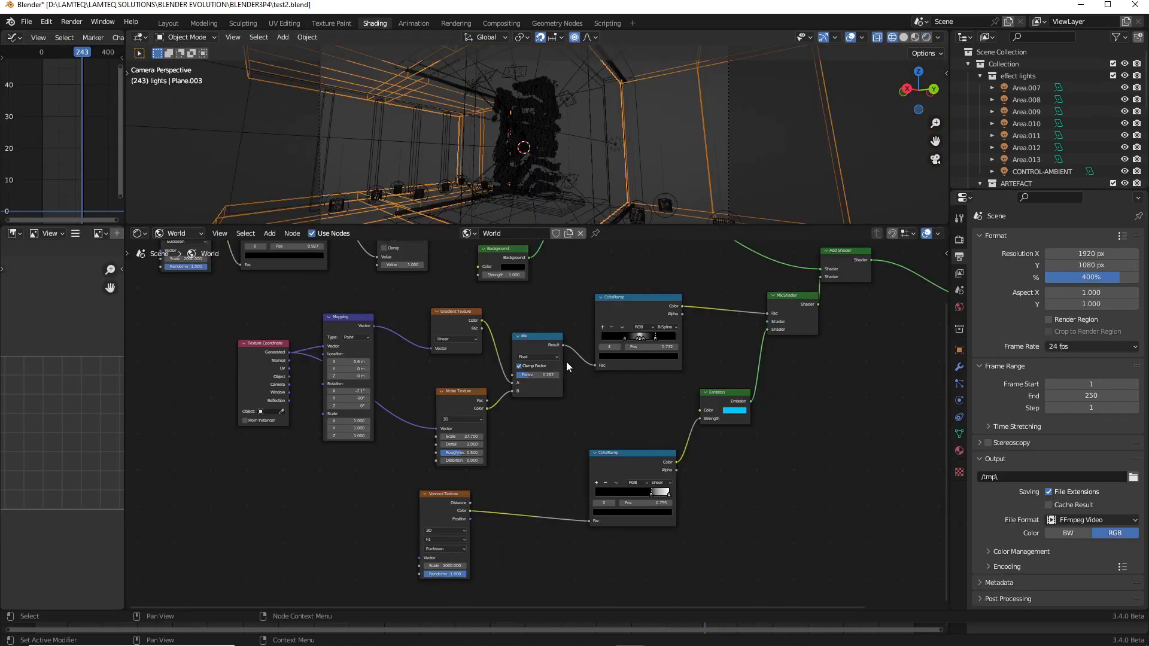
scroll(572, 338, "down", 3)
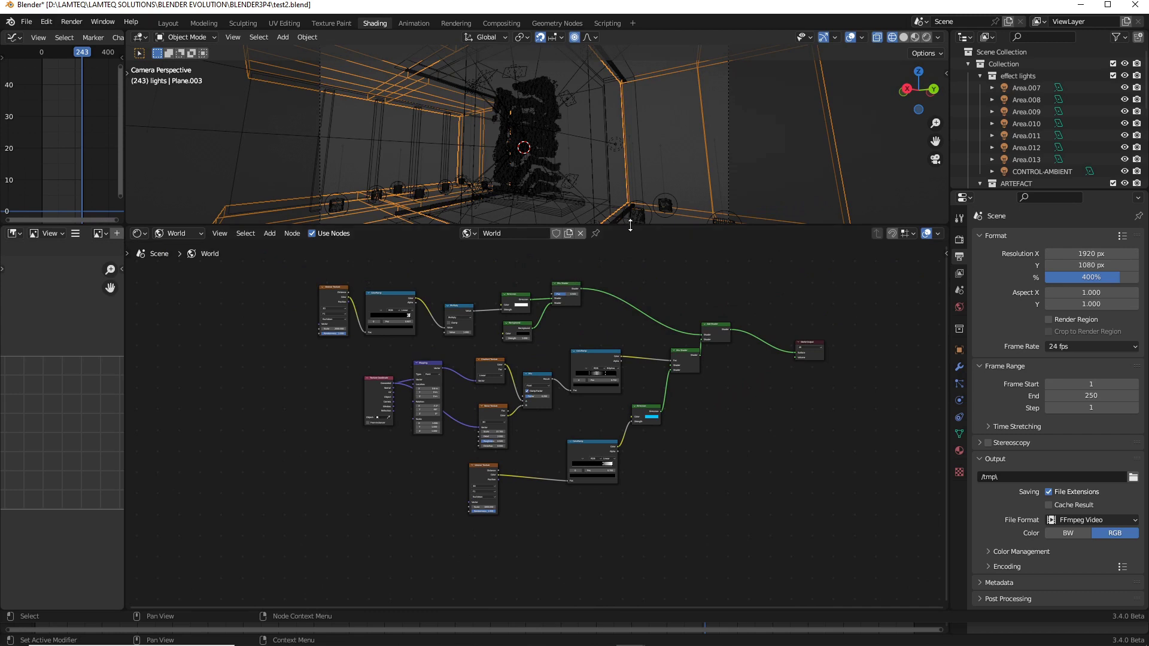
left_click_drag(630, 225, 629, 73)
scroll(601, 281, "up", 3)
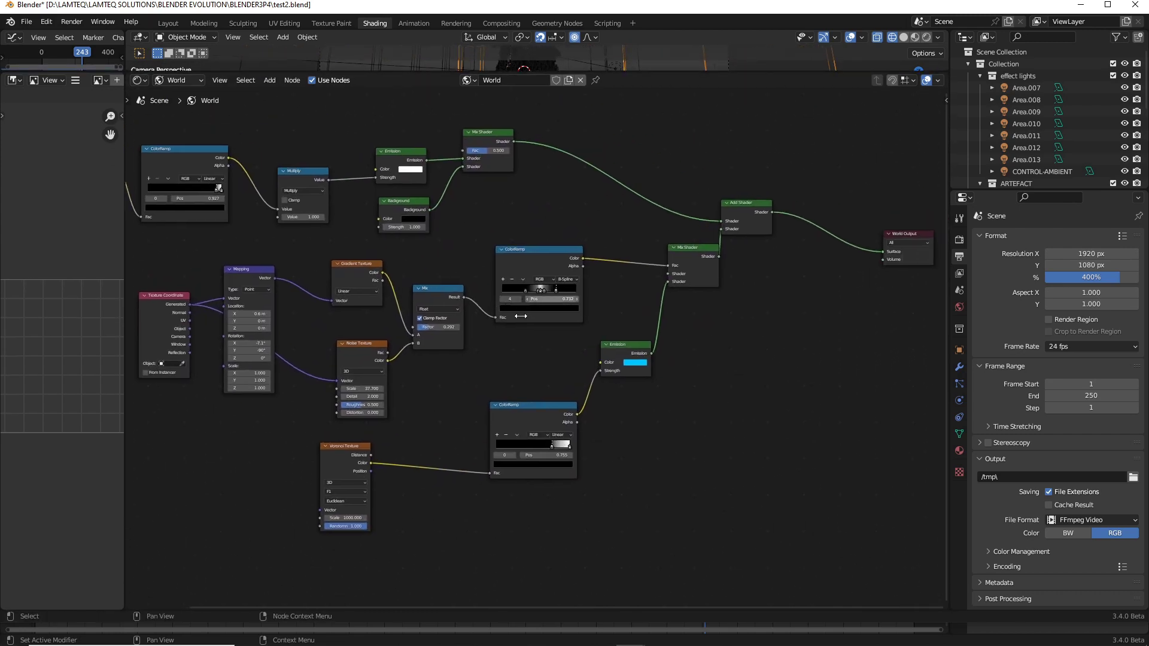
middle_click_drag(521, 316, 536, 379)
middle_click_drag(591, 262, 717, 319)
scroll(635, 304, "down", 1)
scroll(637, 302, "up", 1)
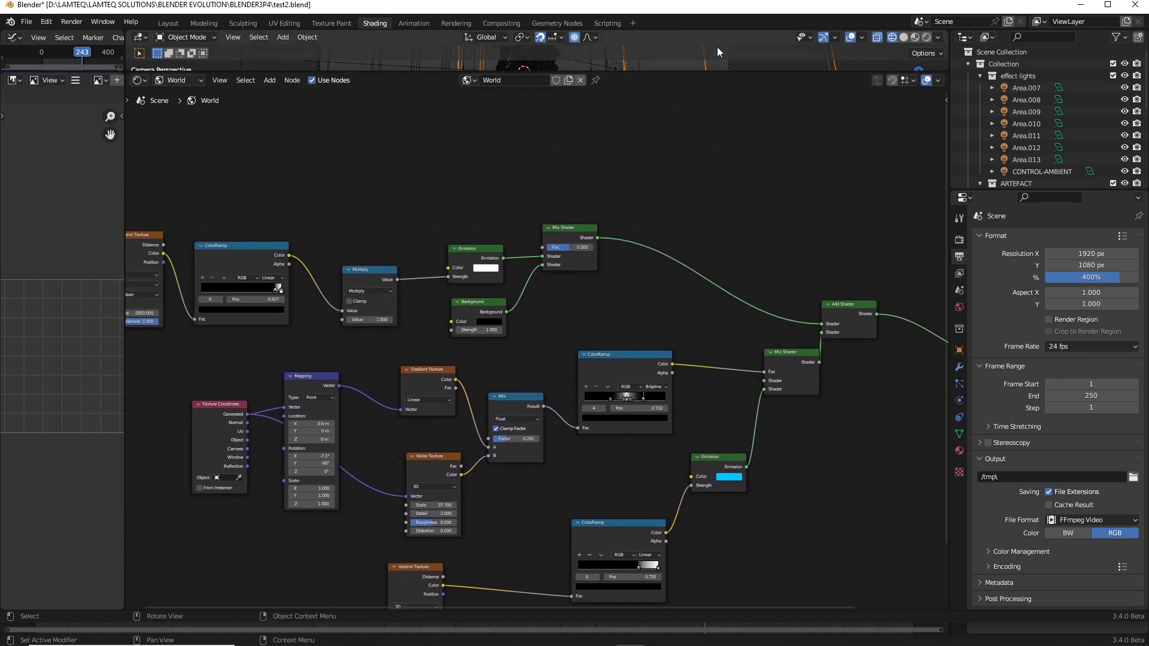
left_click_drag(732, 73, 732, 179)
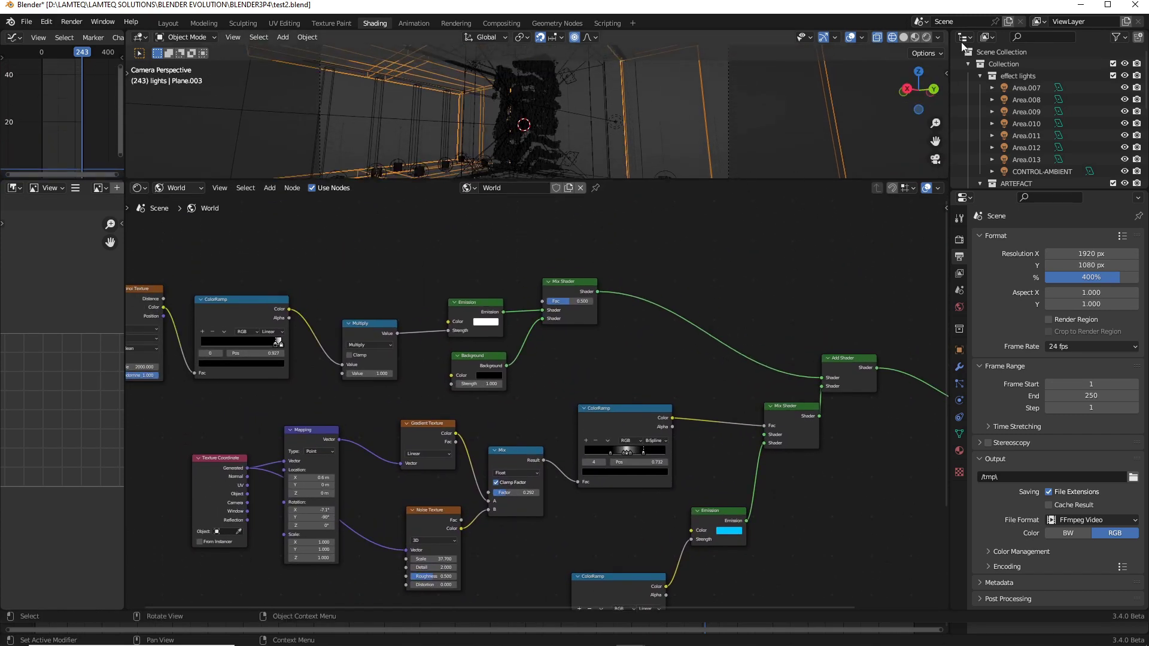
left_click(924, 40)
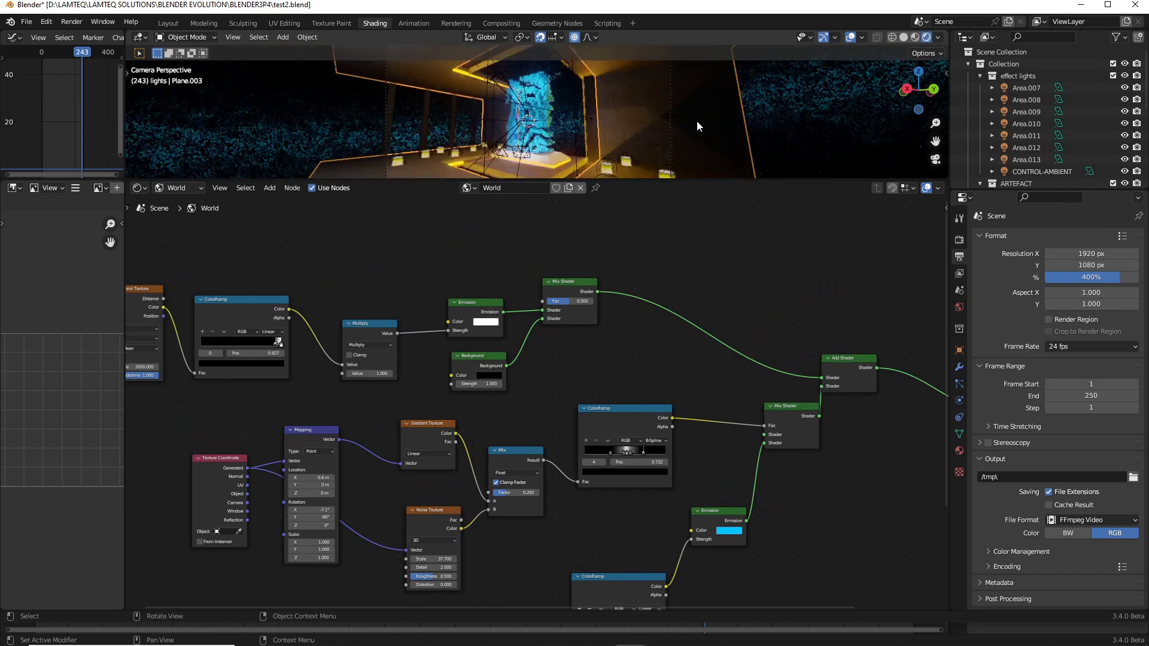
Unlink the lower Mix Shader, connect the upper Mix Shader directly to the World Output's Surface, and move the Add Shader aside.
left_click(822, 384)
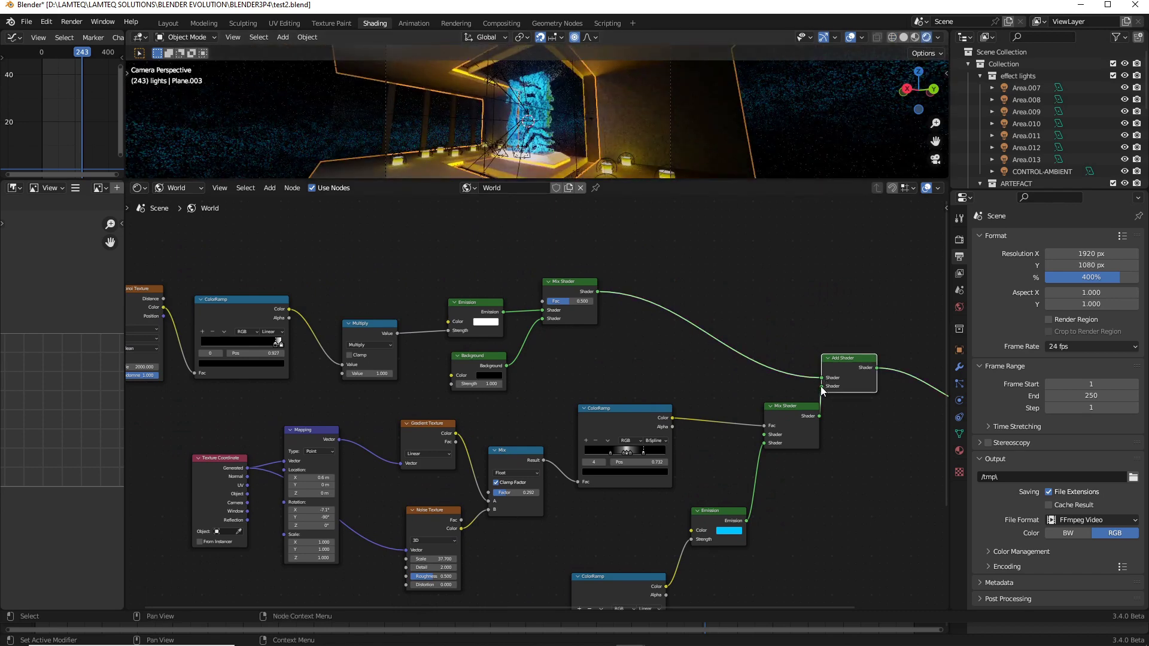
left_click_drag(821, 386, 856, 434)
left_click_drag(861, 366, 863, 365)
middle_click_drag(898, 342, 753, 333)
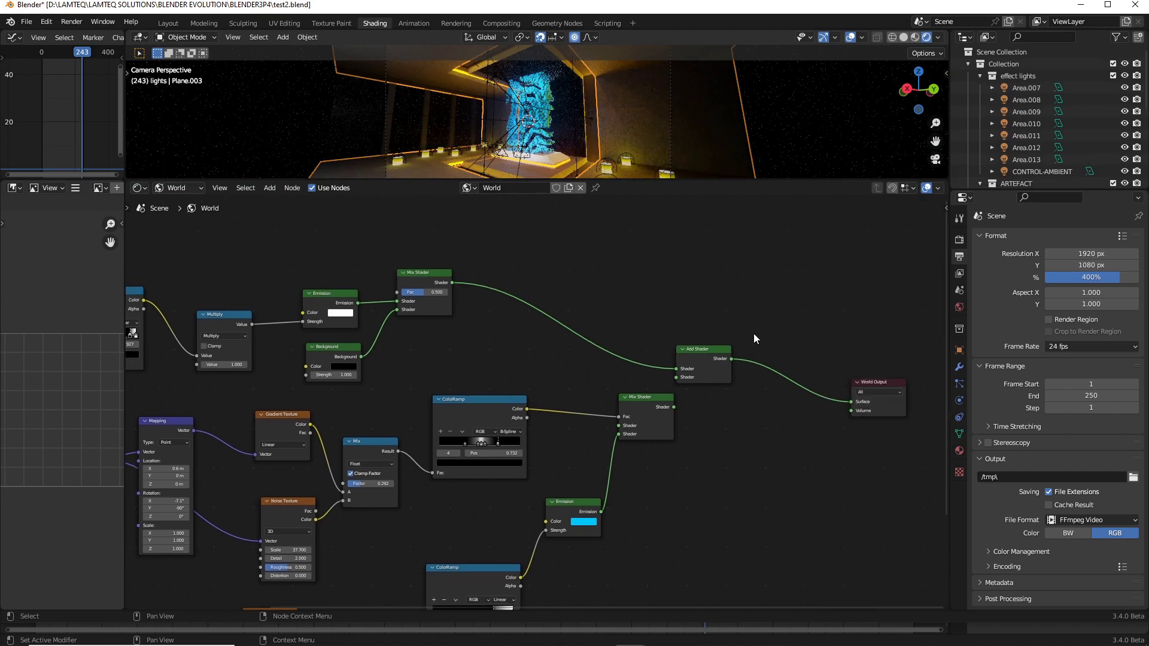
left_click_drag(676, 368, 855, 406)
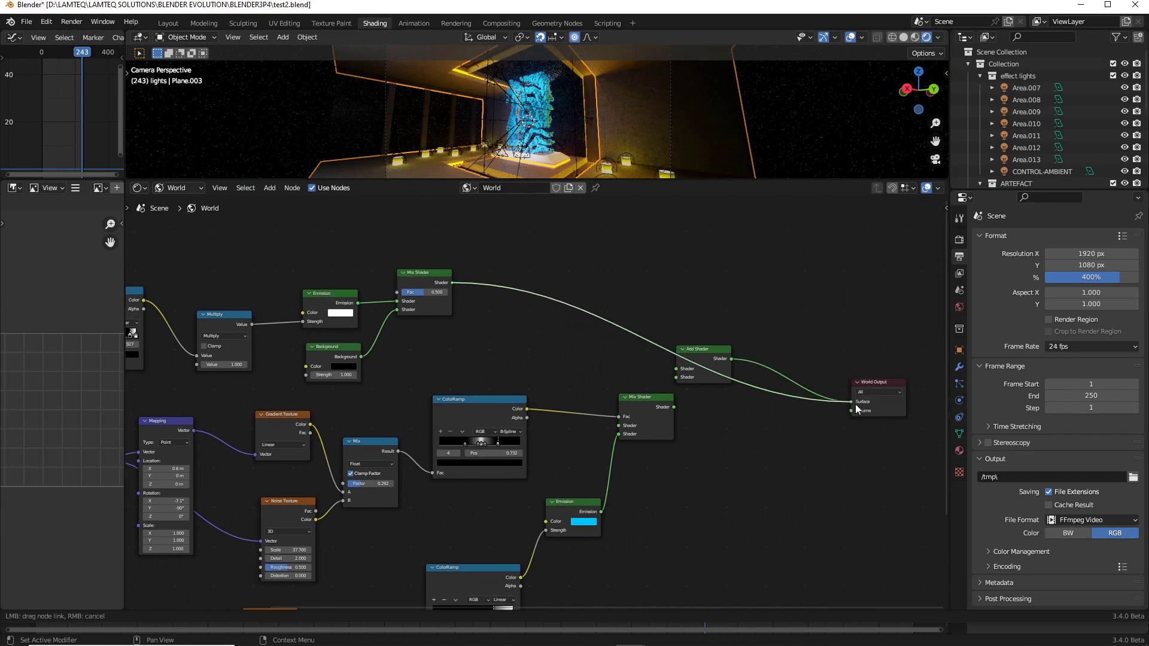
left_click_drag(709, 361, 723, 431)
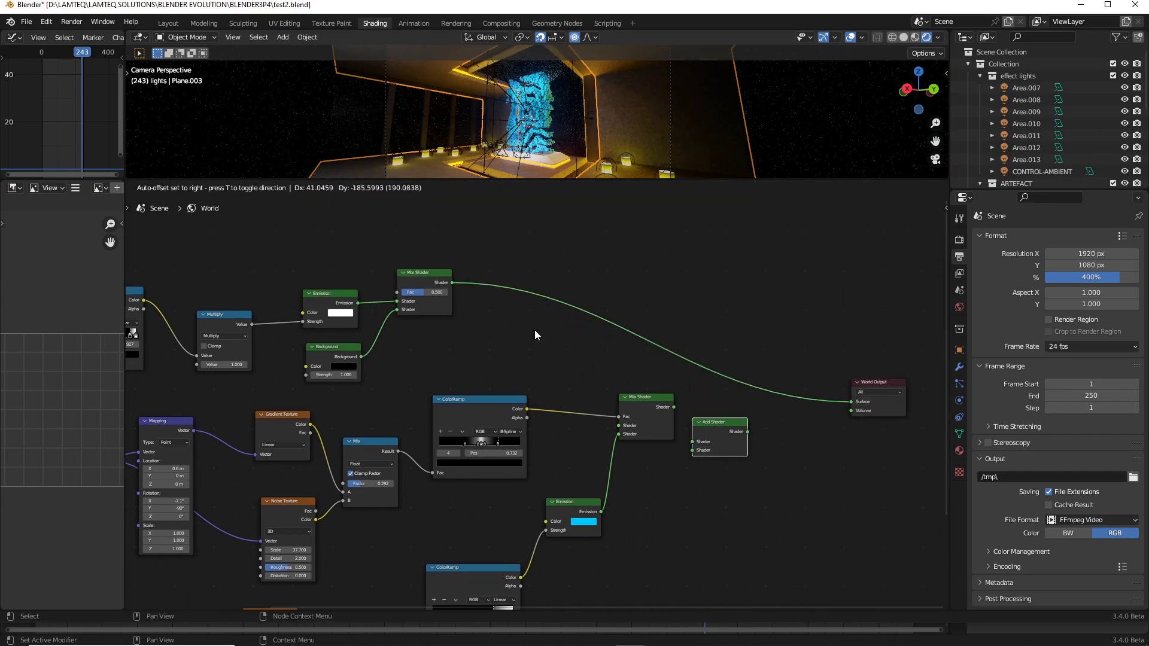
Examine the Voronoi Texture, ColorRamp, Multiply, Emission and Background nodes feeding the upper Mix Shader.
middle_click_drag(615, 316, 651, 323)
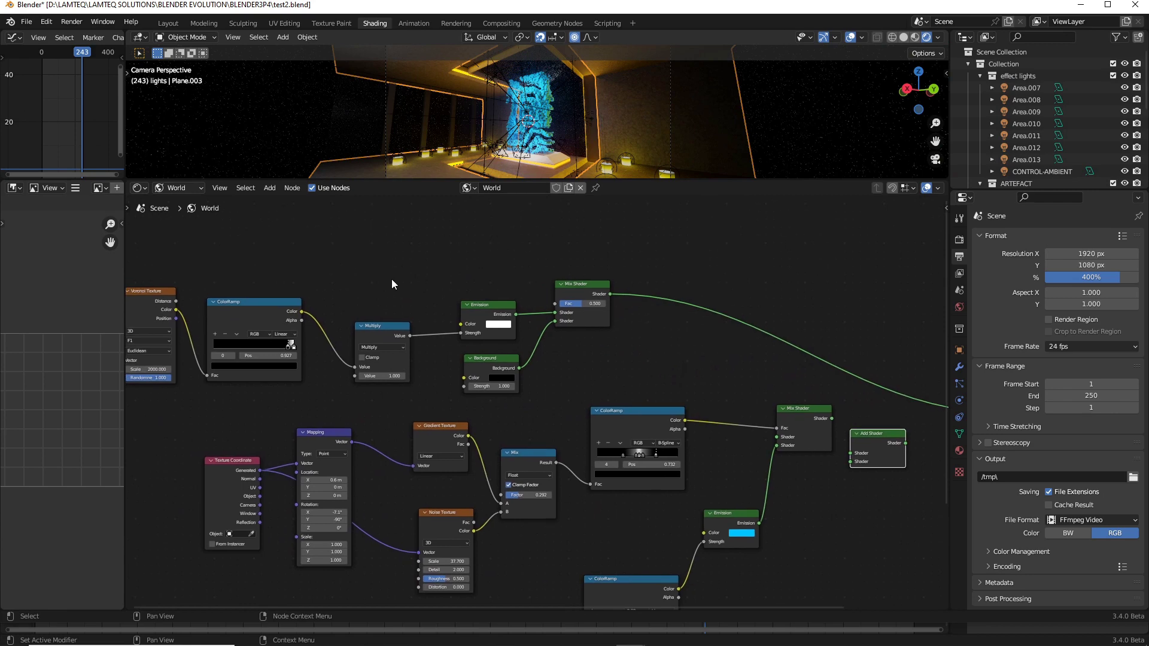
scroll(631, 360, "up", 4)
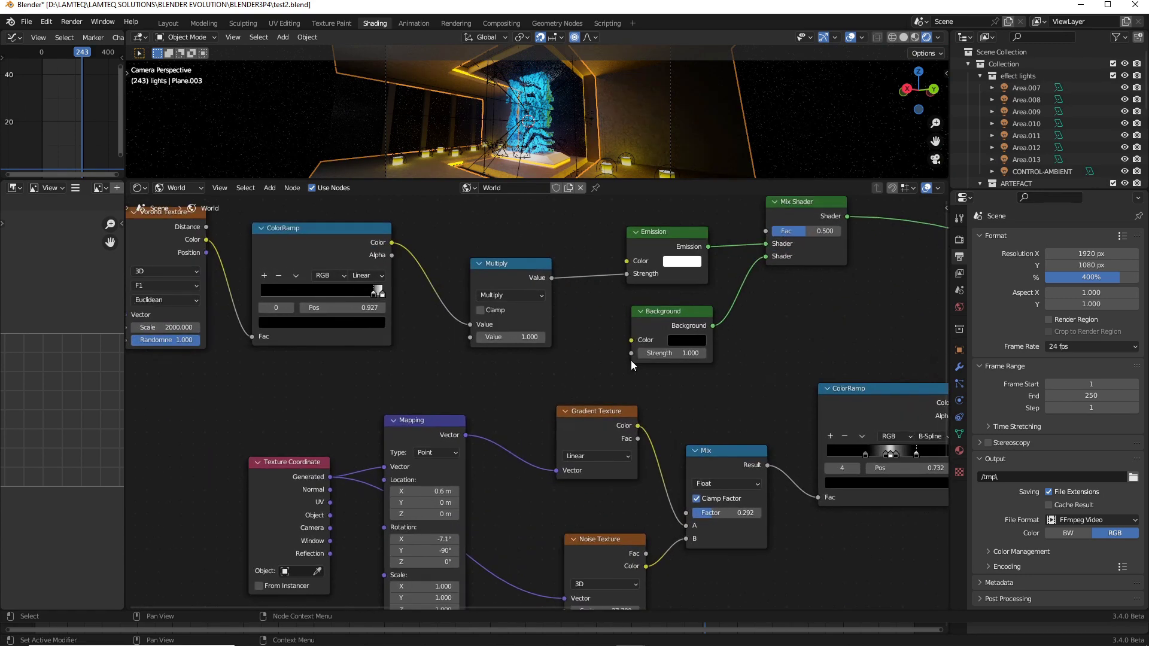
scroll(637, 326, "down", 1)
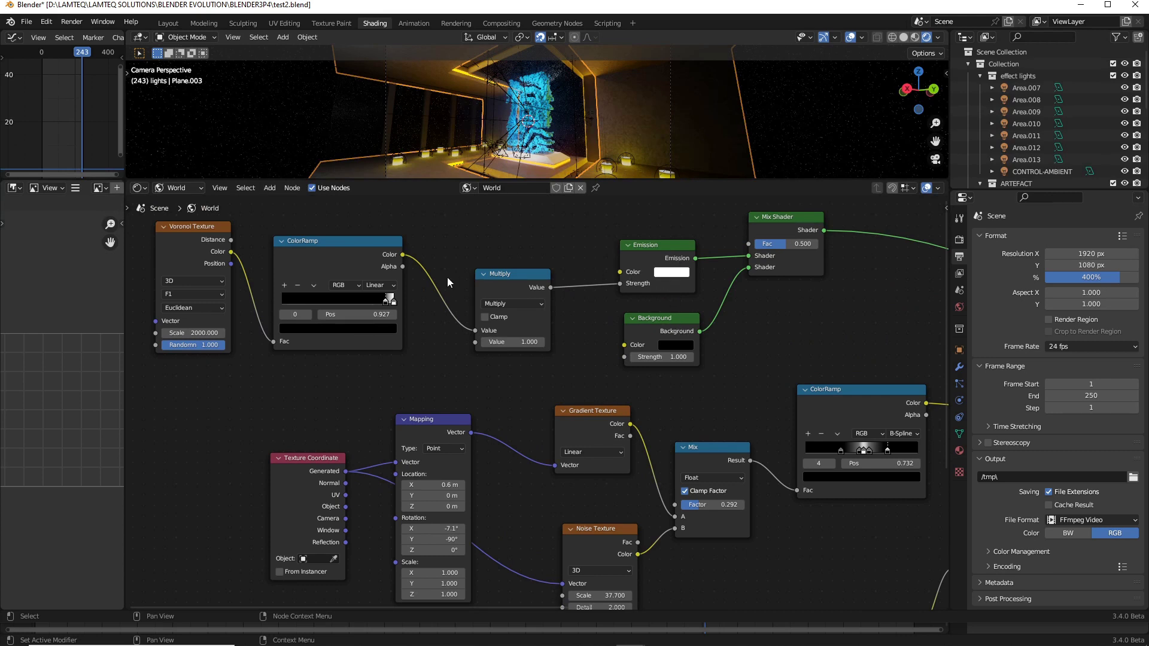
left_click(317, 241)
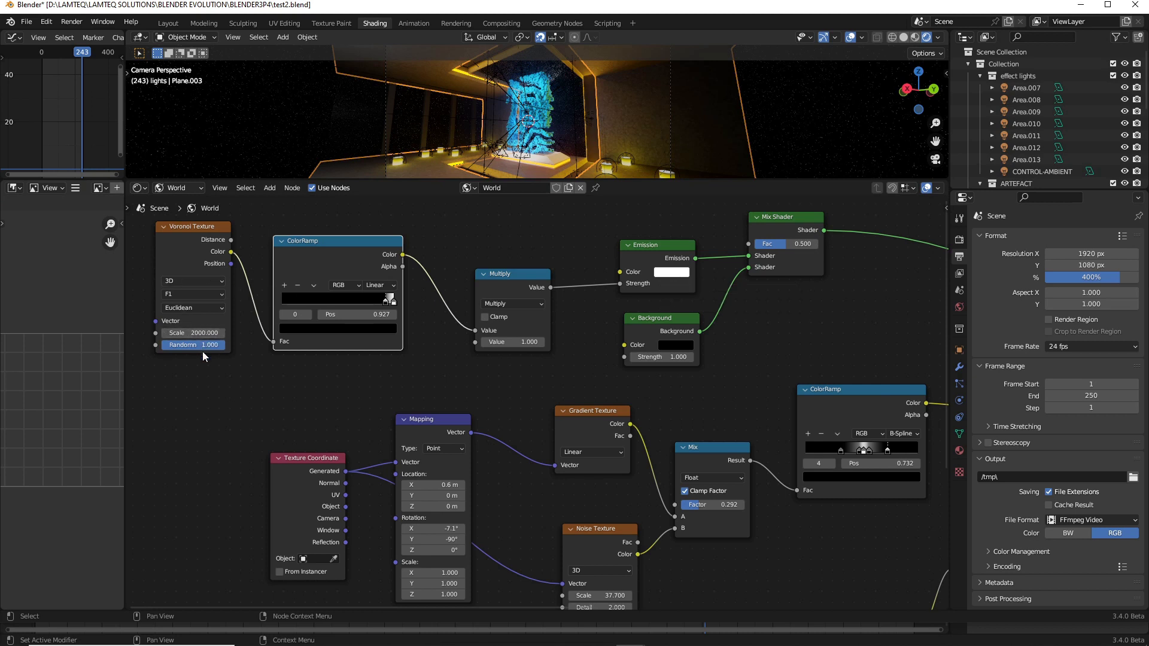
scroll(731, 332, "down", 2)
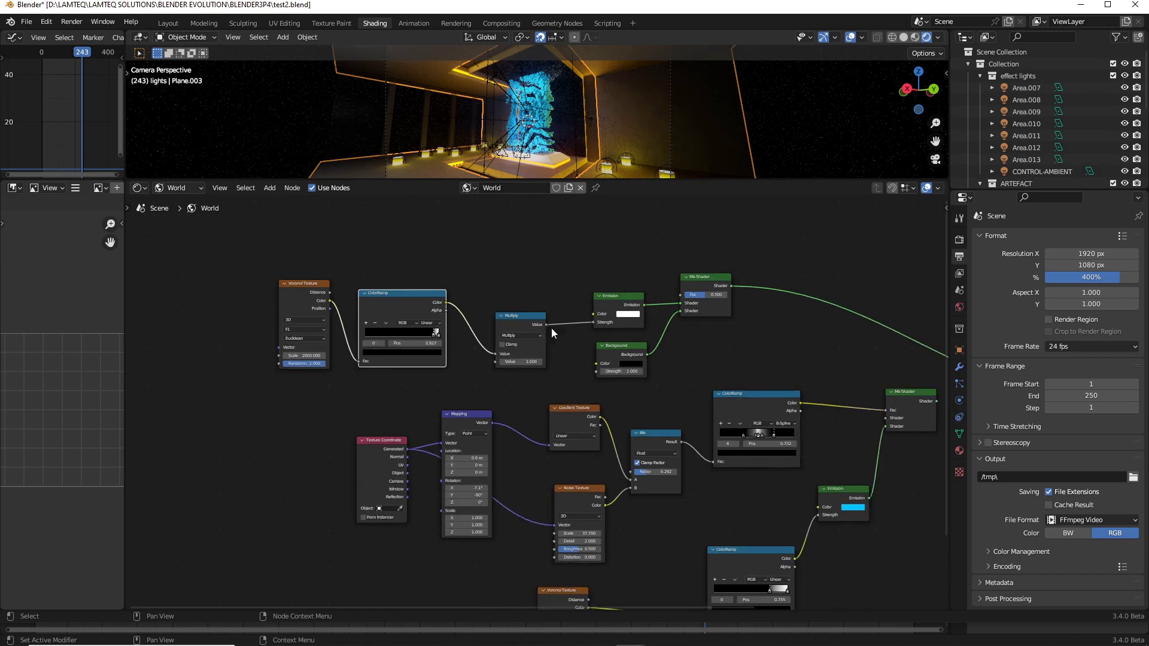
scroll(551, 327, "up", 2)
middle_click_drag(389, 325, 600, 334)
Set the upper Voronoi Texture's scale to 24.6 and its ColorRamp's black stop to position 0.
left_click(411, 343)
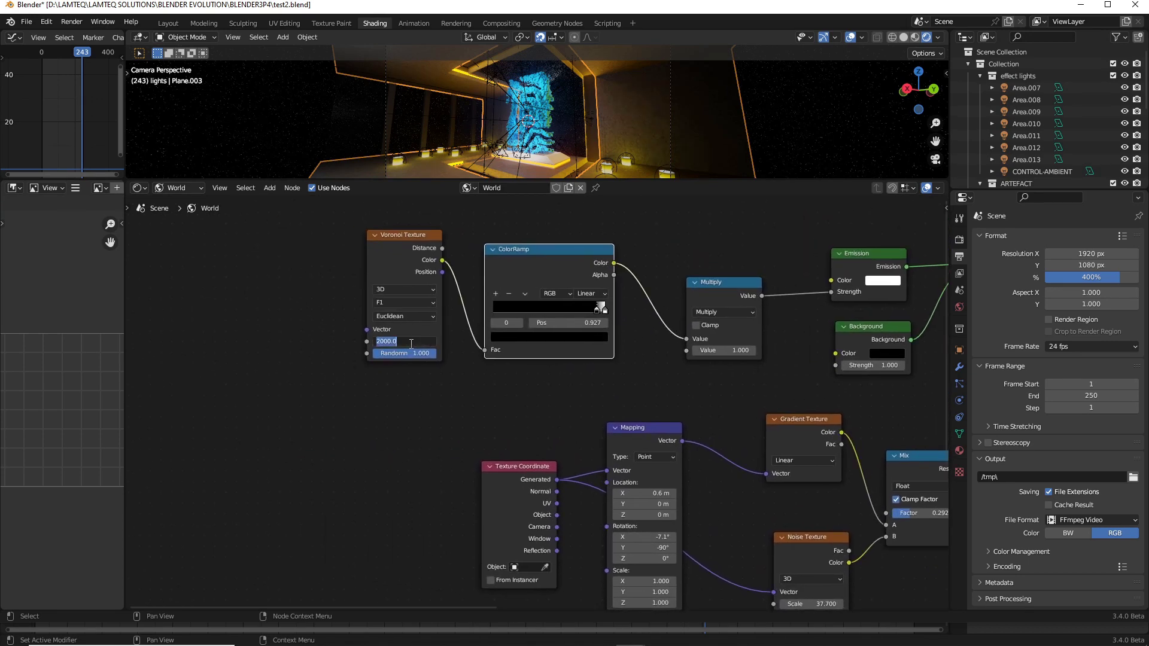
type("1")
key("Return")
left_click_drag(404, 342, 389, 302)
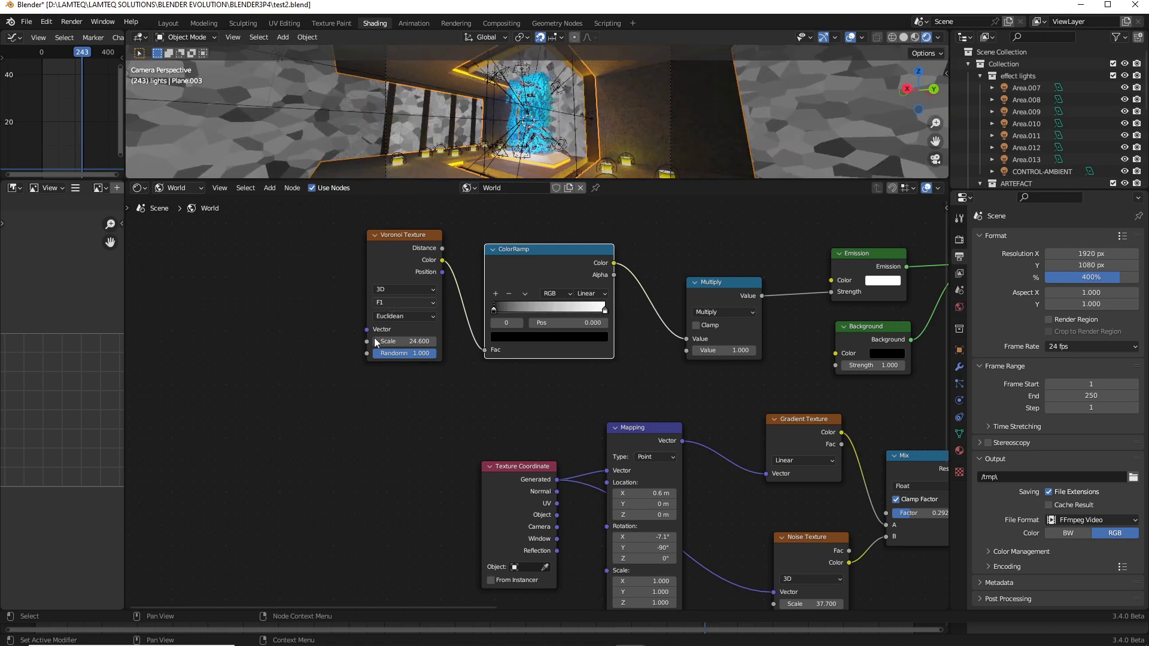
Try scale values of 1 and 44.7 on the upper Voronoi Texture to compare the background pattern.
left_click(415, 341)
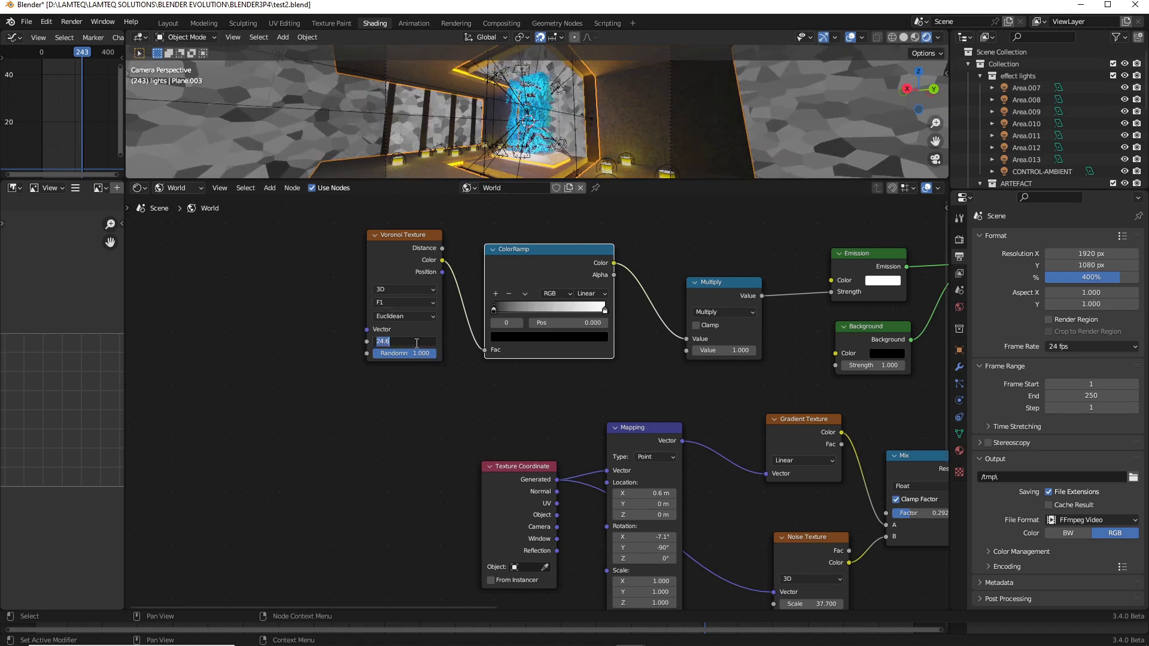
type("1")
key("Return")
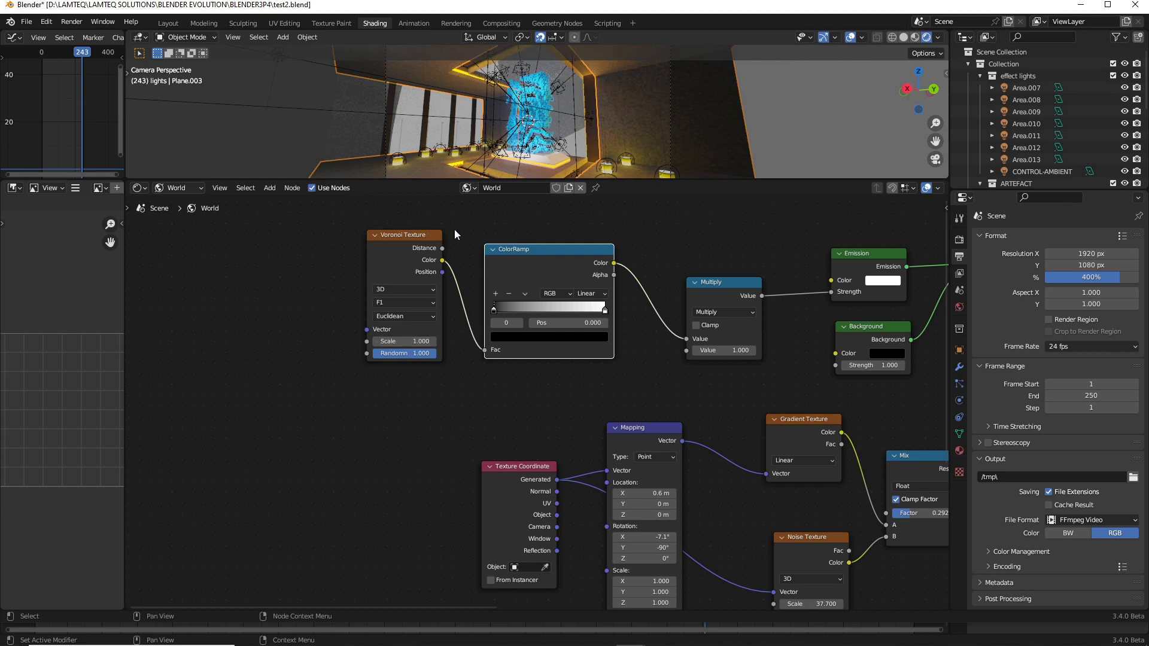
left_click(411, 342)
type("26.1")
key("Return")
left_click_drag(407, 341, 602, 334)
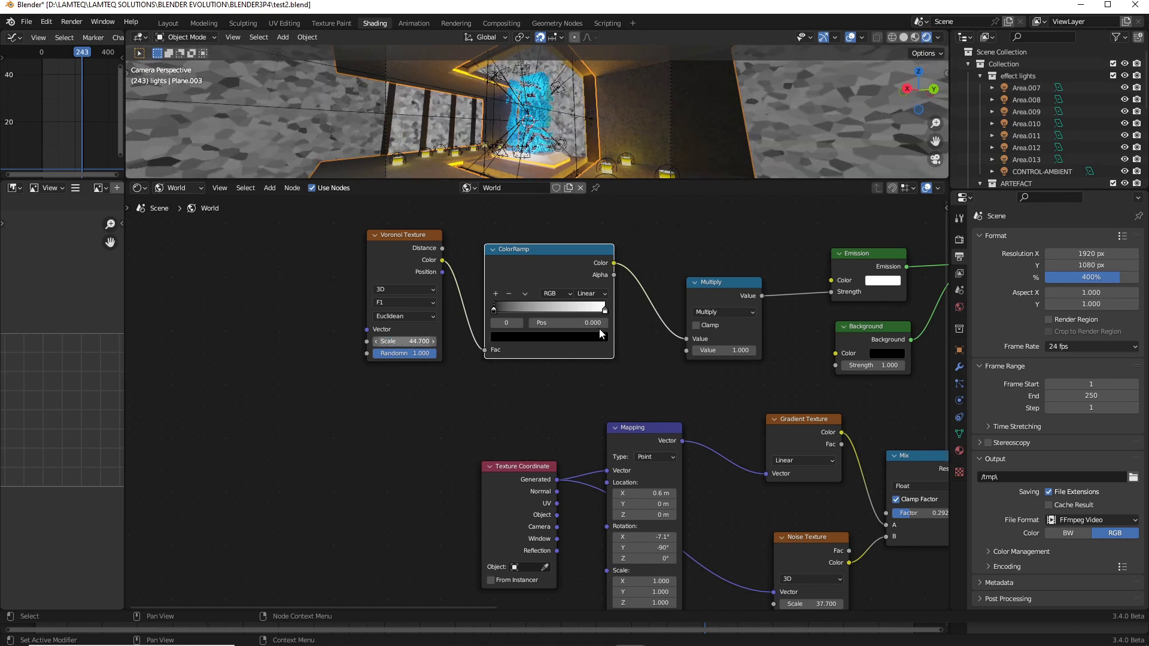
Set the upper Voronoi Texture's scale to 2000 and the ColorRamp's black stop to position 0.927.
left_click(399, 341)
type("2000")
key("Return")
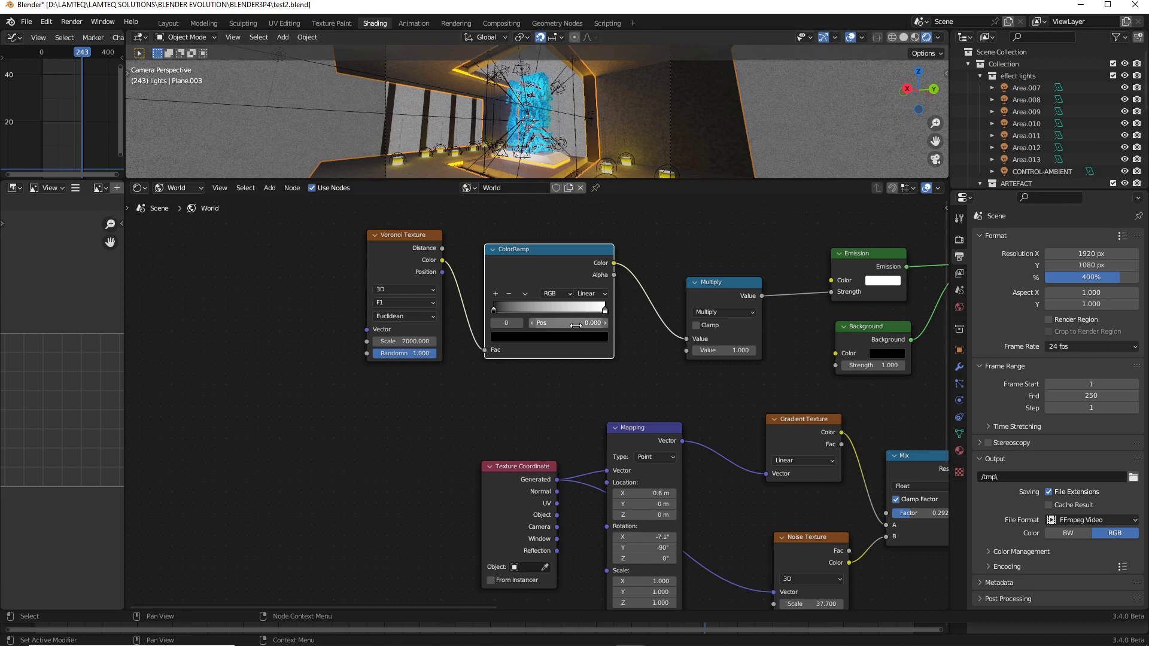
left_click_drag(493, 310, 603, 321)
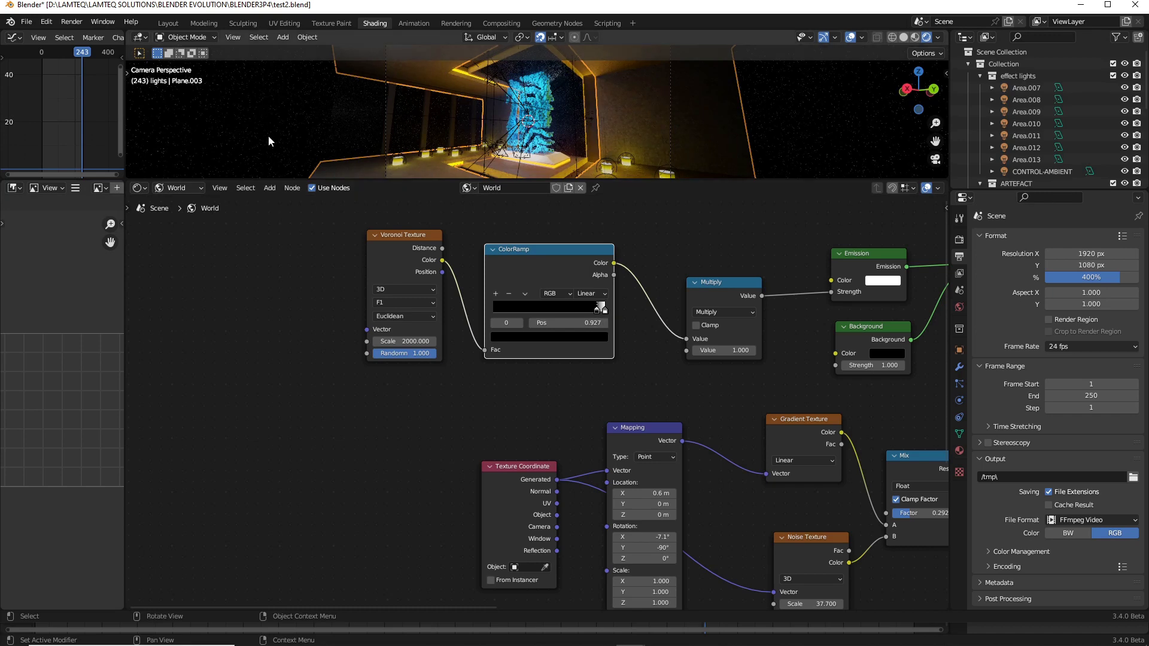
Review the upper branch's link to the World Output and view the star background through the camera in the Layout workspace.
scroll(664, 386, "down", 2)
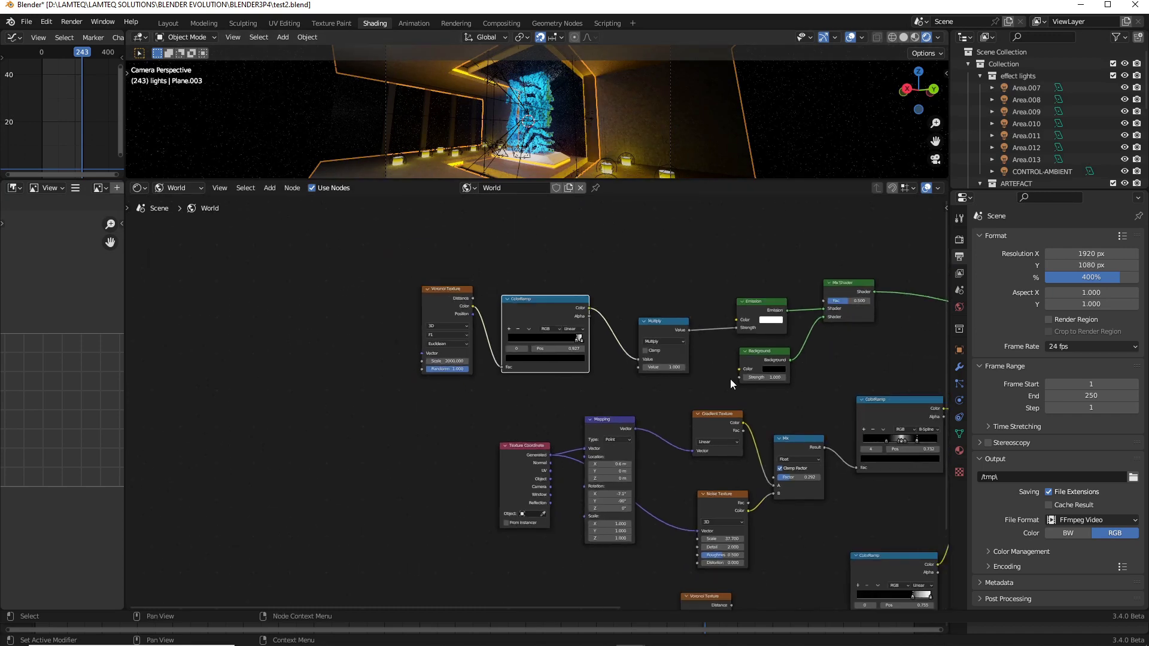
middle_click_drag(729, 379, 406, 388)
middle_click_drag(825, 385, 647, 369)
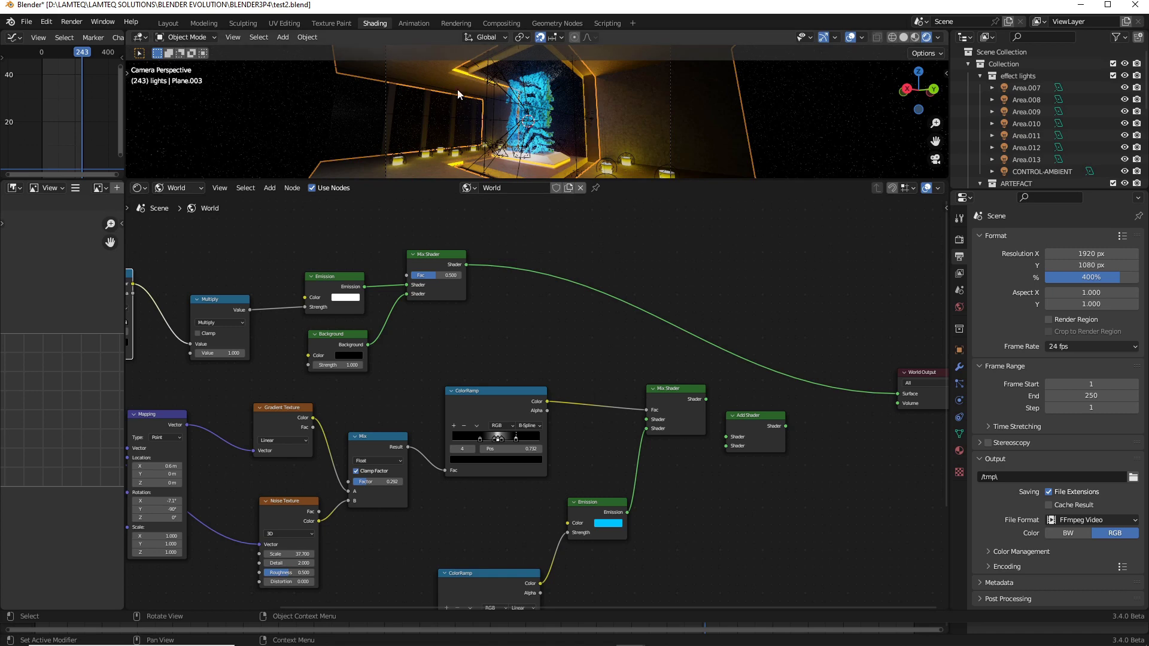
left_click(170, 22)
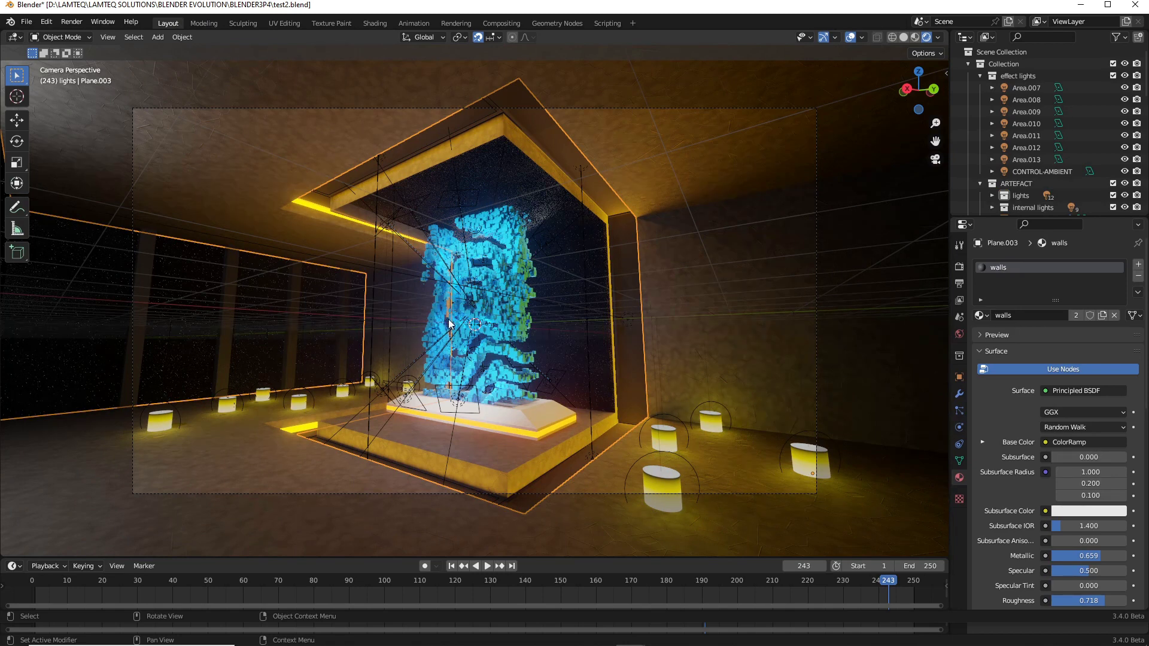
Return to the Shading workspace and connect the lower Mix Shader directly to the World Output's Surface.
left_click(373, 23)
middle_click_drag(749, 375, 648, 383)
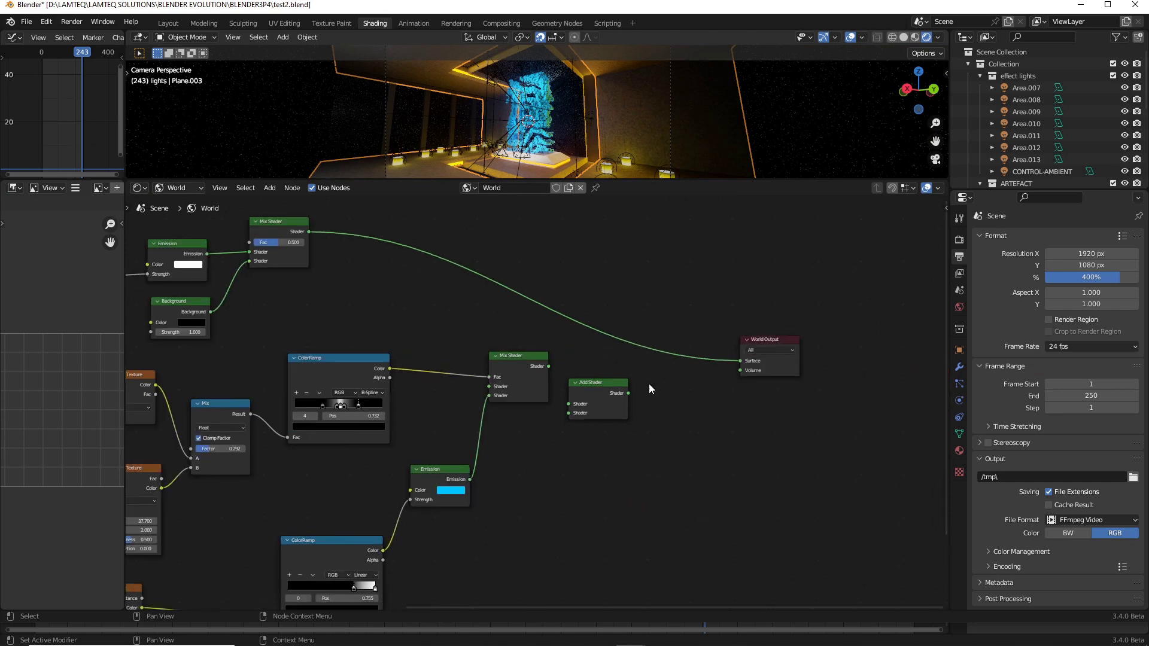
left_click(598, 380)
mouse_move(738, 359)
left_mouse_down()
mouse_move(591, 293)
mouse_move(561, 357)
mouse_move(544, 360)
mouse_move(738, 359)
left_mouse_up()
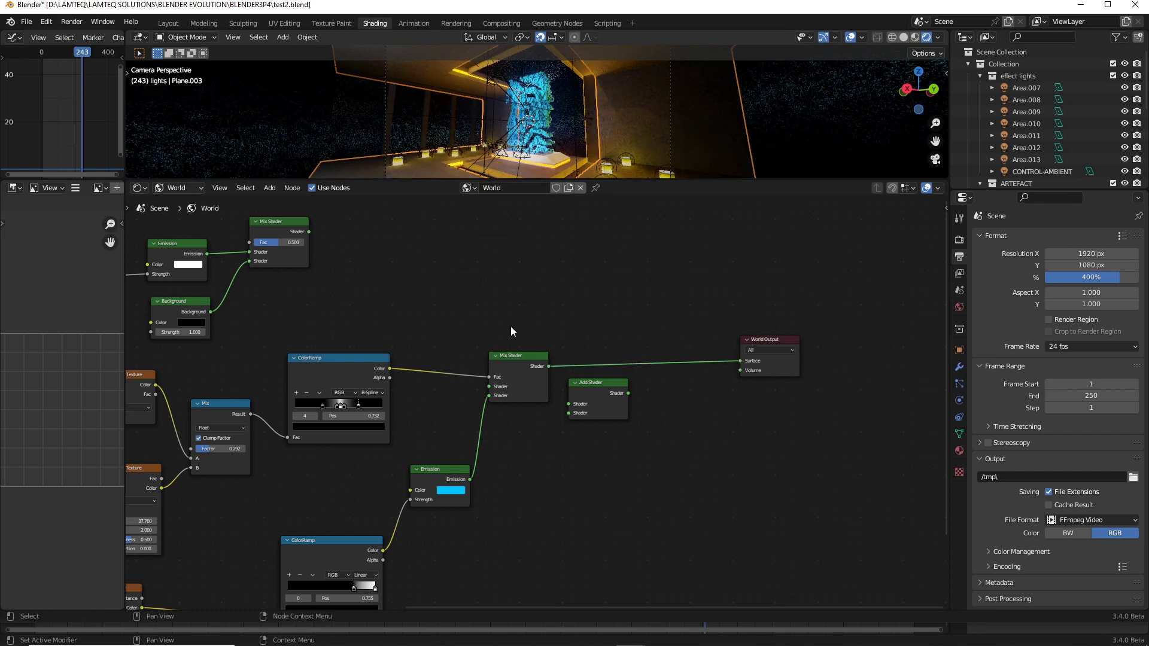
middle_click_drag(522, 200, 388, 345)
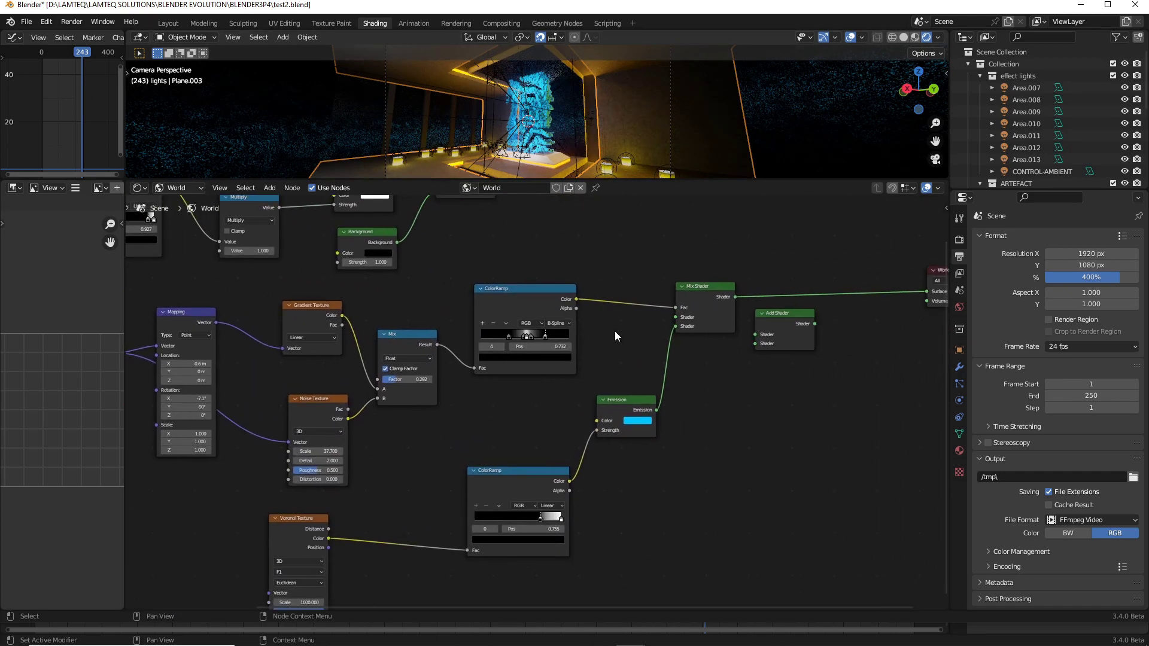
middle_click_drag(701, 380, 668, 432)
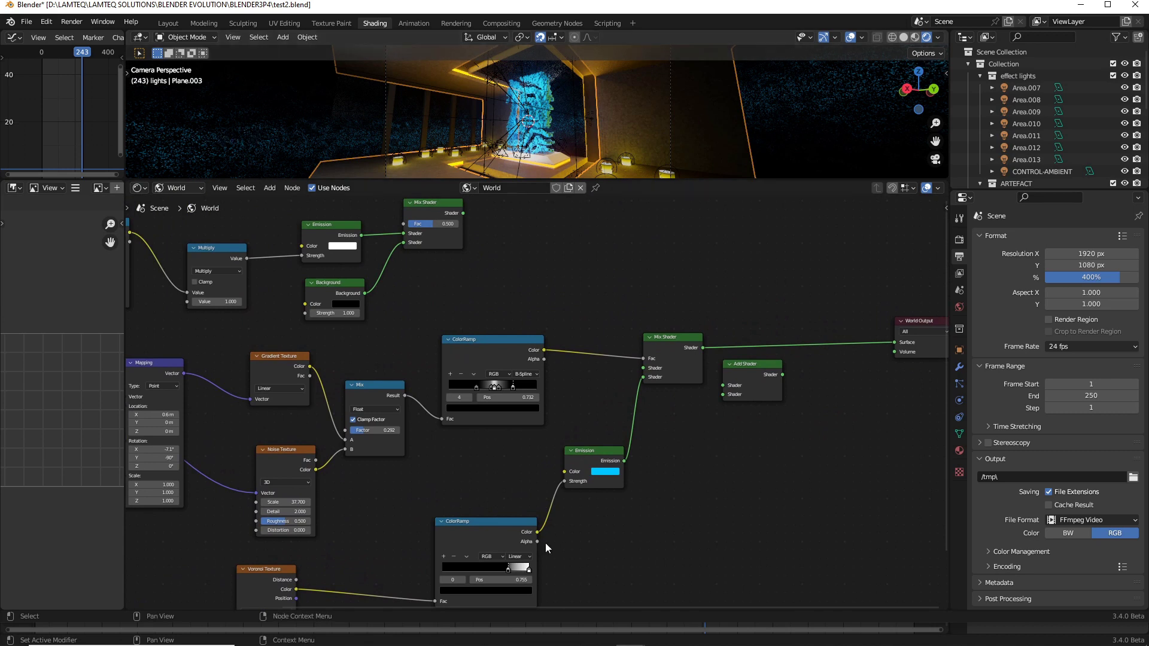
Rearrange the lower branch by moving the blue Emission, its linear ColorRamp and the connected Voronoi Texture closer together.
middle_click_drag(545, 543, 571, 432)
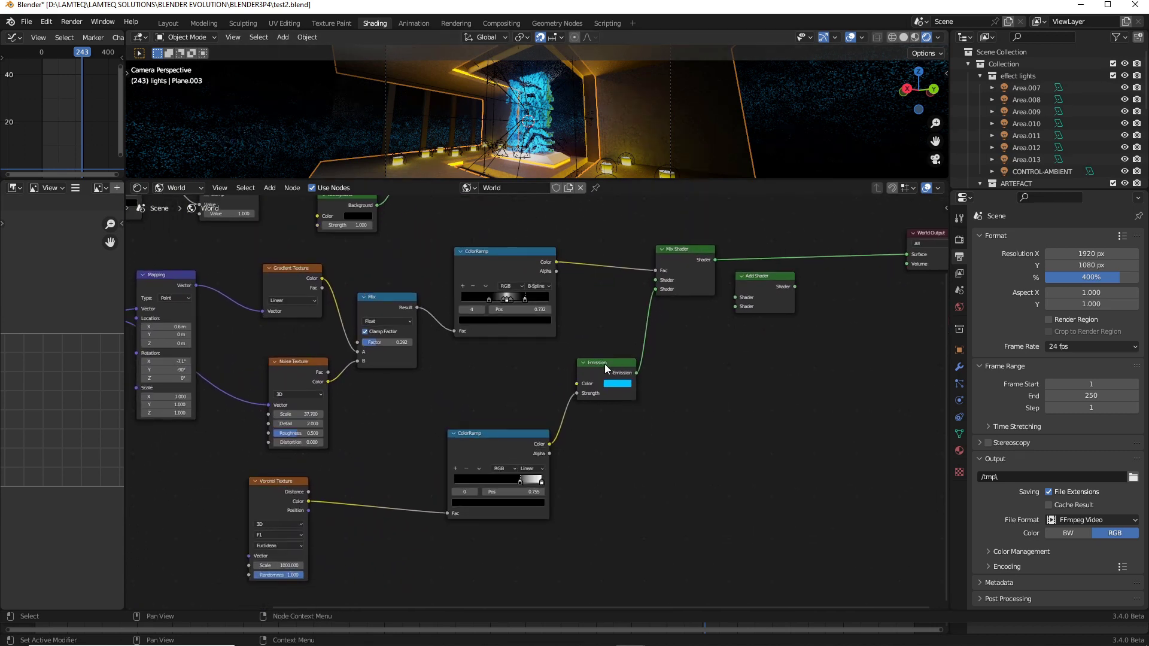
left_click_drag(604, 364, 598, 354)
scroll(549, 453, "up", 1)
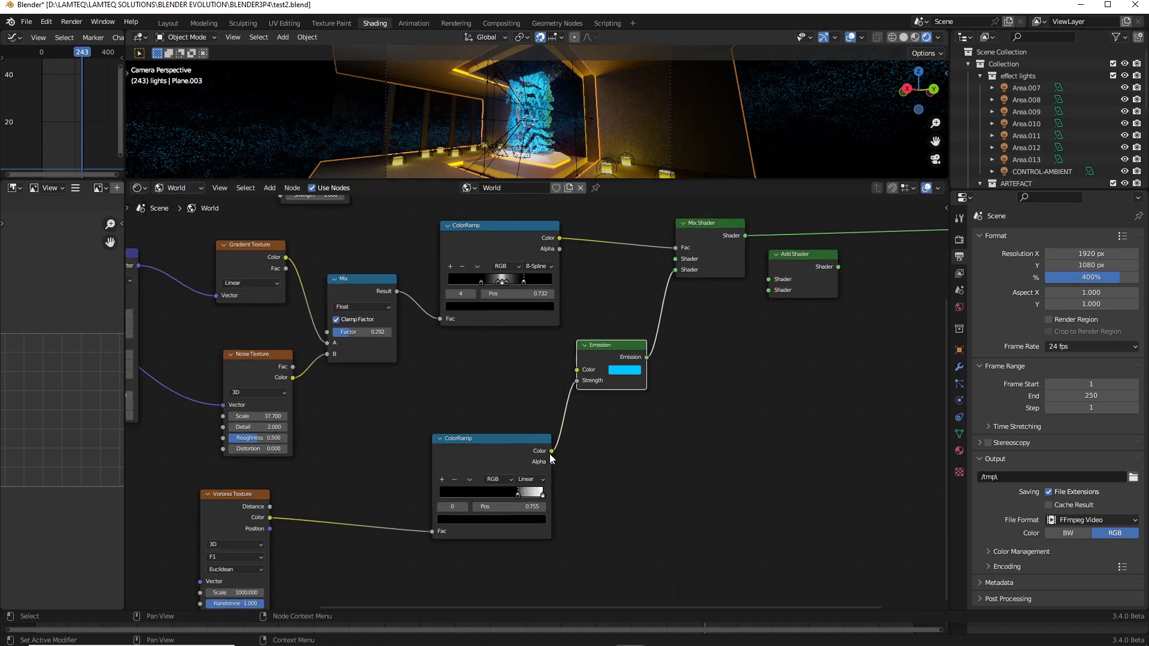
scroll(475, 388, "down", 4)
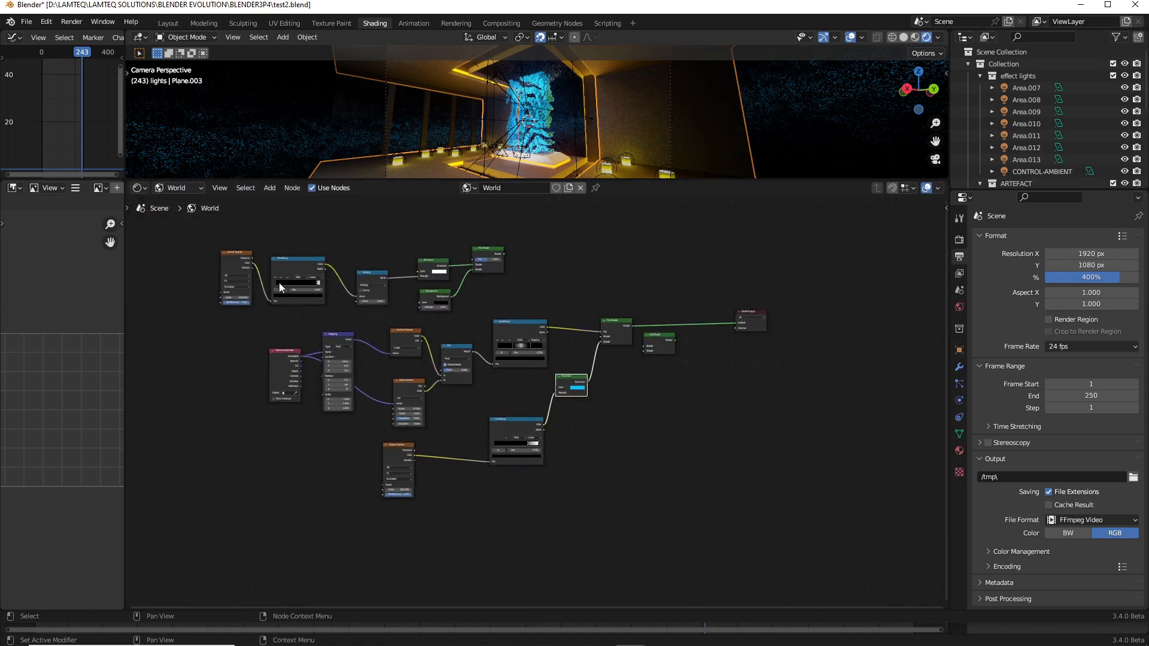
scroll(573, 411, "up", 5)
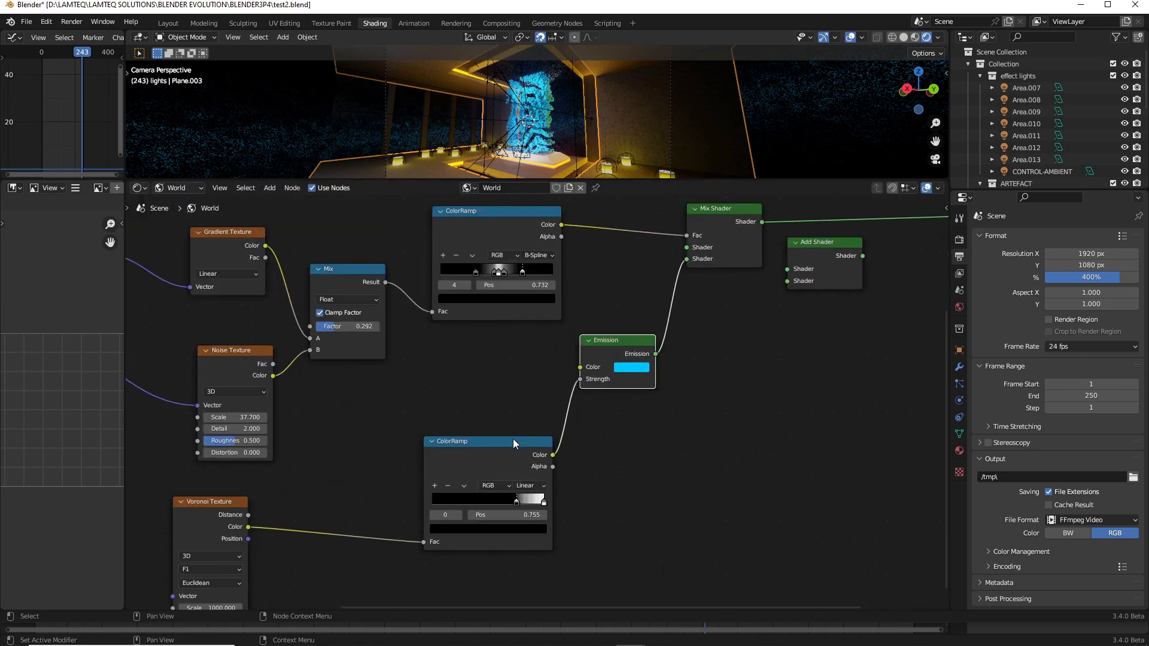
left_click_drag(512, 443, 507, 427)
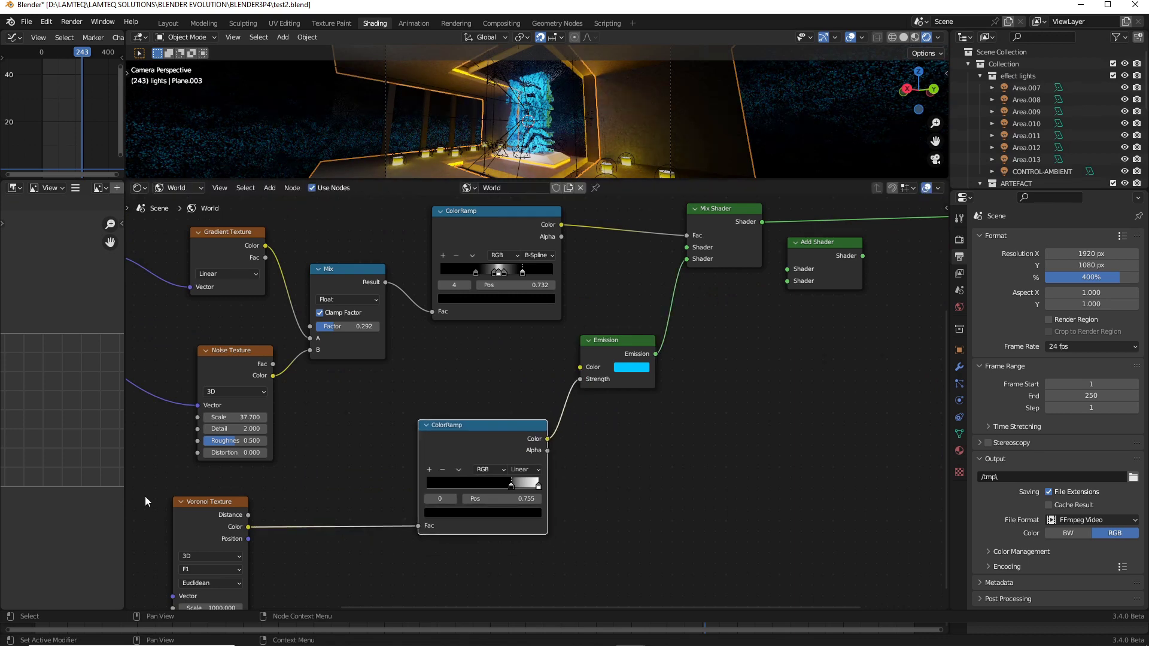
left_click(199, 503)
left_click_drag(240, 499, 329, 478)
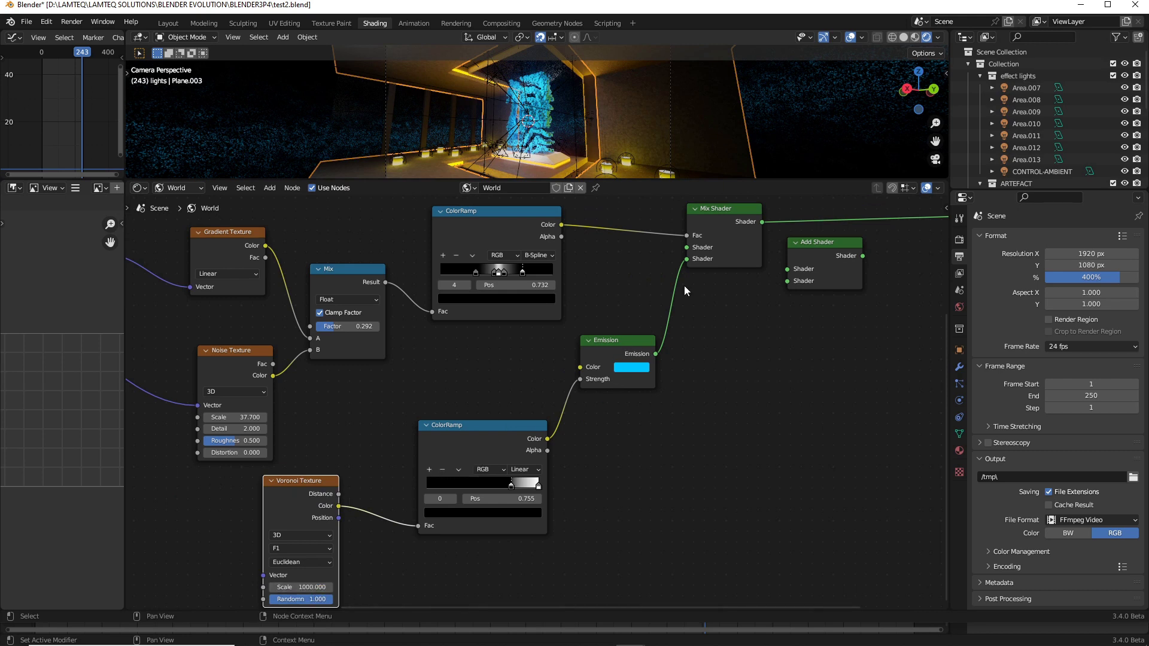
Detach the lower Mix Shader so the blue Emission feeds the World Output directly, and restore both Mix Shader links.
middle_click_drag(701, 298, 461, 351)
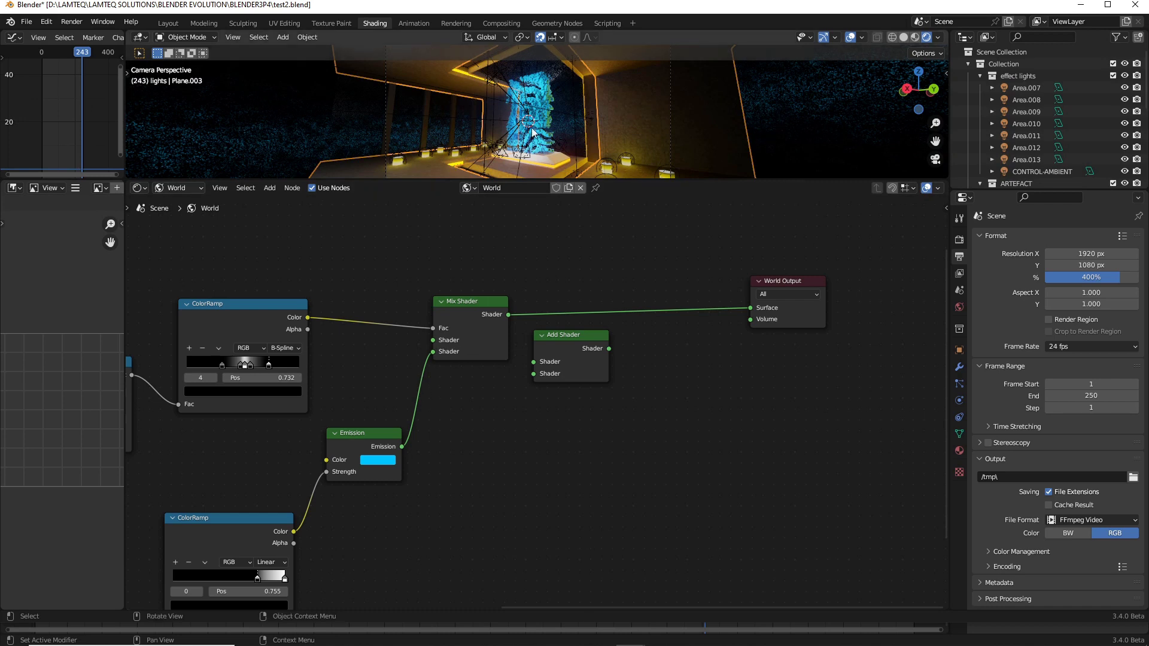
middle_click_drag(394, 286, 715, 289)
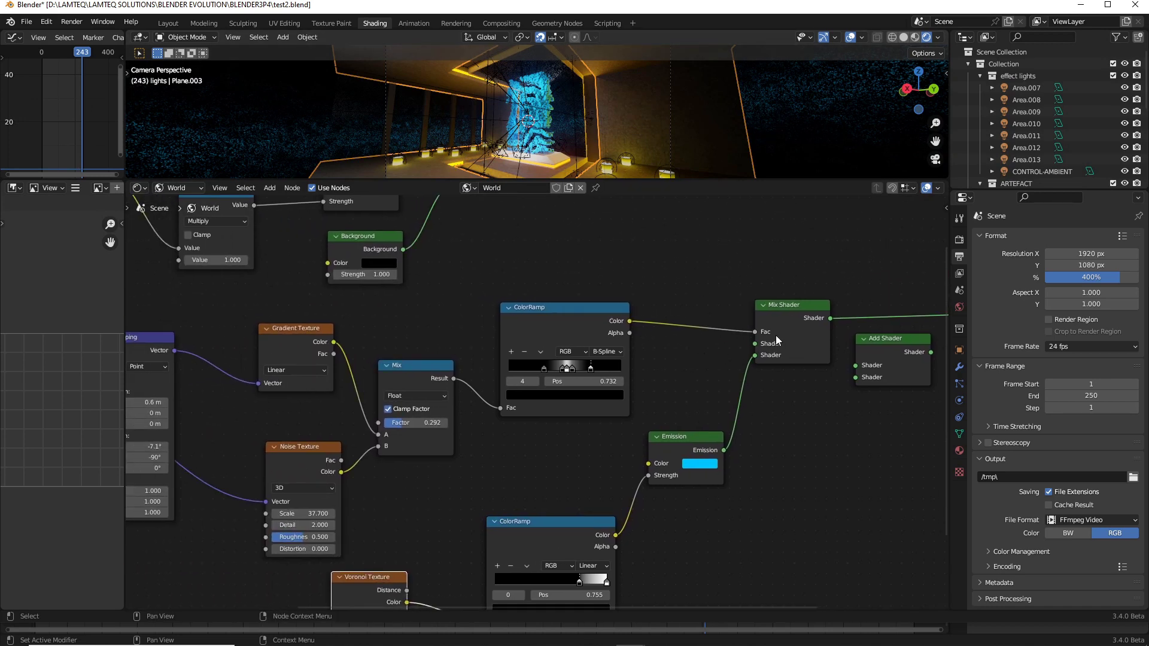
middle_click_drag(746, 340, 561, 393)
left_click_drag(561, 393, 672, 457)
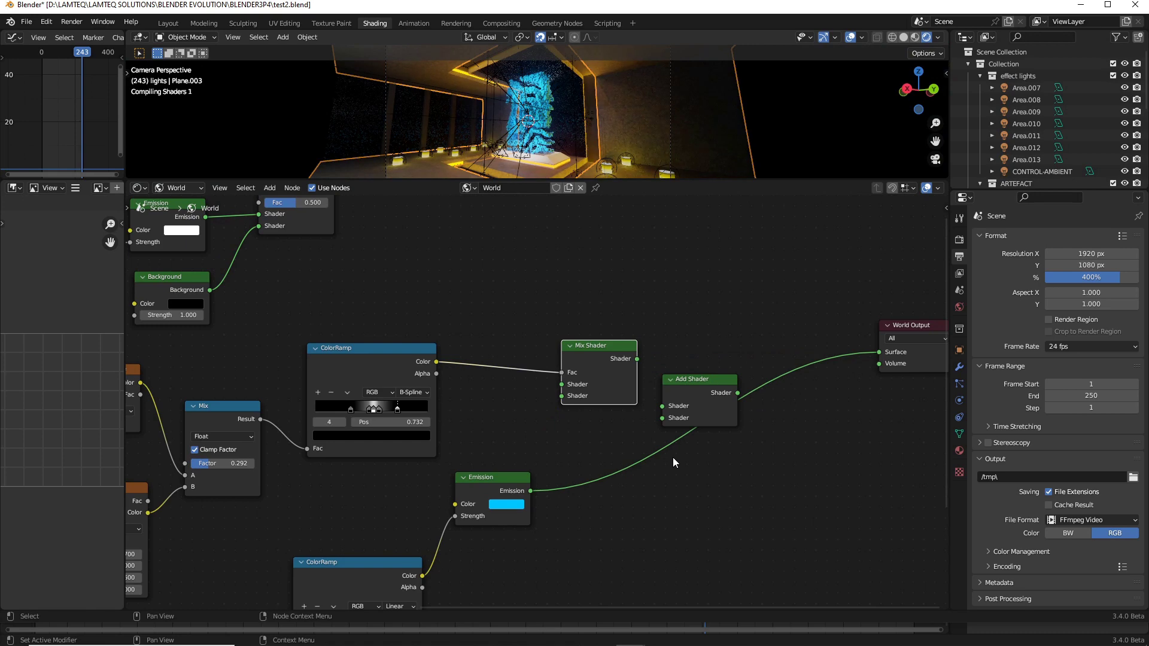
left_click_drag(877, 349, 699, 368)
left_click_drag(662, 418, 561, 399)
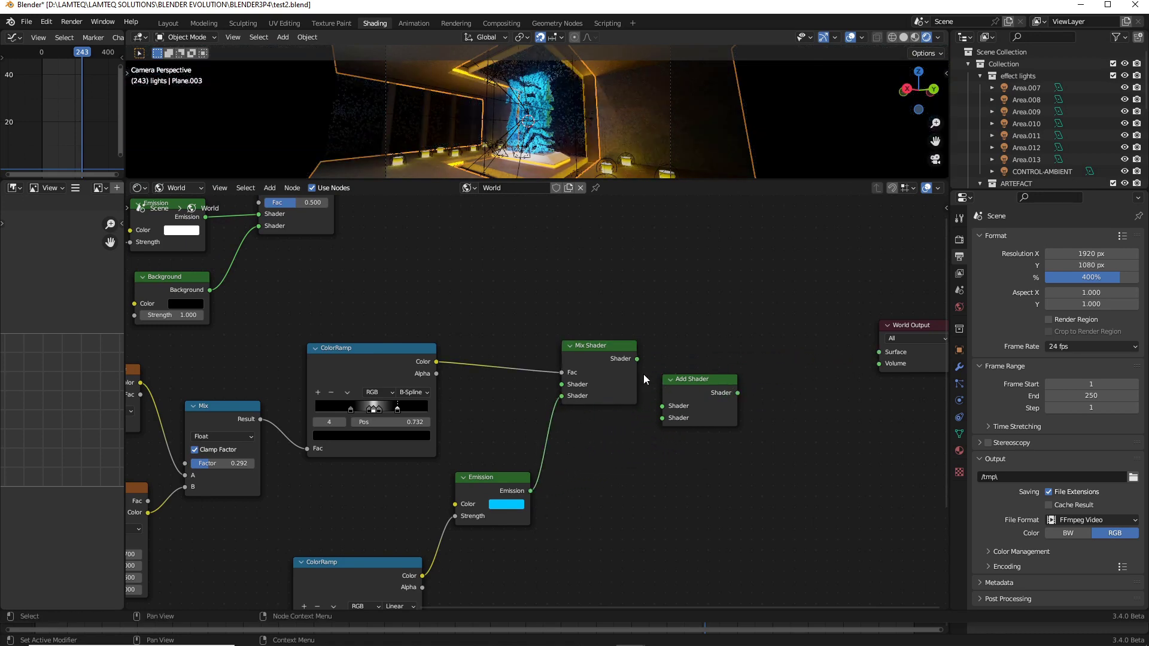
left_click_drag(637, 359, 880, 352)
Detach the Mix node from the chain so the Gradient Texture feeds the B-Spline ColorRamp directly.
middle_click_drag(296, 449, 469, 414)
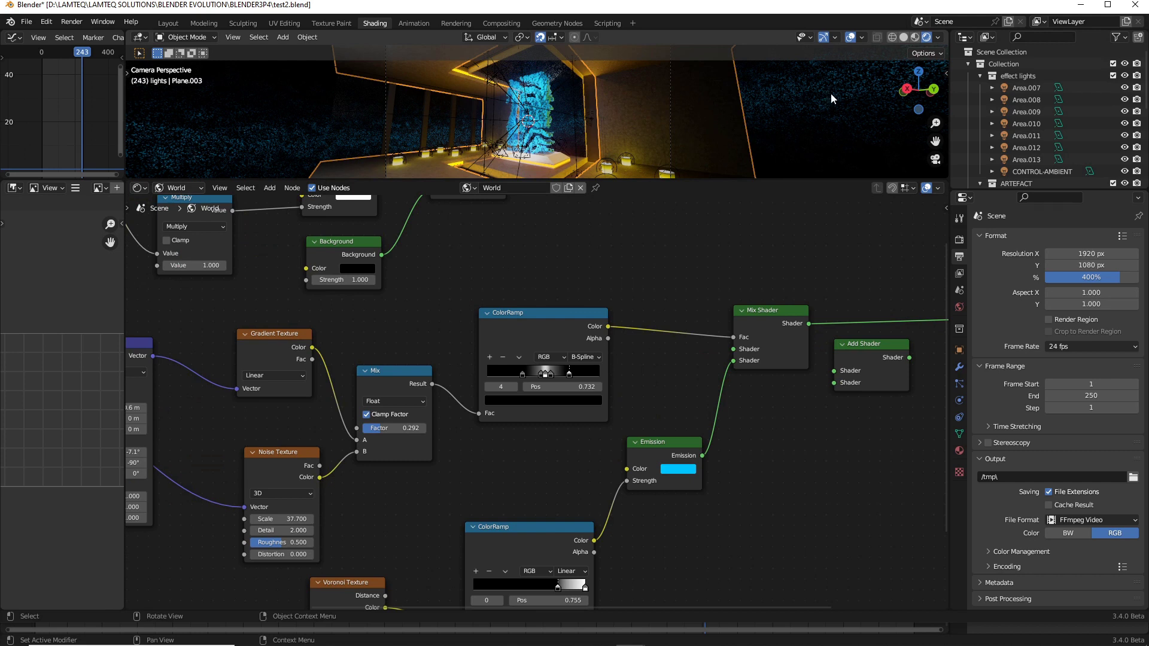
middle_click_drag(527, 499, 718, 456)
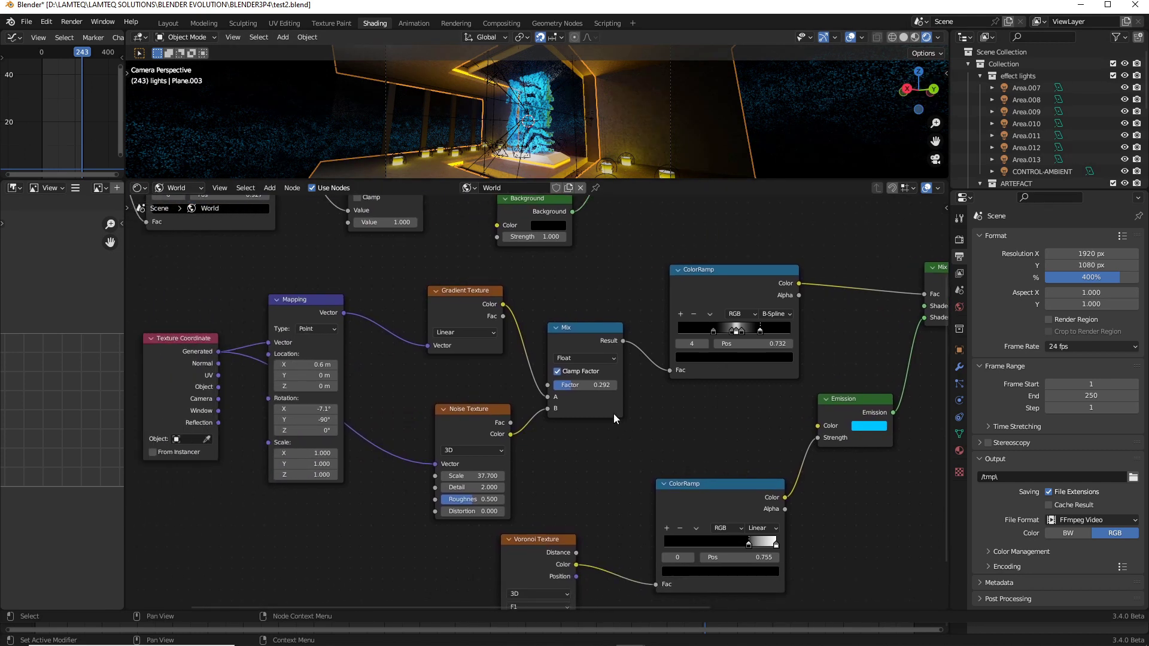
left_click(705, 275)
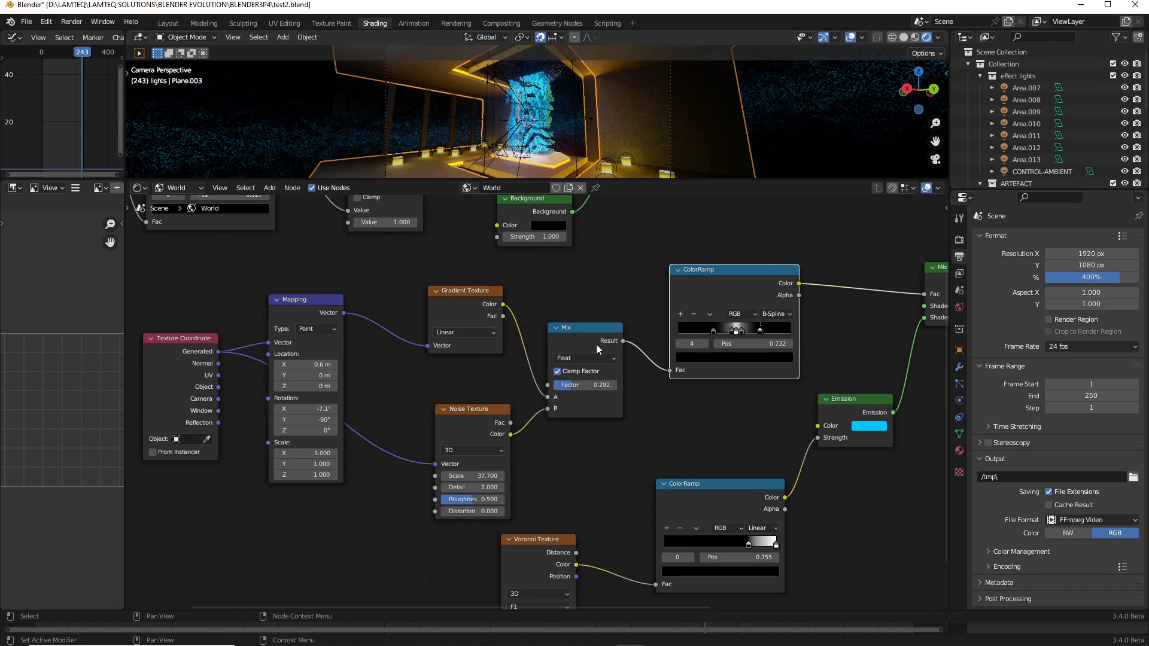
left_click(570, 329)
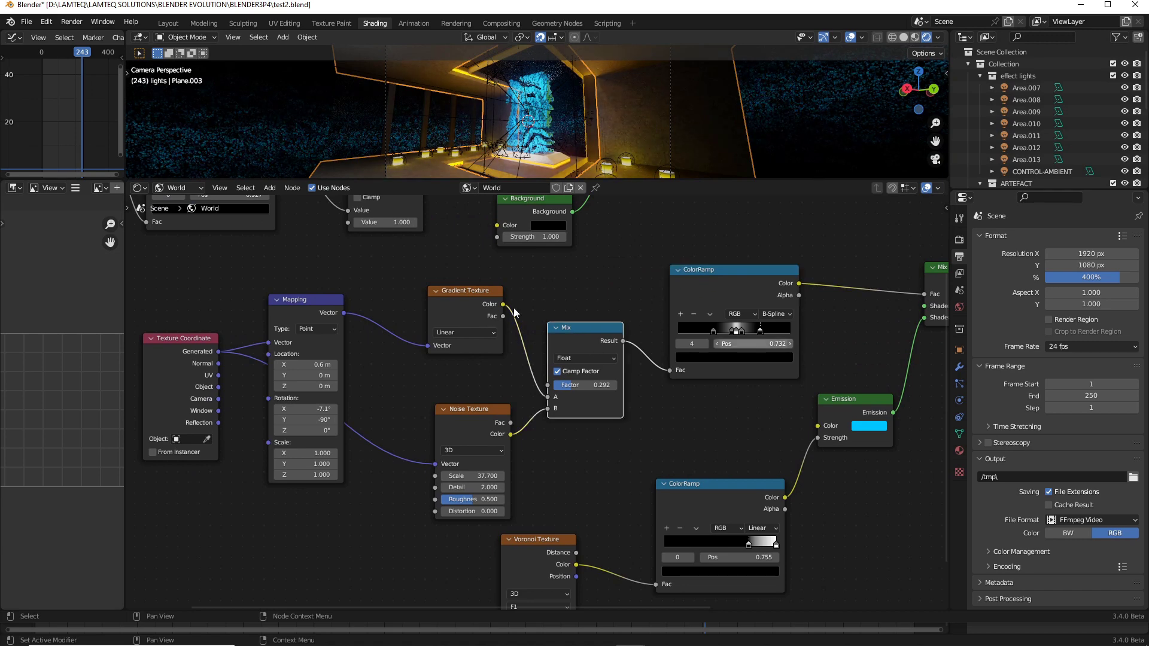
left_click(457, 290)
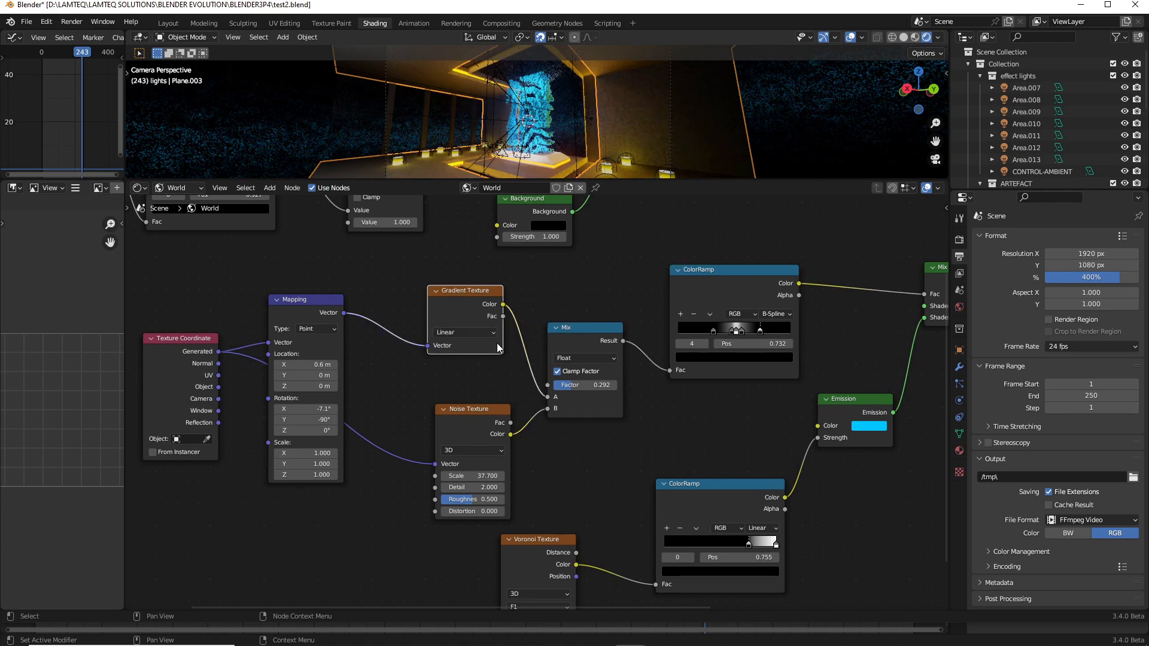
left_click_drag(548, 397, 580, 340)
left_click_drag(580, 336, 580, 420, "alt")
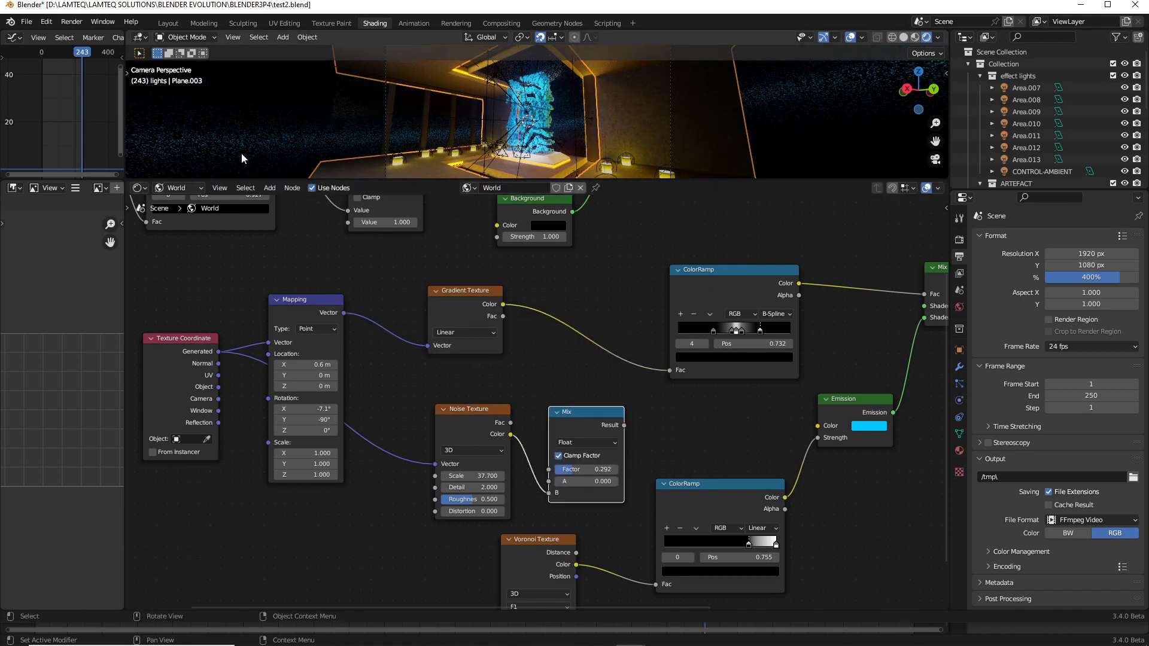
Review the B-Spline ColorRamp and try a rotation of 0° on X and Y in the Mapping node.
middle_click_drag(742, 314, 506, 335)
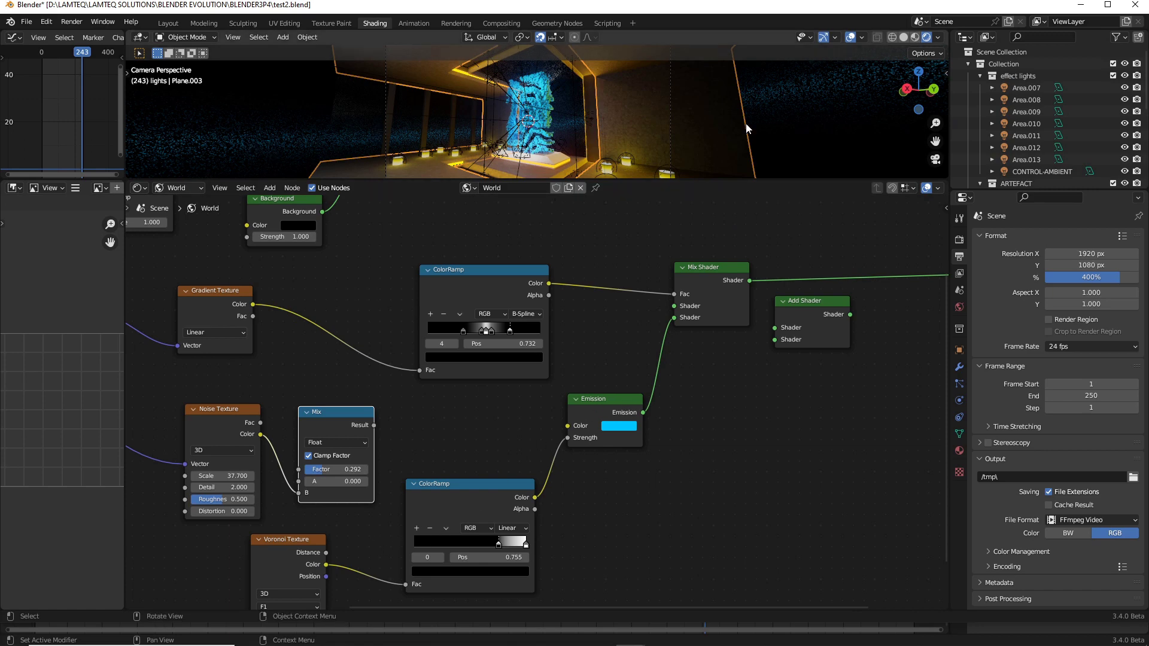
scroll(474, 358, "up", 4)
middle_click_drag(469, 342, 512, 382)
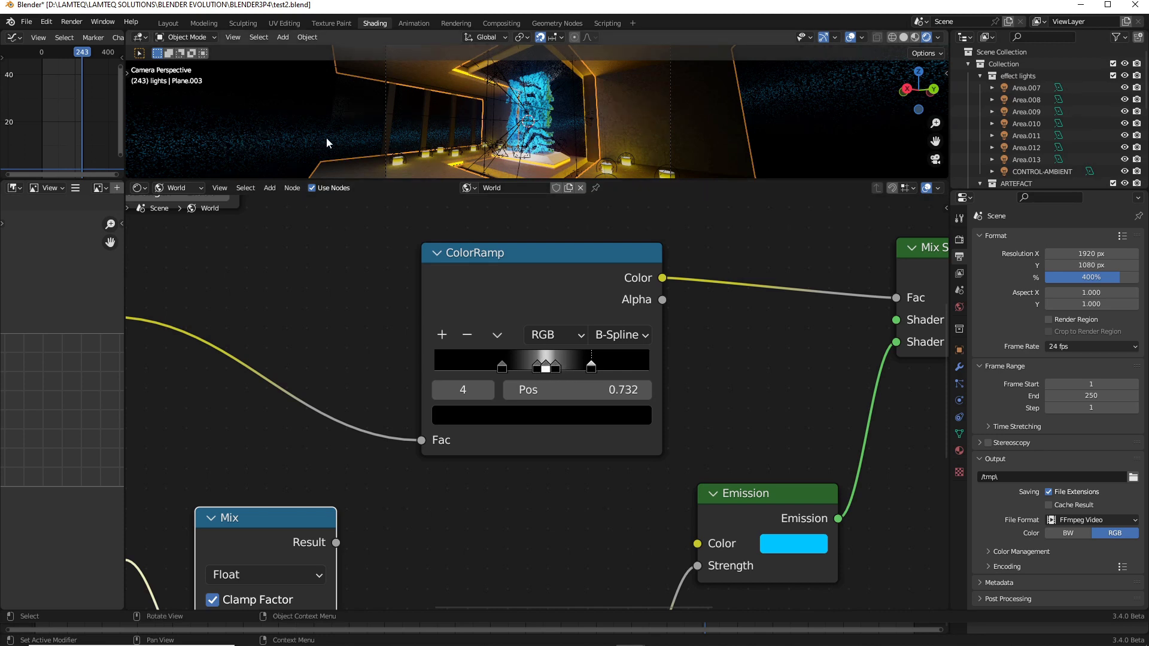
scroll(325, 410, "down", 2)
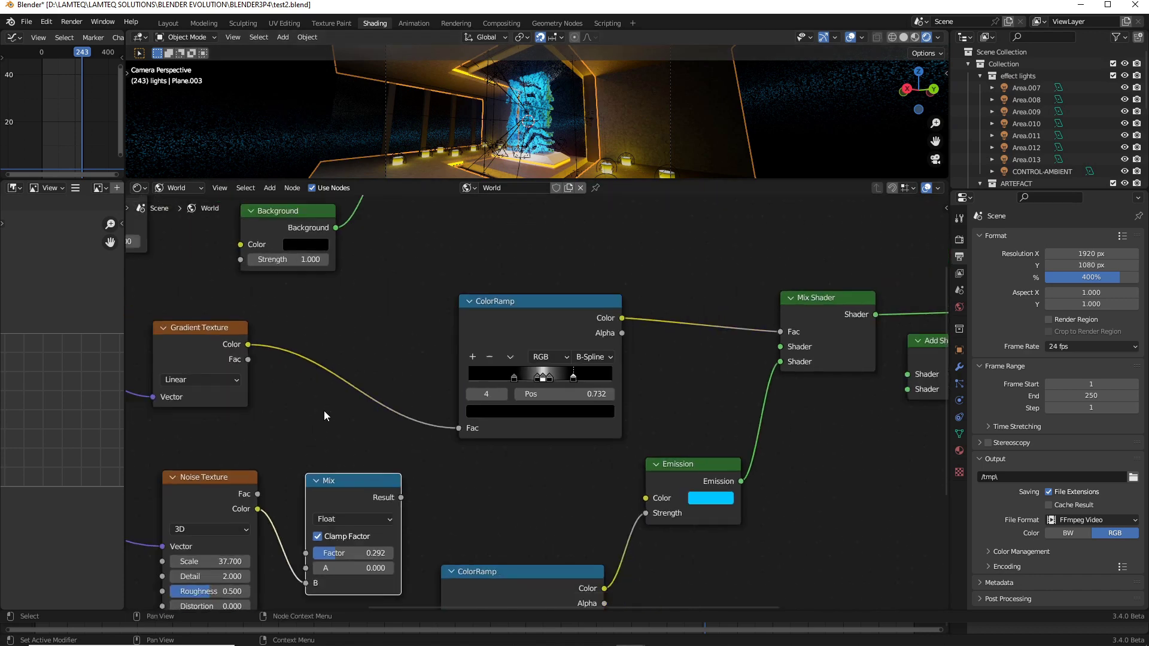
middle_click_drag(323, 411, 667, 405)
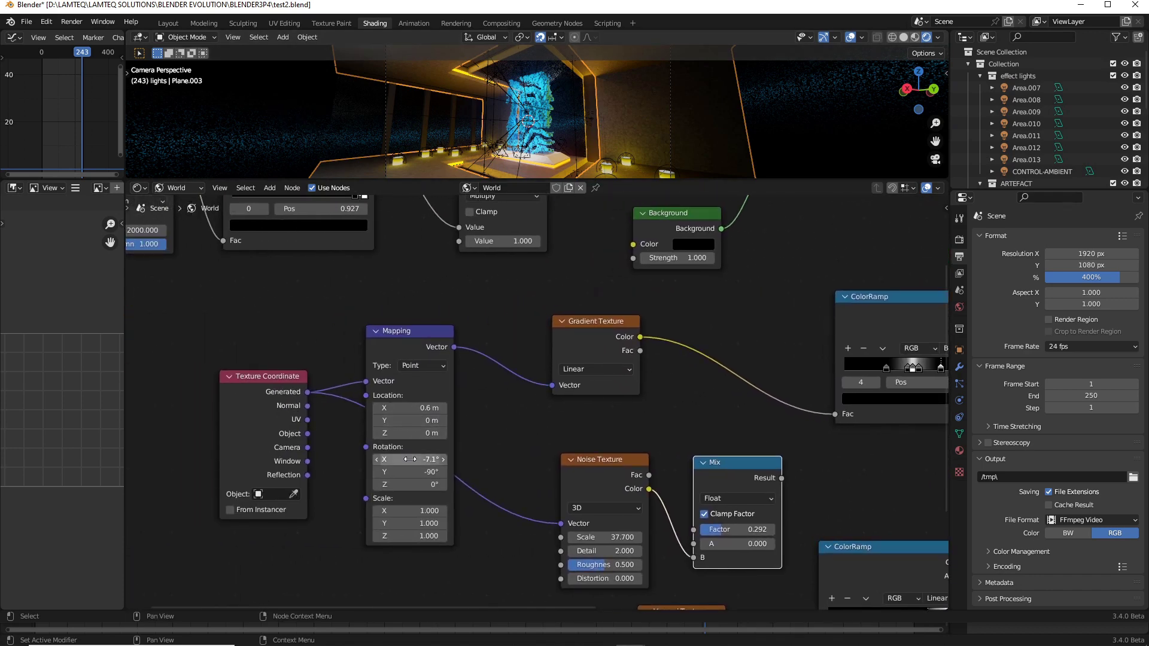
left_click_drag(413, 458, 462, 458)
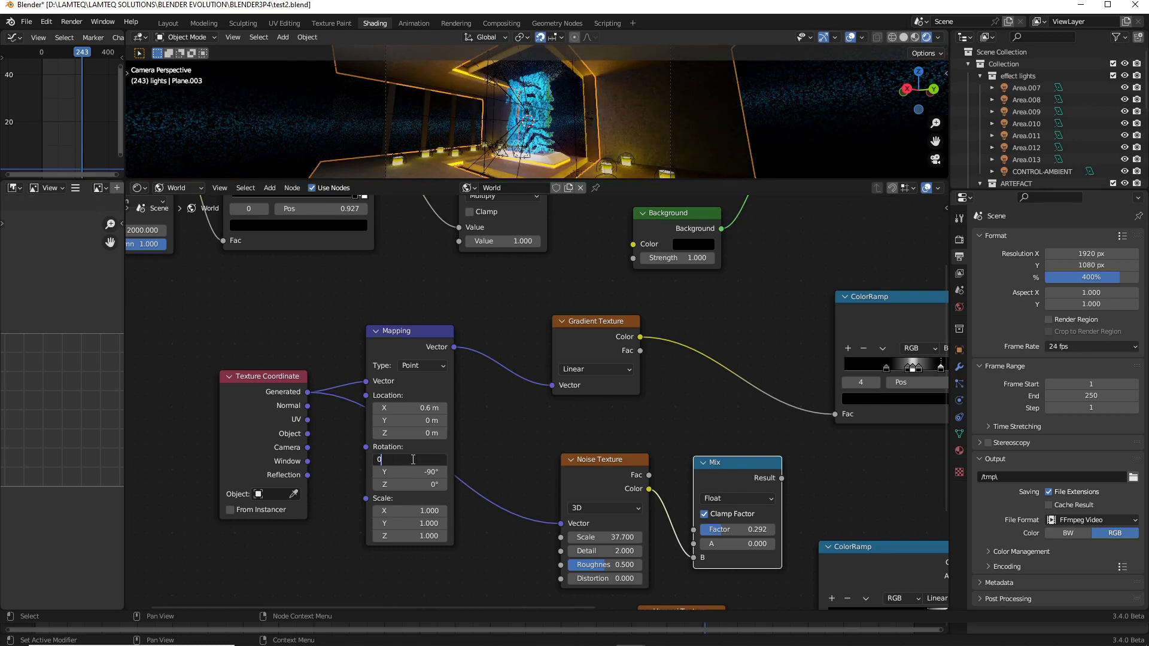
left_click(415, 470)
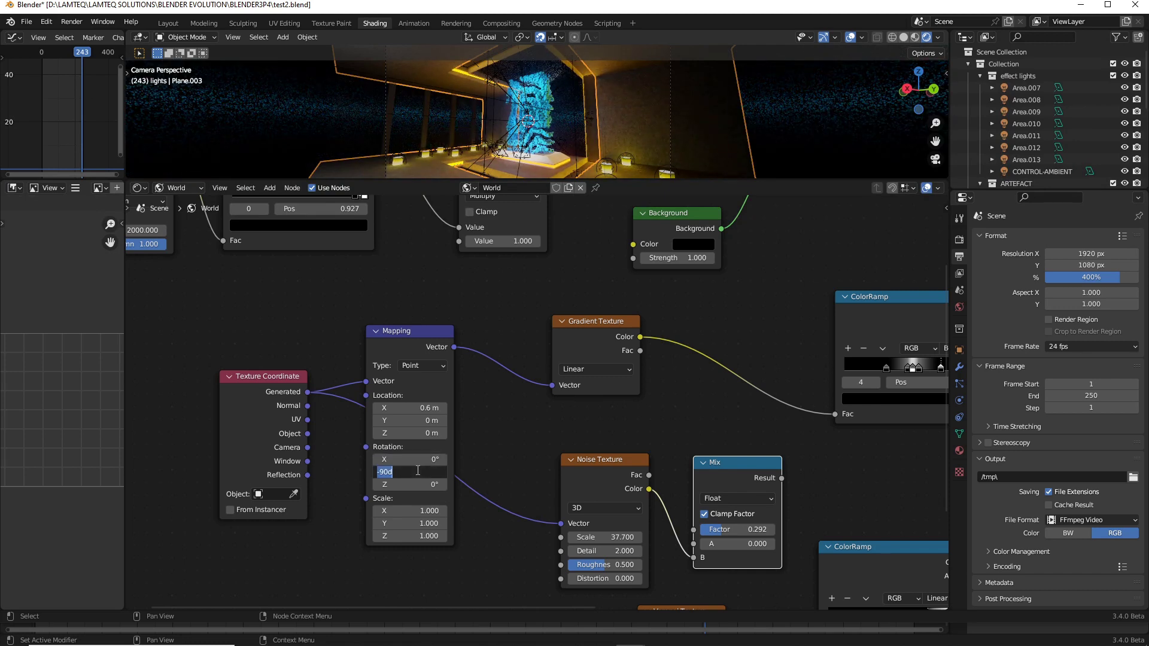
type("0")
key("Return")
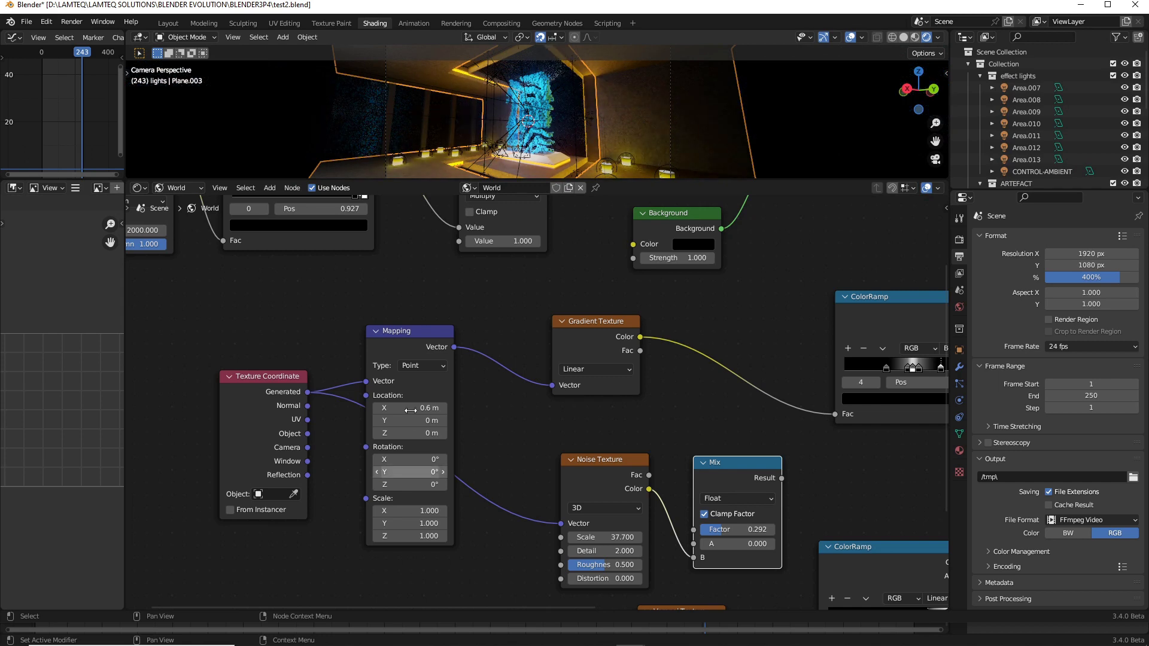
Set the Mapping node's rotation to -90° on Y and -7.1° on X.
left_click(422, 471)
type("-90")
key("Return")
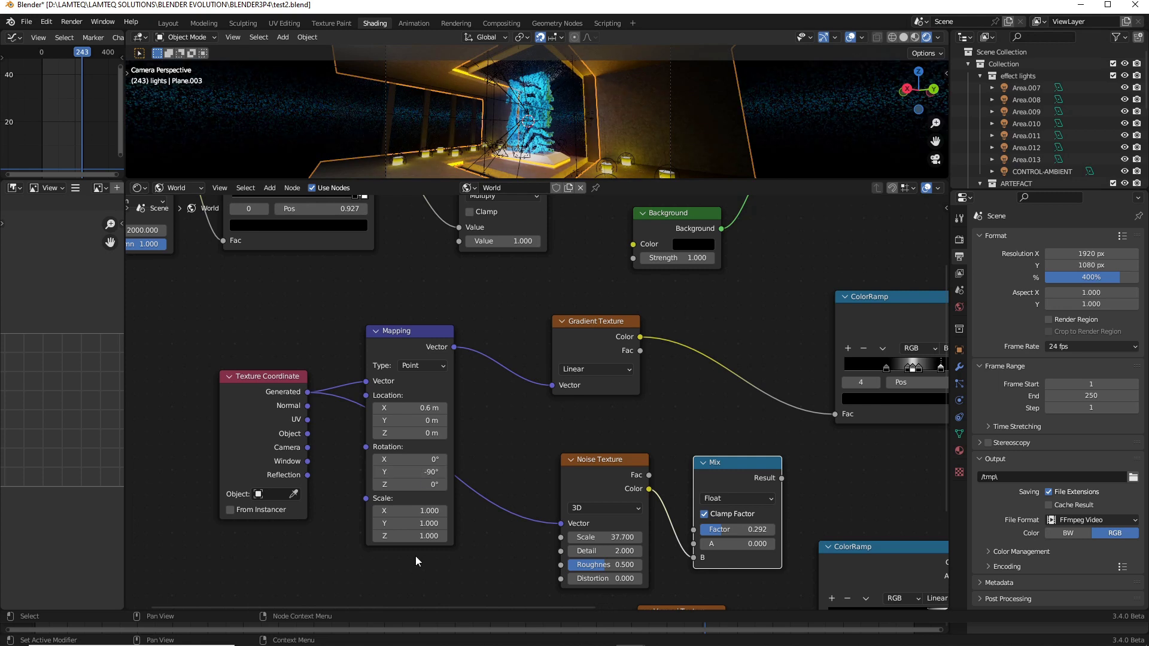
left_click_drag(423, 459, 399, 459)
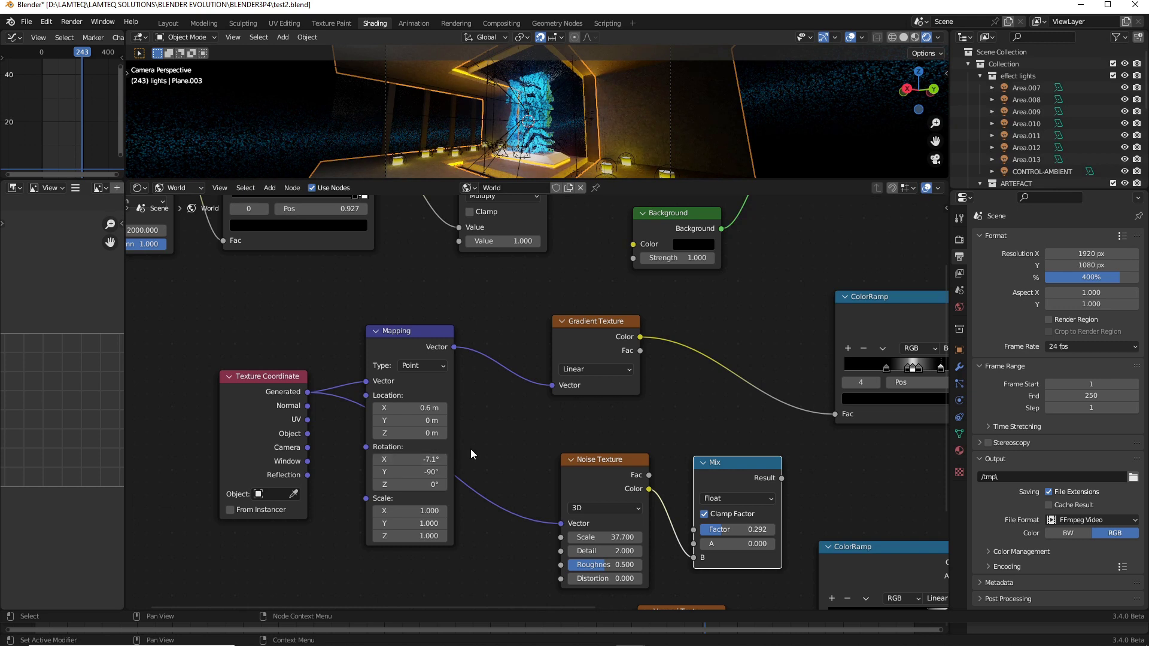
Reinsert the Mix node, linking Gradient Texture Color to input A and the Result to the B-Spline ColorRamp's Fac.
scroll(598, 454, "down", 1)
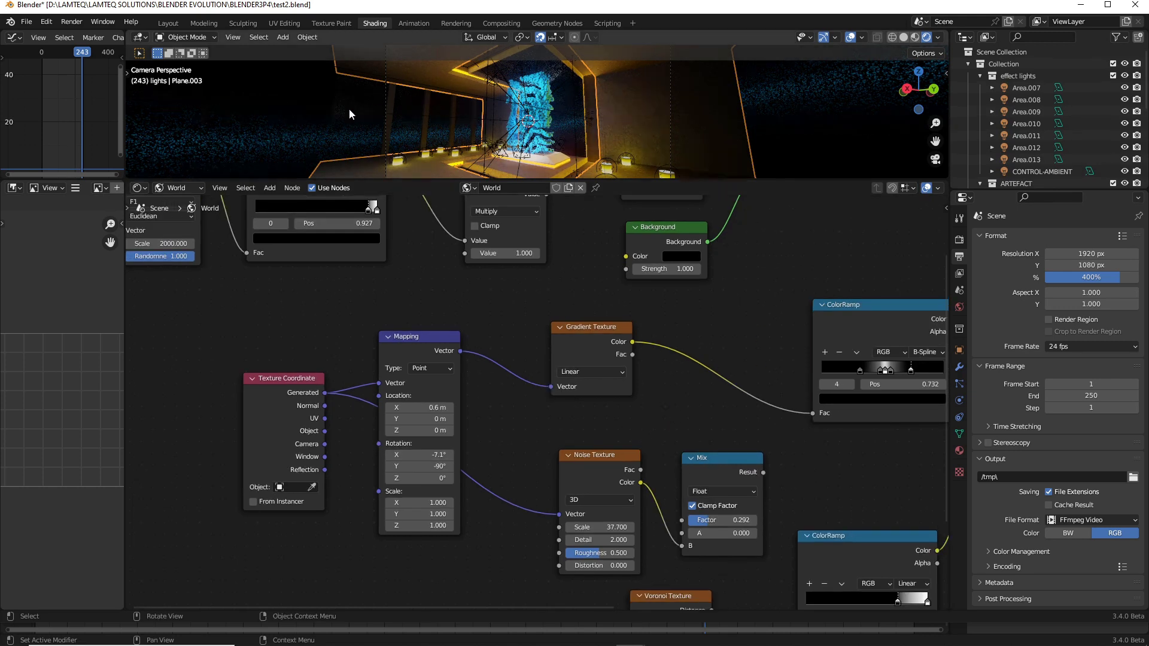
middle_click_drag(818, 468, 657, 442)
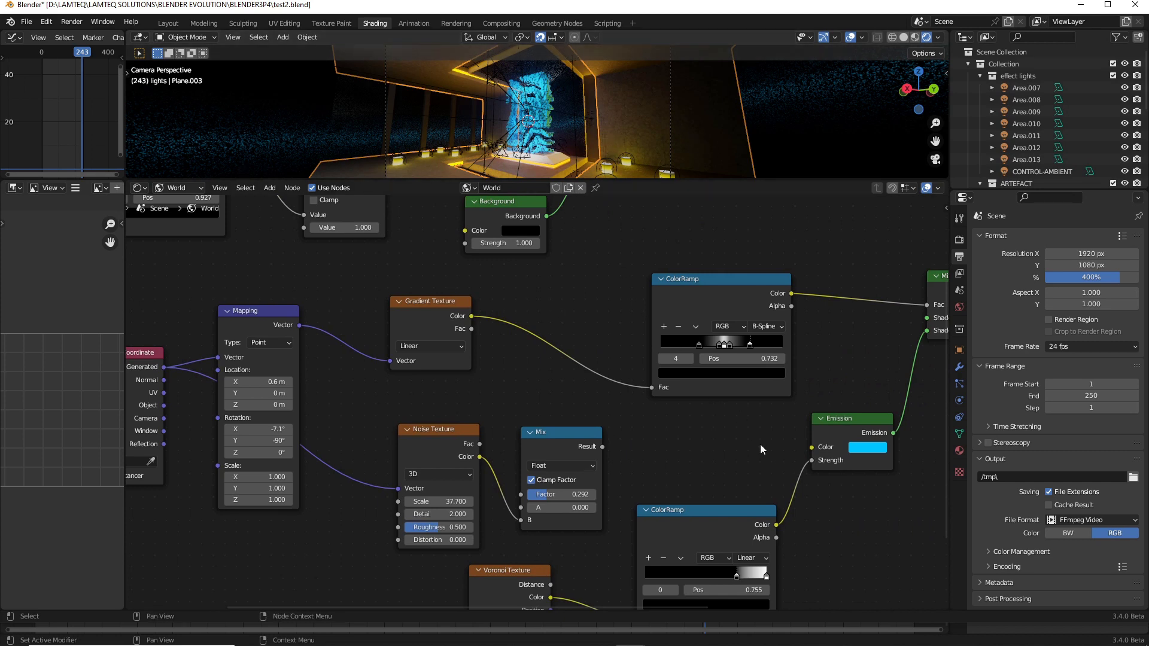
middle_click_drag(760, 444, 706, 446)
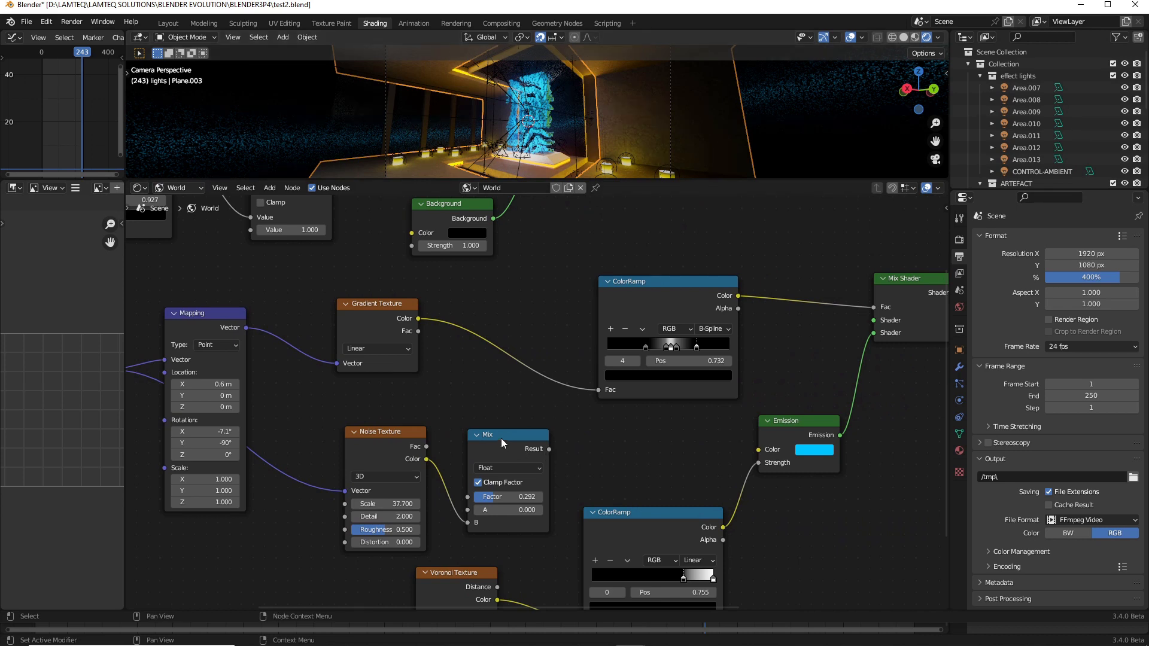
left_click_drag(501, 443, 502, 407)
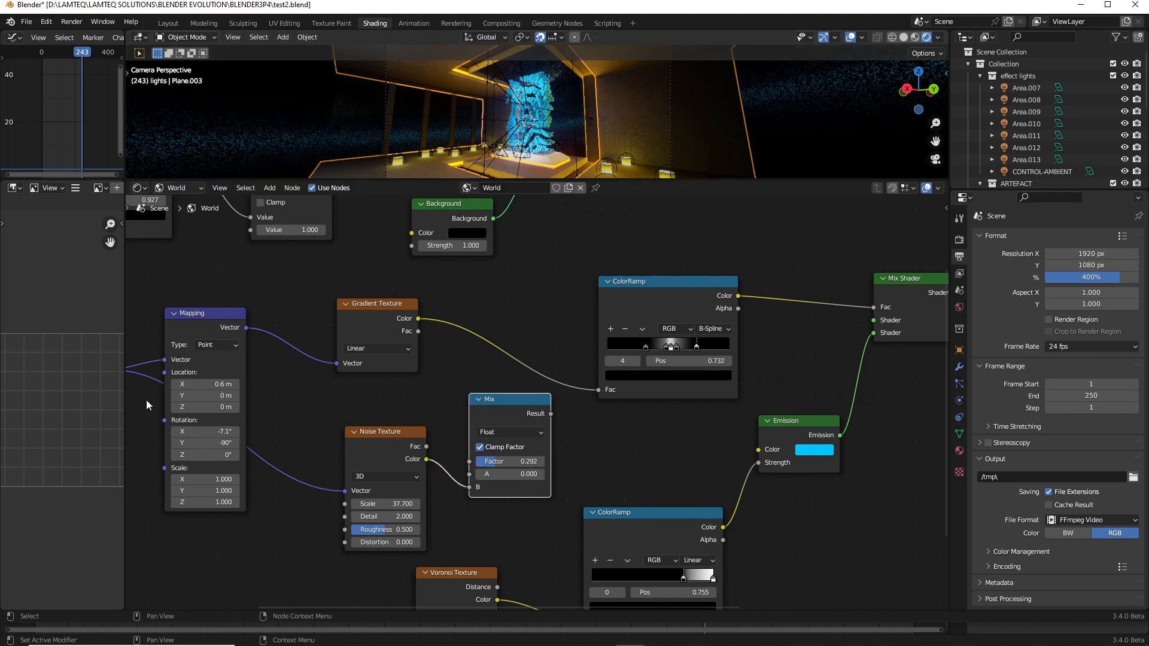
middle_click_drag(146, 399, 207, 372)
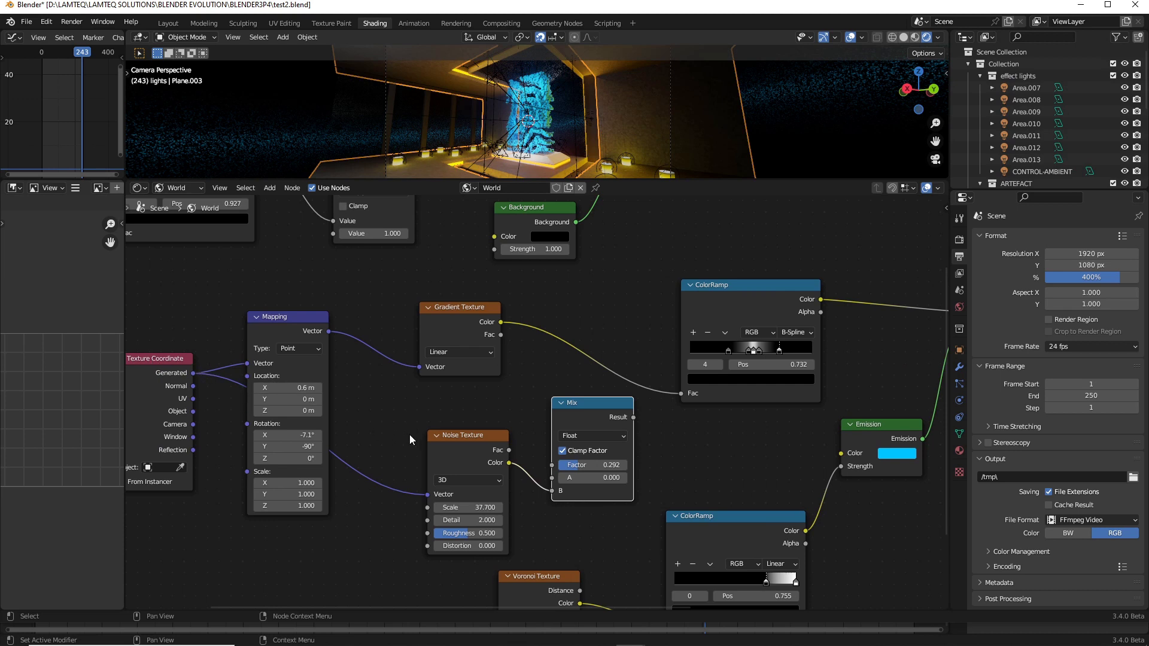
left_click_drag(460, 437, 434, 431)
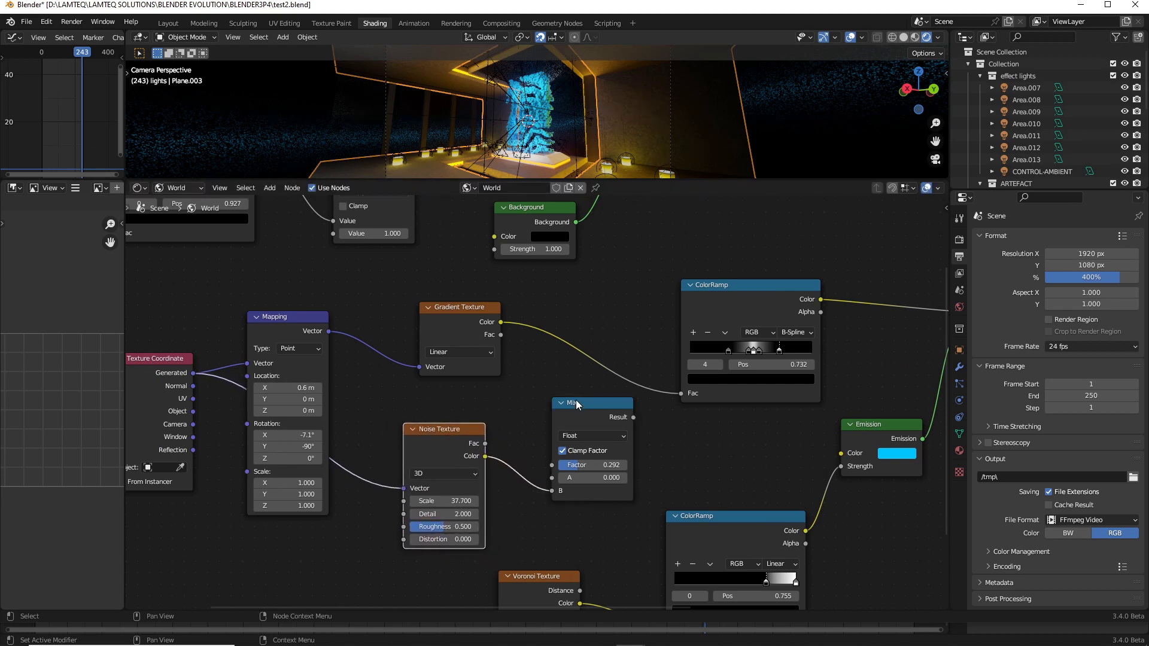
left_click_drag(577, 405, 579, 340)
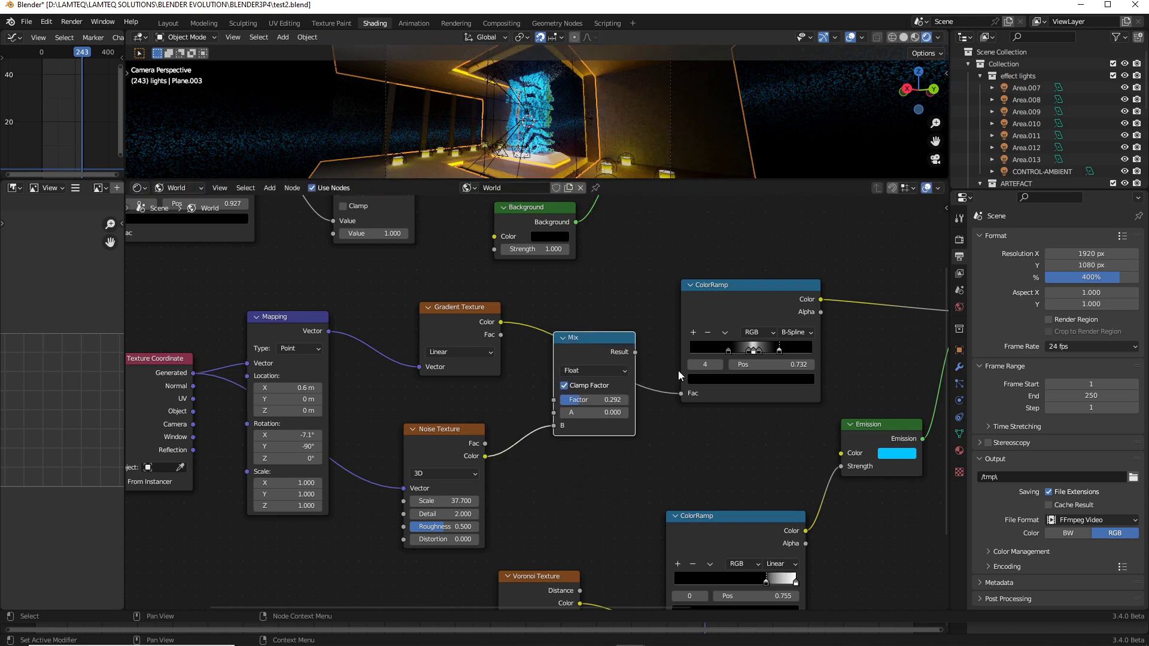
left_click_drag(682, 393, 647, 390)
left_click_drag(553, 400, 554, 413)
left_click_drag(634, 352, 680, 393)
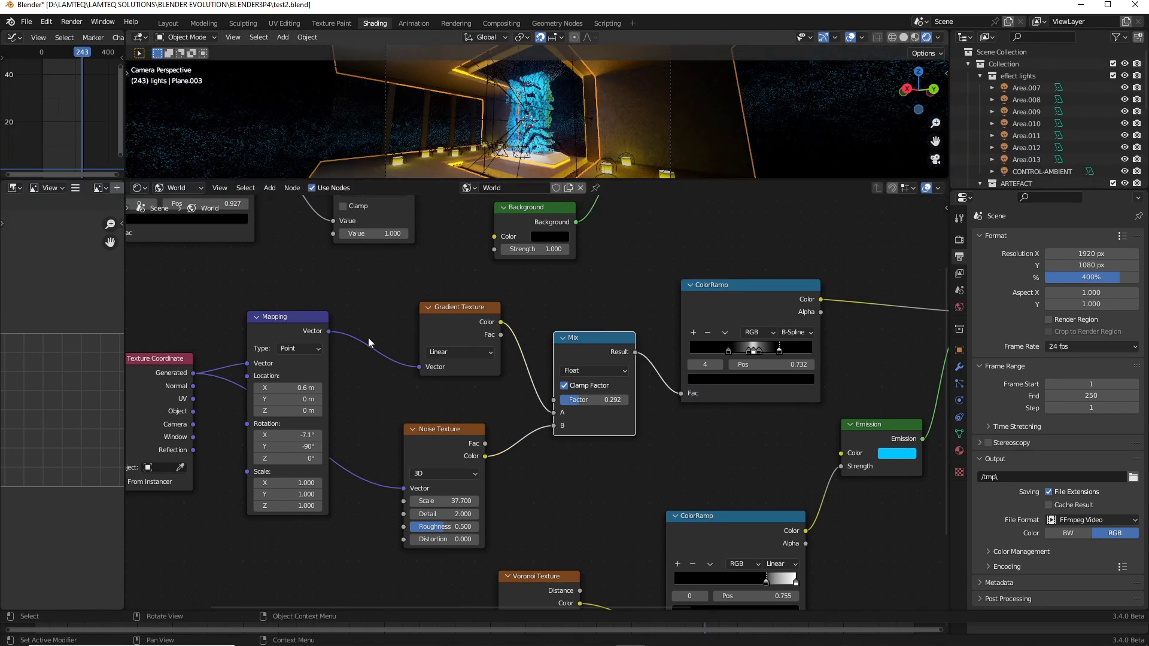
Try Factor values of 0.008 and 1.000 on the Mix node to compare gradient and noise in the background.
left_click_drag(582, 391, 562, 401)
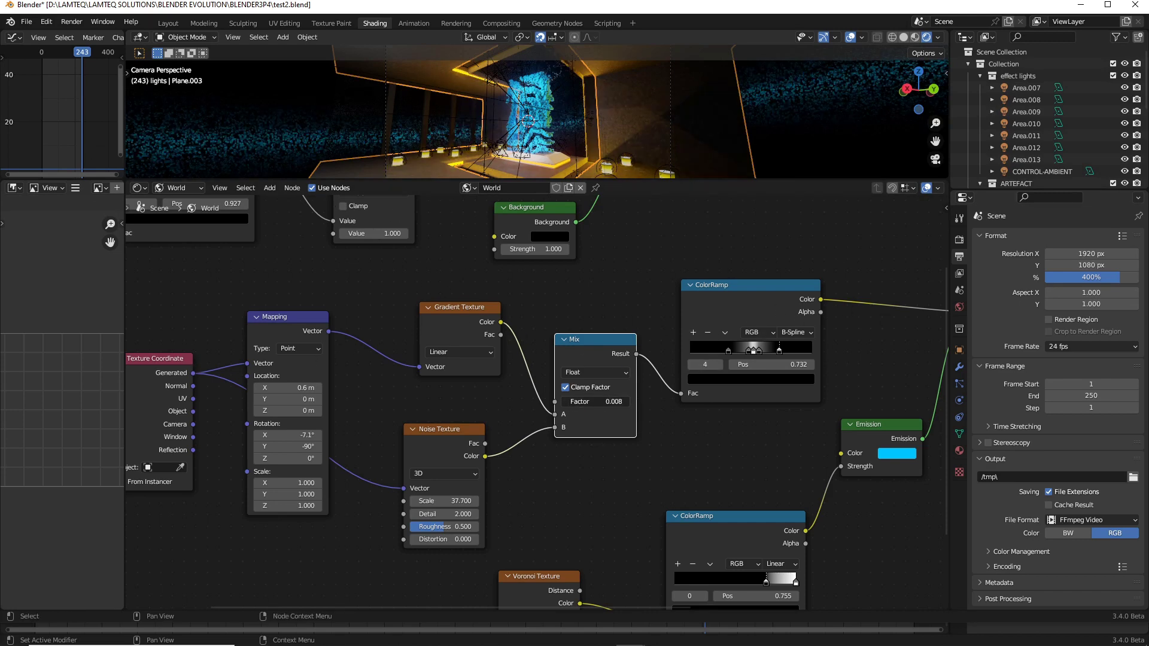
left_click_drag(565, 401, 629, 401)
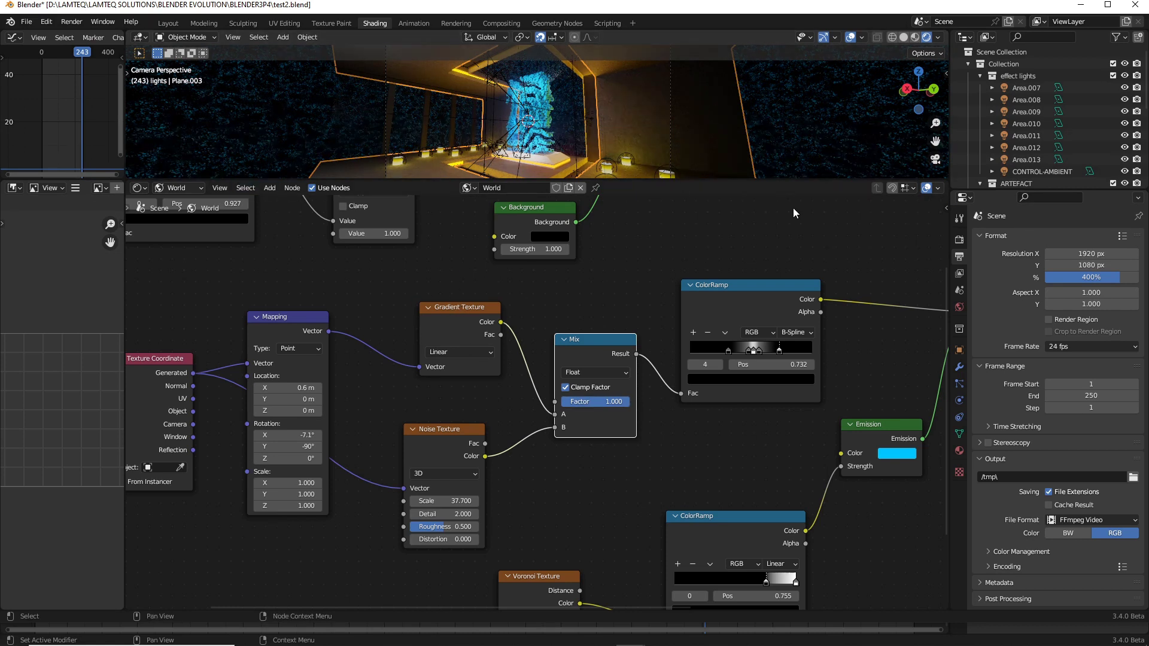
Set the Mix node's Factor to 0.250 to blend the gradient with the noise.
left_click_drag(625, 401, 579, 406)
left_click(689, 448)
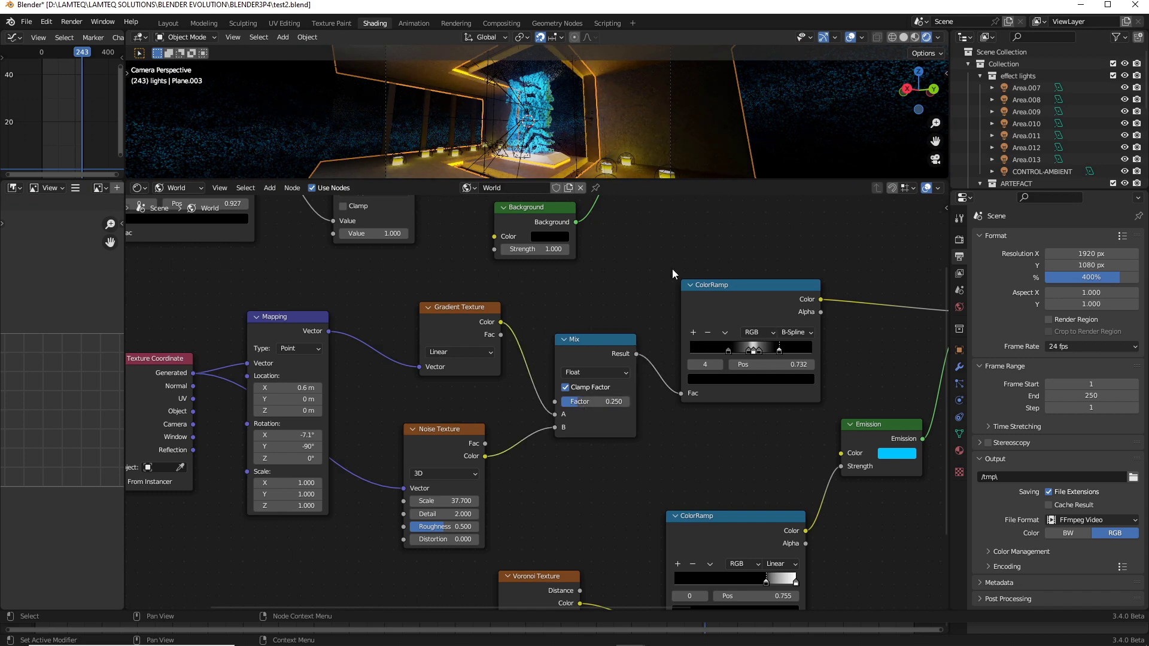
Reposition the Add Shader node, link both Mix Shader outputs into it, and connect its output to World Output Surface.
scroll(781, 426, "down", 2)
middle_click_drag(781, 426, 452, 421)
scroll(577, 375, "up", 2)
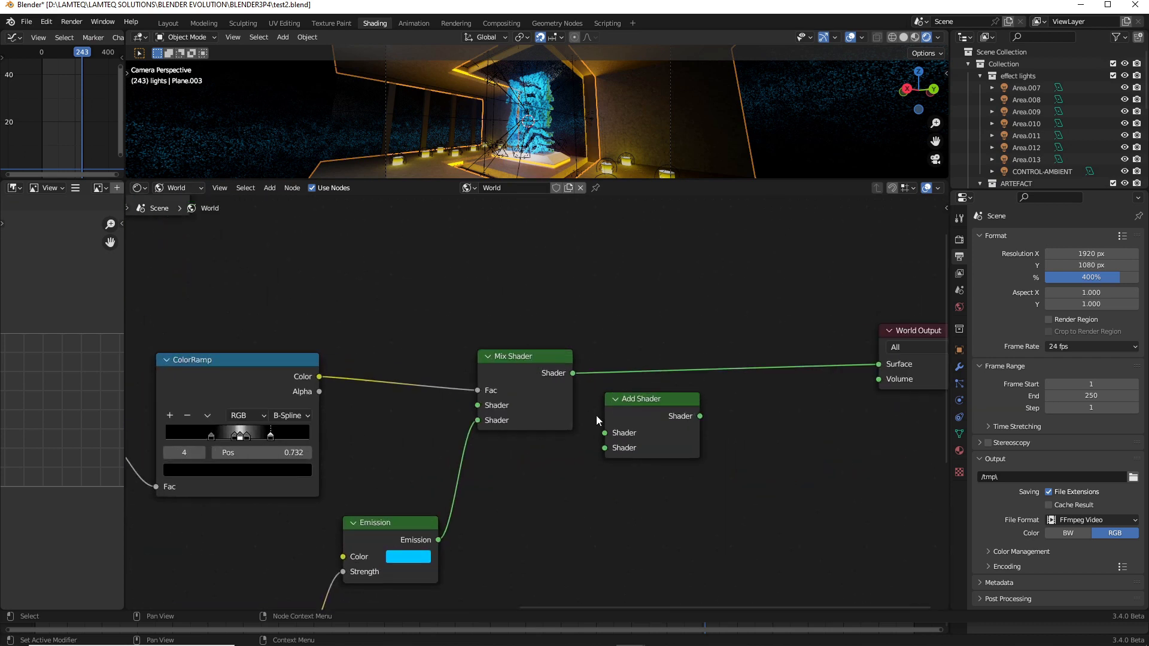
left_click_drag(635, 394, 706, 240)
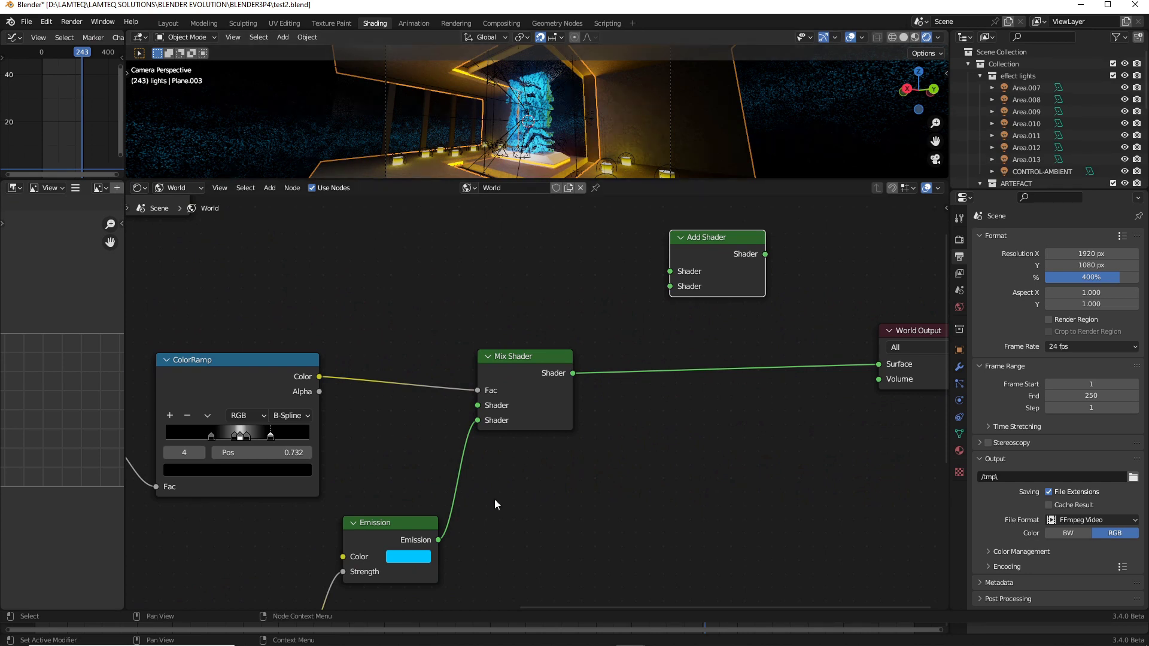
middle_click_drag(410, 281, 435, 342)
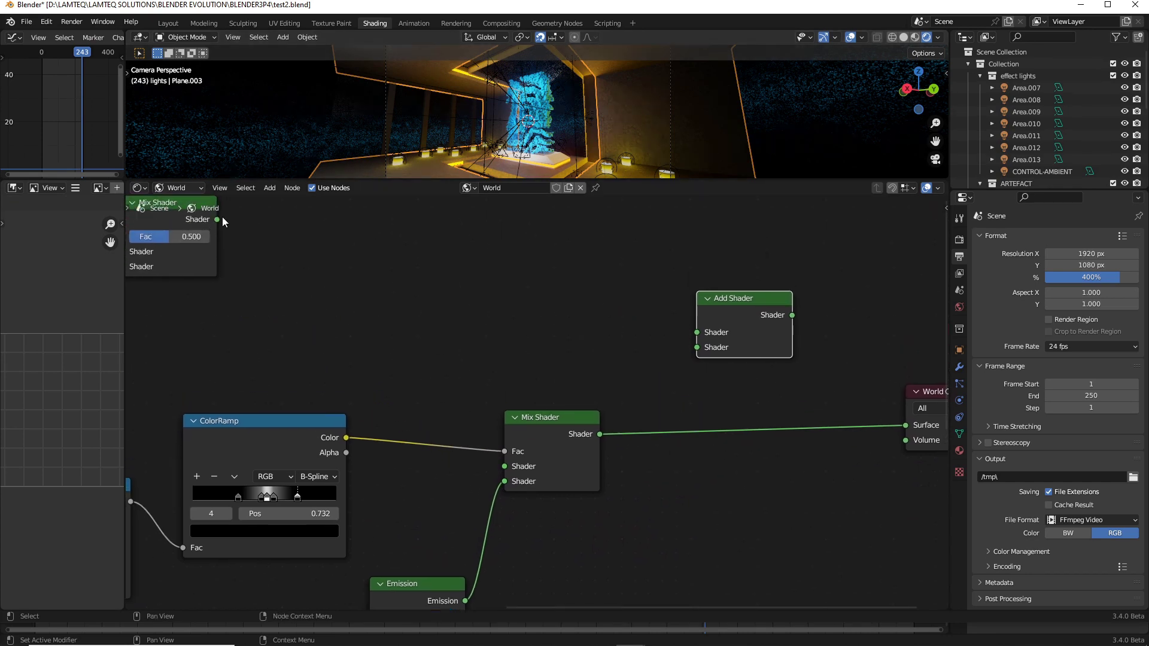
left_click_drag(218, 219, 698, 332)
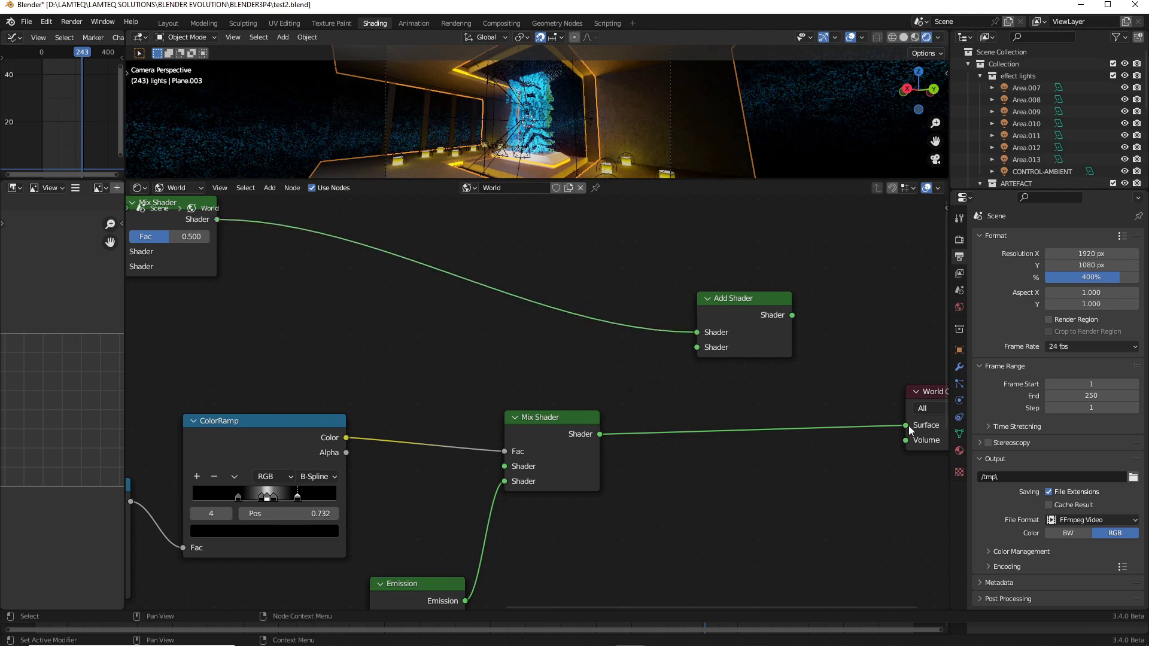
left_click_drag(906, 426, 722, 352)
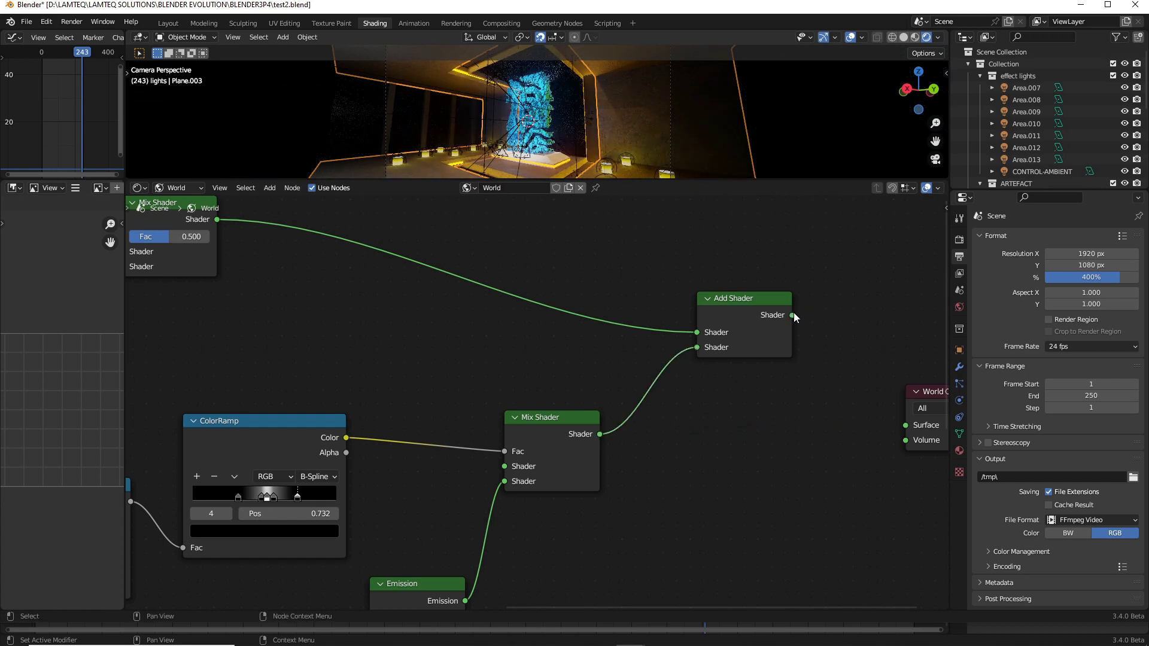
left_click_drag(792, 315, 909, 426)
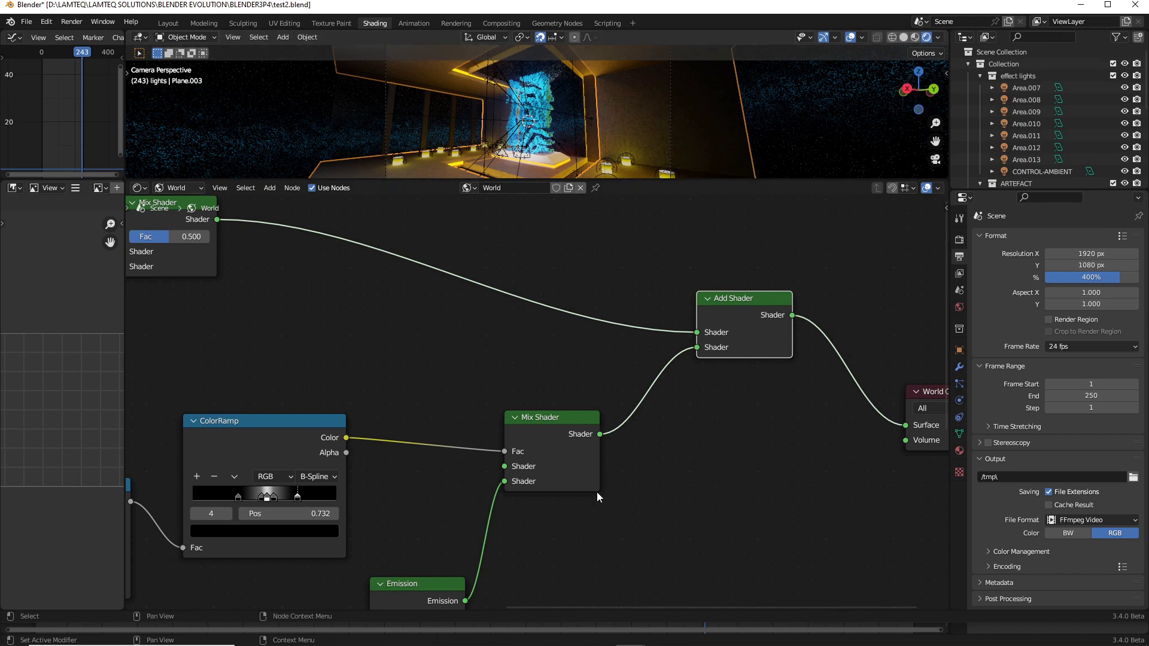
Shift the blue Emission node's color to a deeper blue with hue 0.597.
scroll(465, 541, "down", 1)
middle_click_drag(465, 541, 603, 403)
scroll(597, 431, "up", 2)
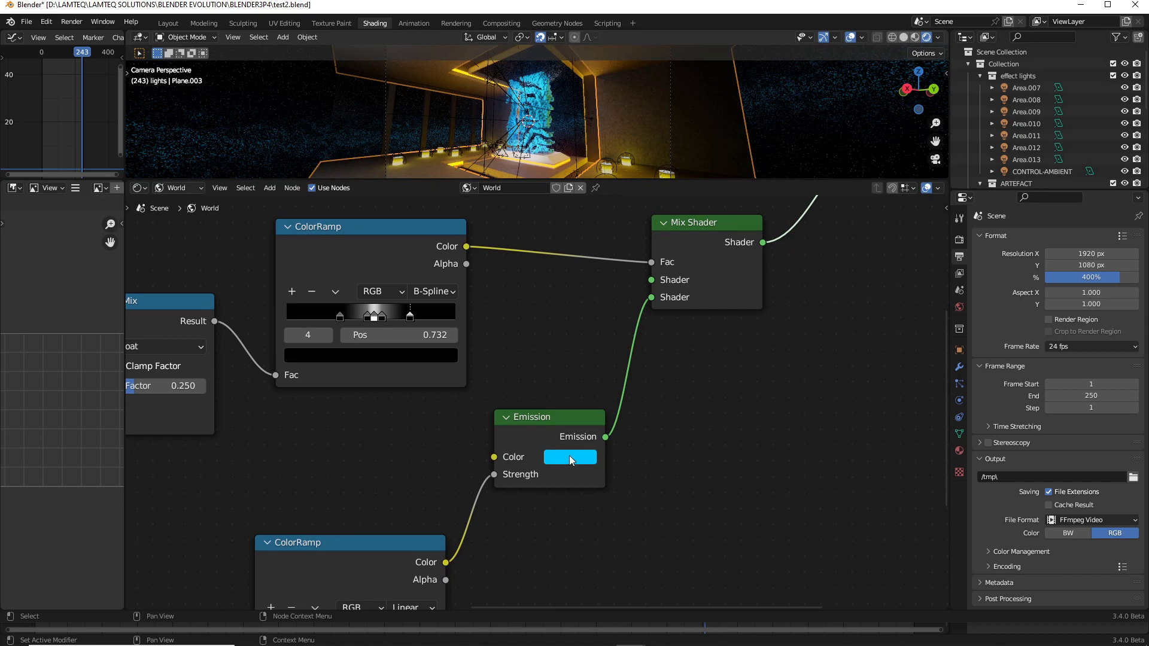
middle_click_drag(664, 435, 702, 563)
scroll(412, 266, "down", 1)
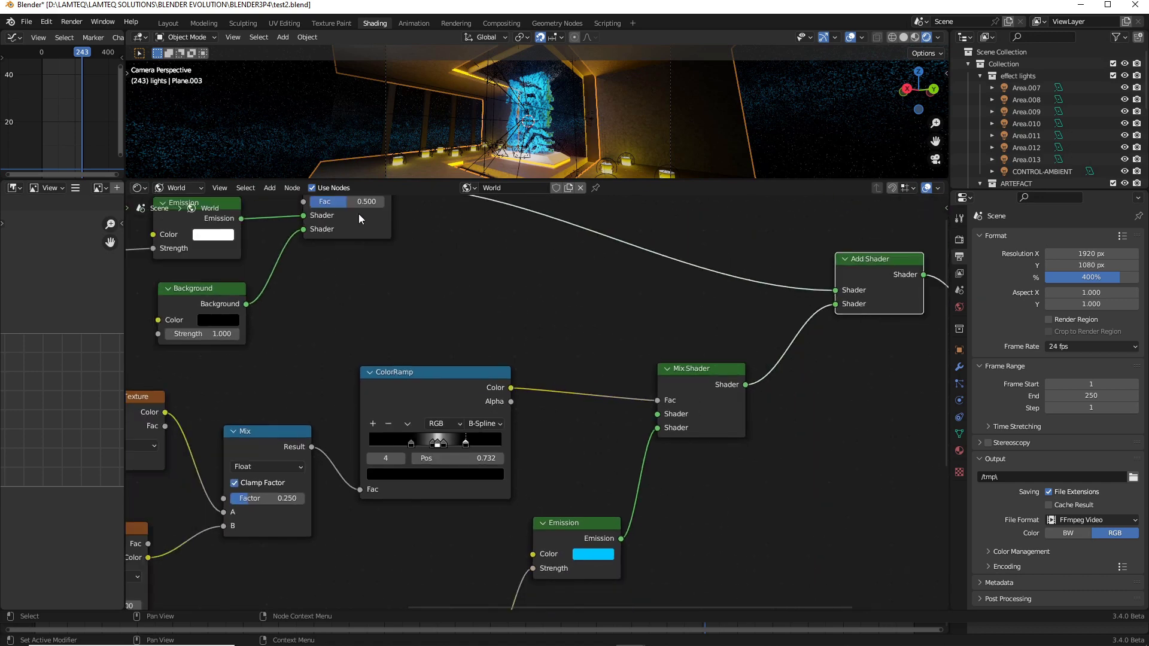
middle_click_drag(353, 241, 524, 303)
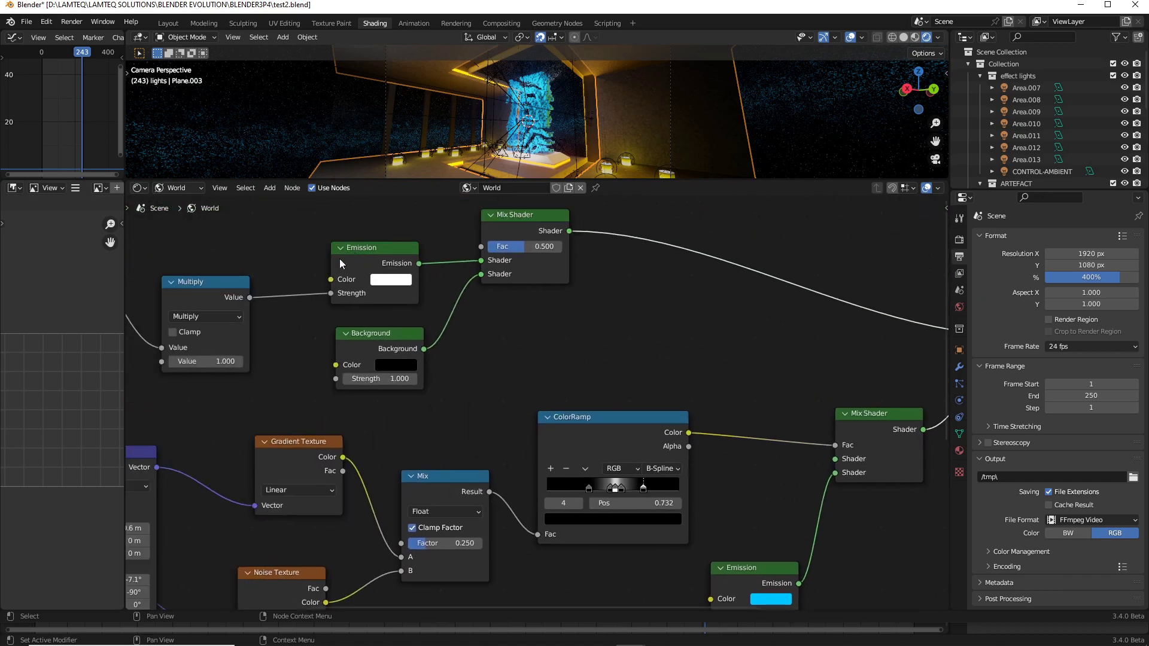
middle_click_drag(715, 421, 621, 299)
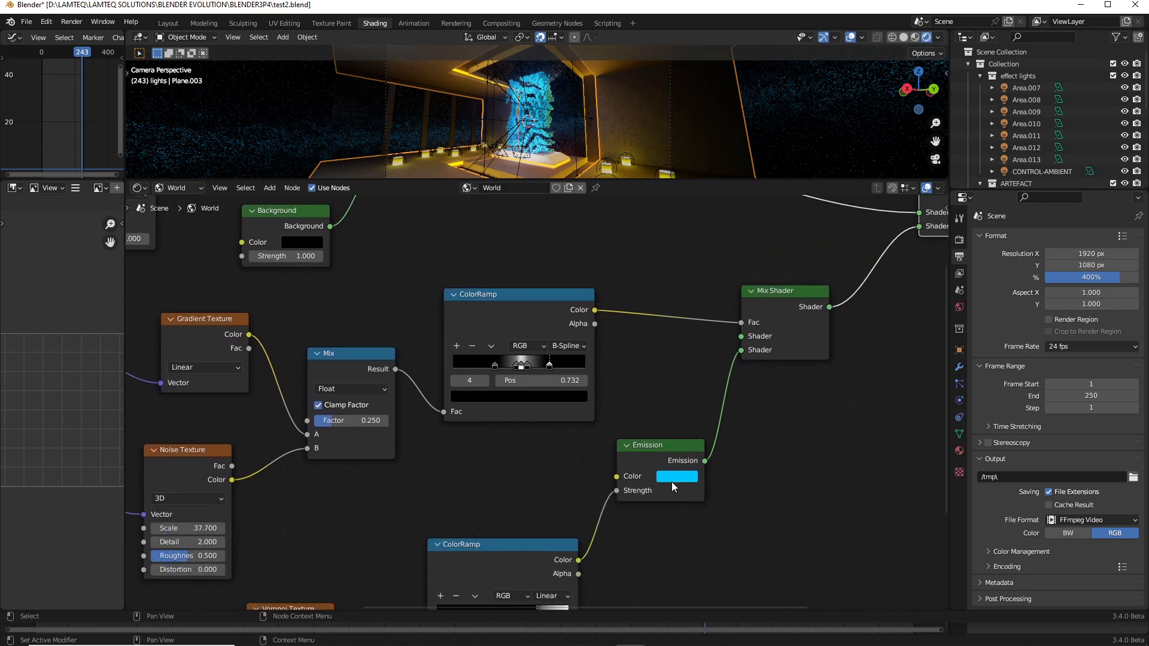
scroll(615, 335, "down", 1)
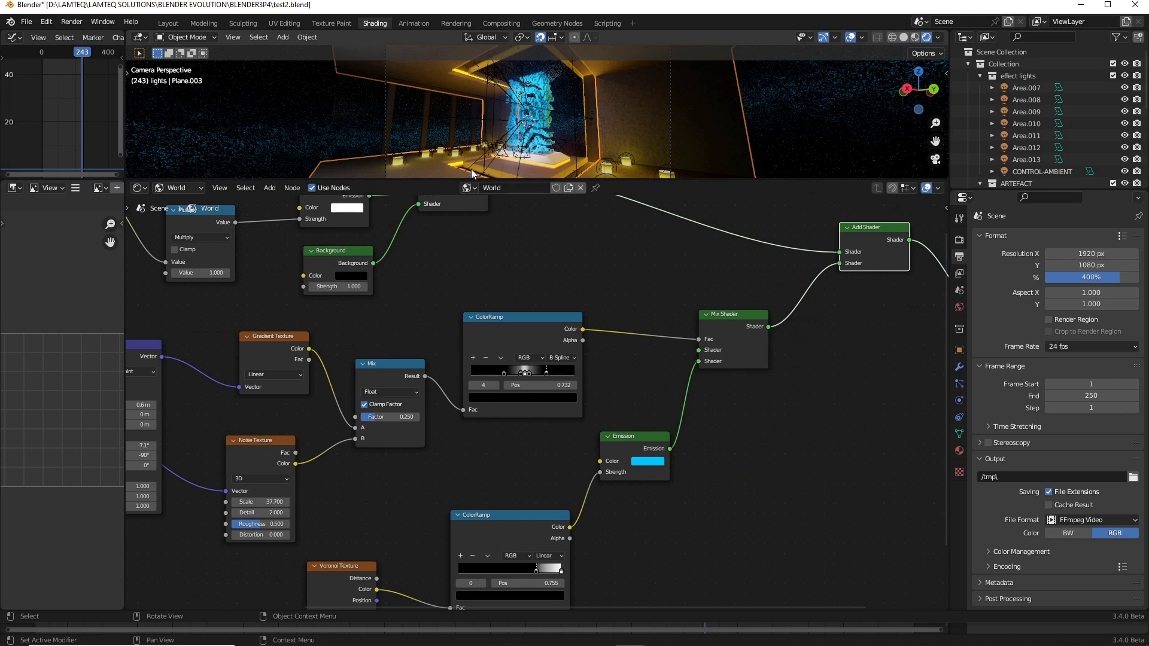
left_click(653, 463)
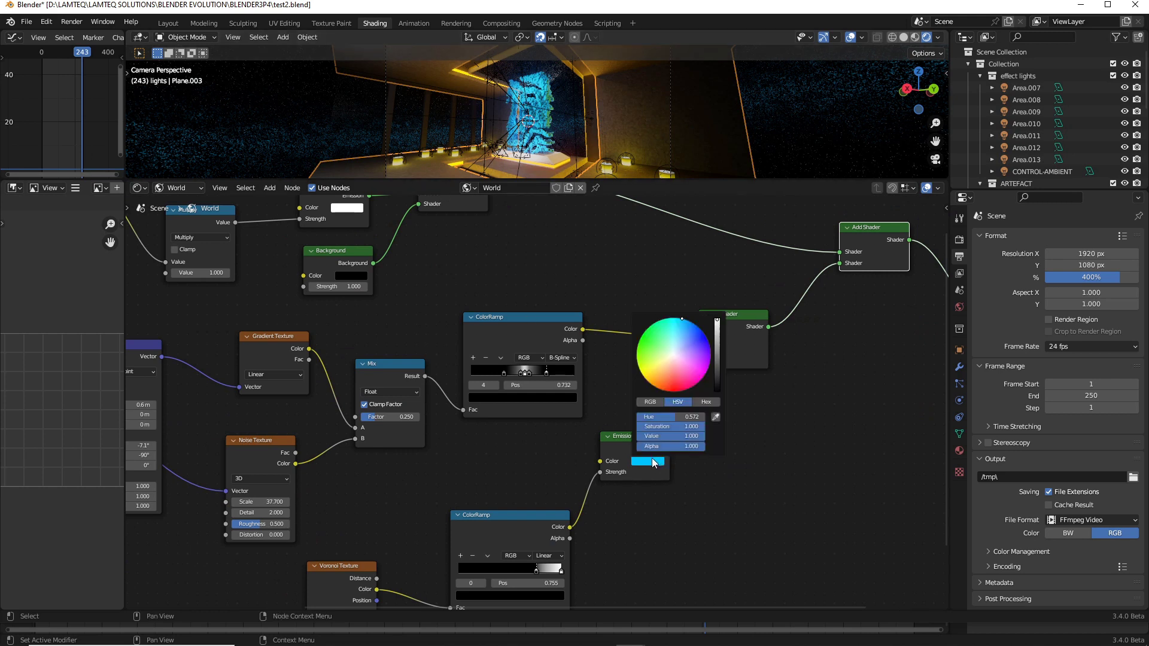
mouse_move(686, 371)
left_mouse_down()
mouse_move(705, 364)
mouse_move(676, 390)
mouse_move(647, 380)
mouse_move(646, 328)
mouse_move(630, 307)
mouse_move(649, 330)
mouse_move(683, 319)
left_mouse_up()
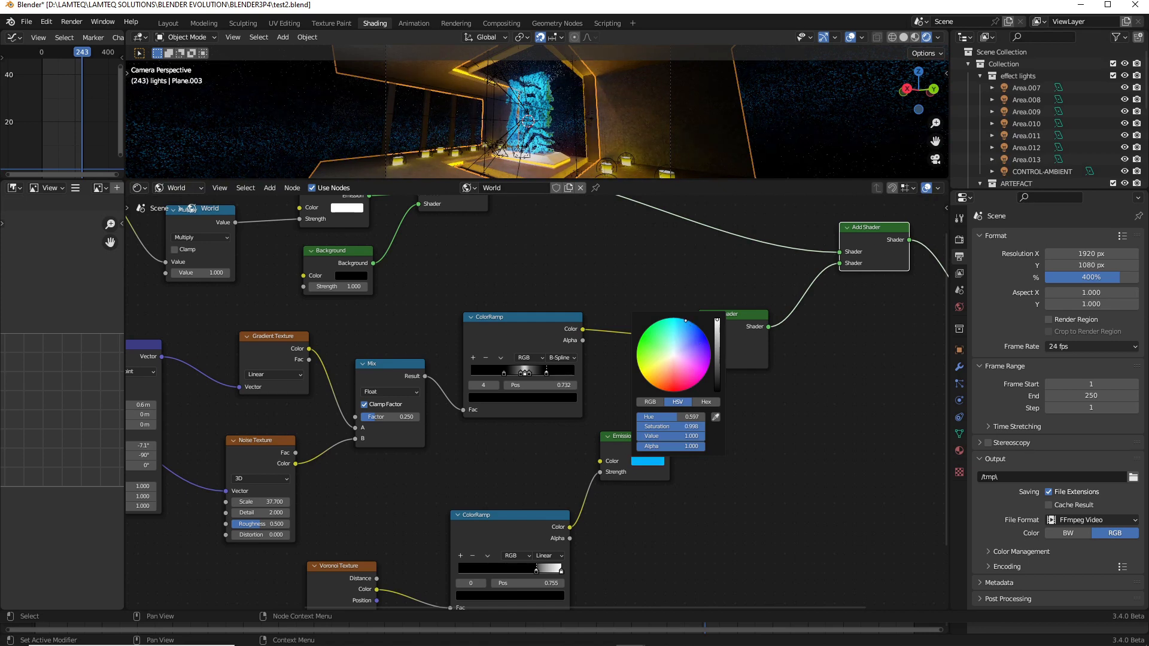
Try brighter stars with Multiply node values of 31.900 and higher, and reset the value to 1.
middle_click_drag(280, 237, 486, 258)
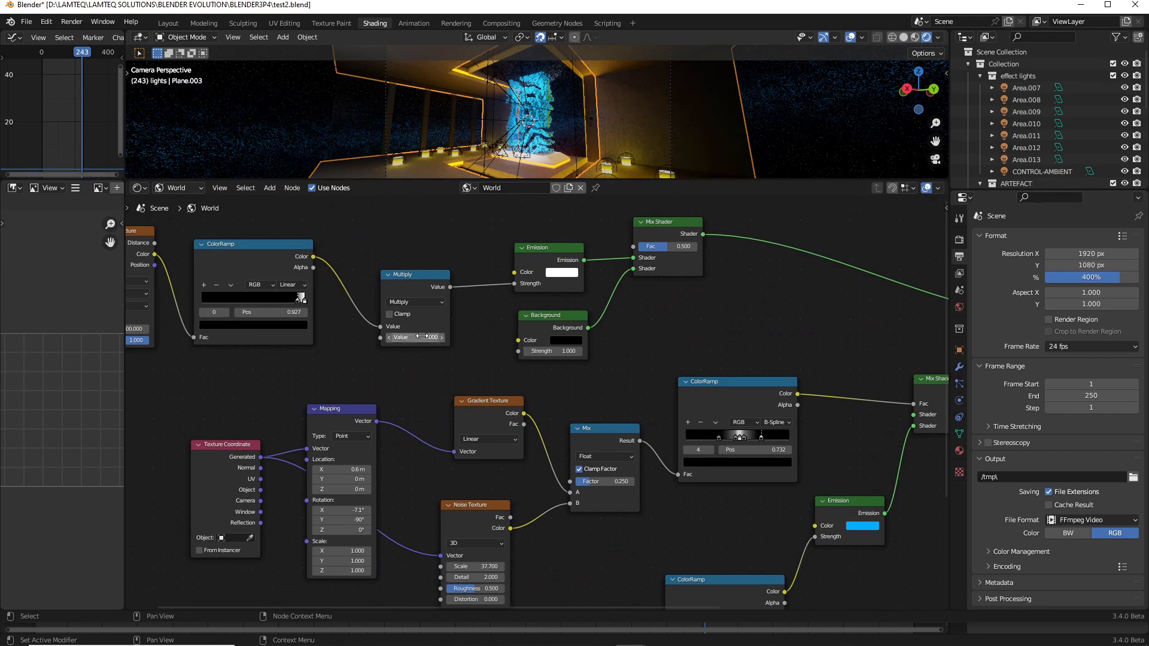
left_click_drag(419, 337, 395, 338)
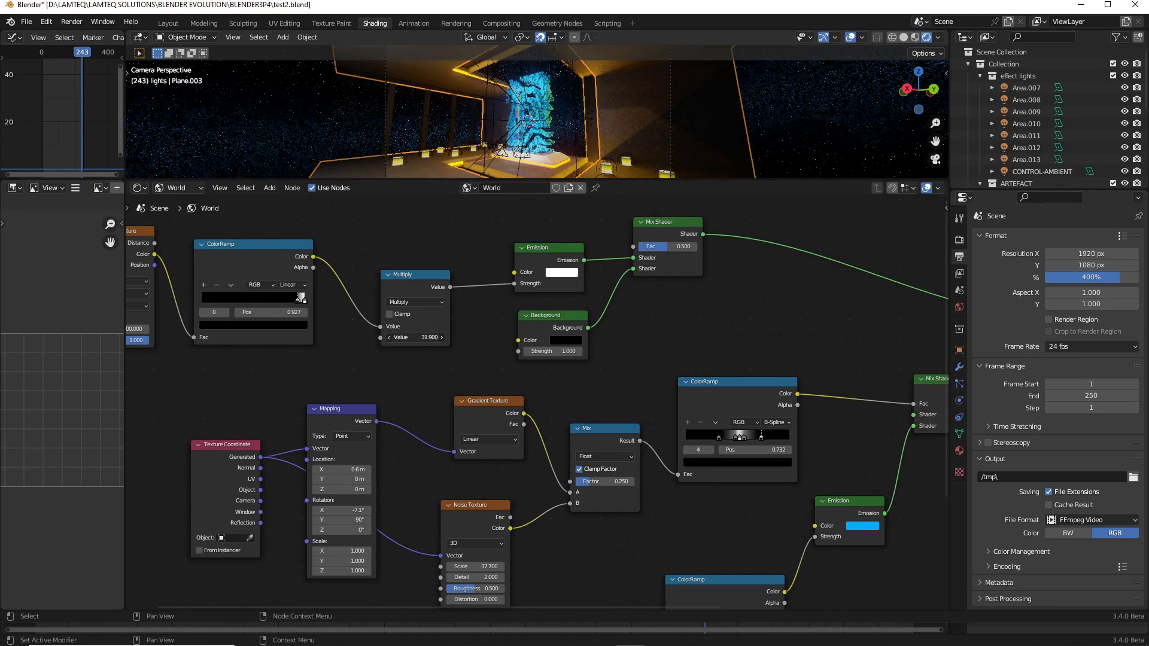
left_click_drag(419, 337, 423, 338)
left_click_drag(422, 338, 416, 337)
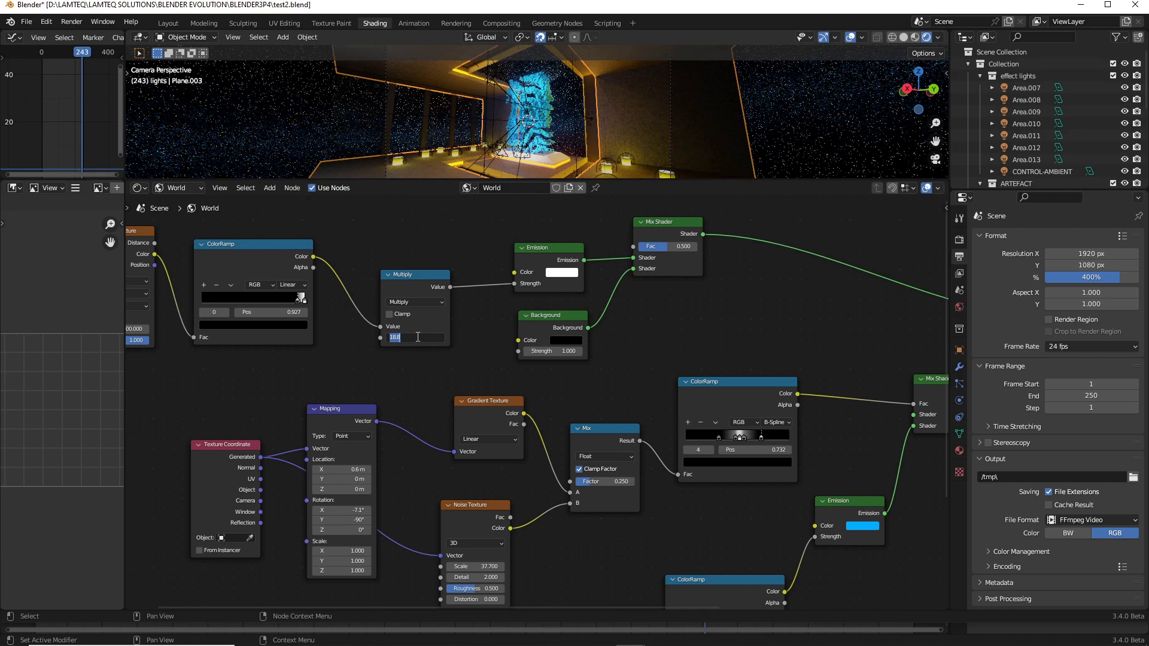
type("1")
key("Return")
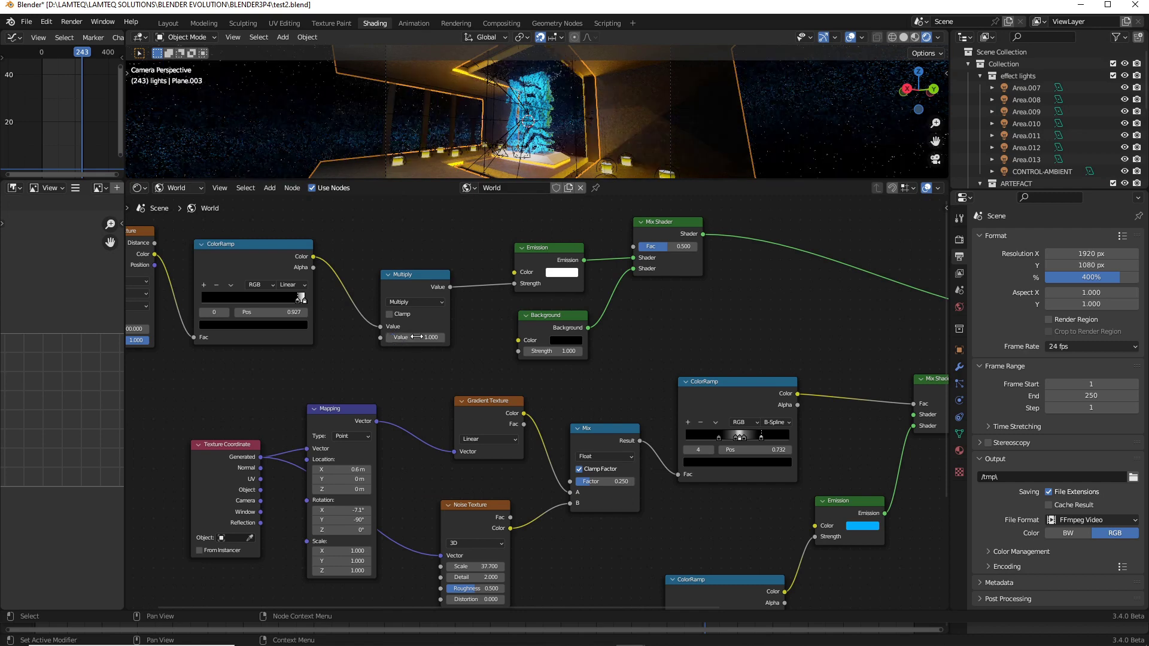